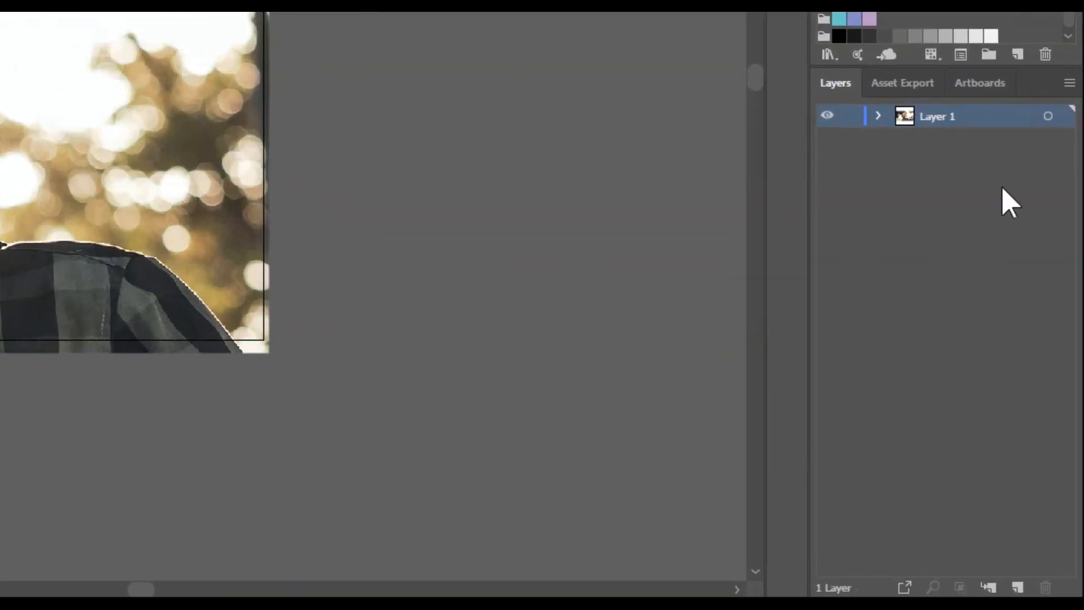
- Lock Layer 1 and create a new layer above it named "hair top"
left_click(962, 348)
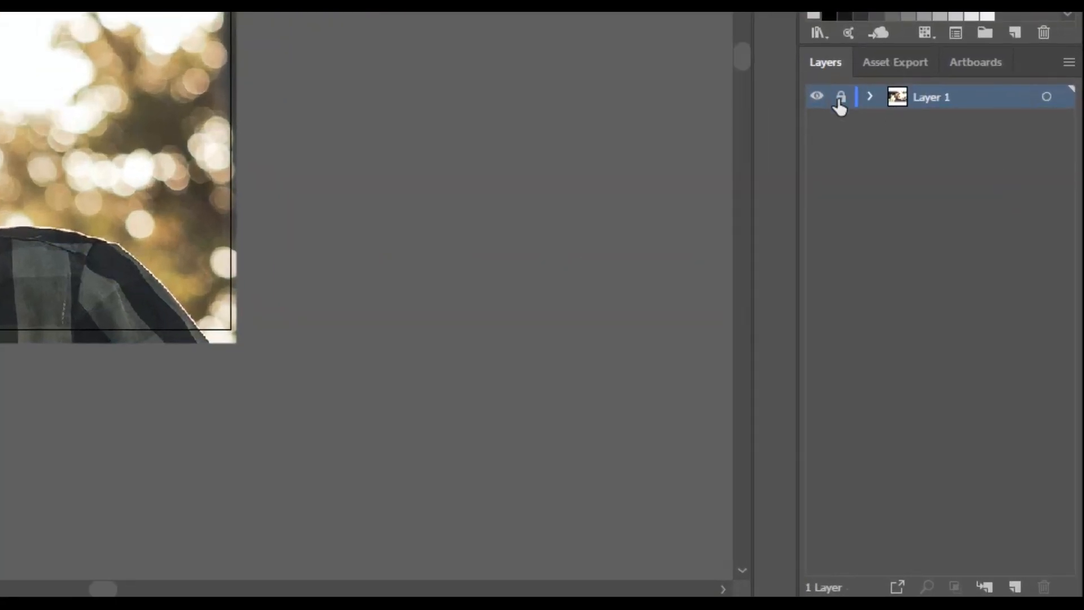
left_click(1014, 586)
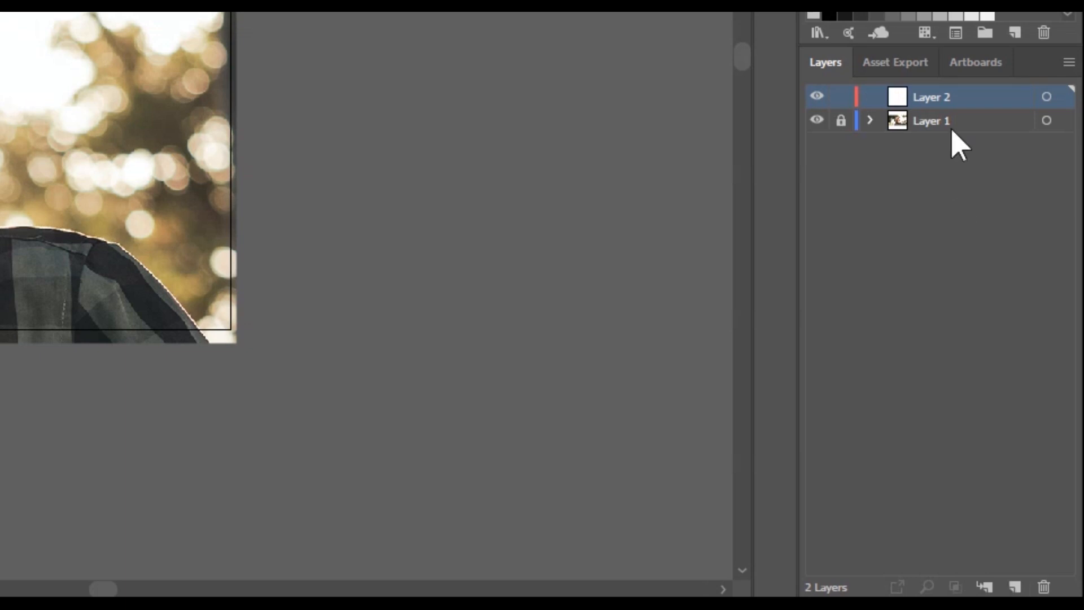
double_click(932, 97)
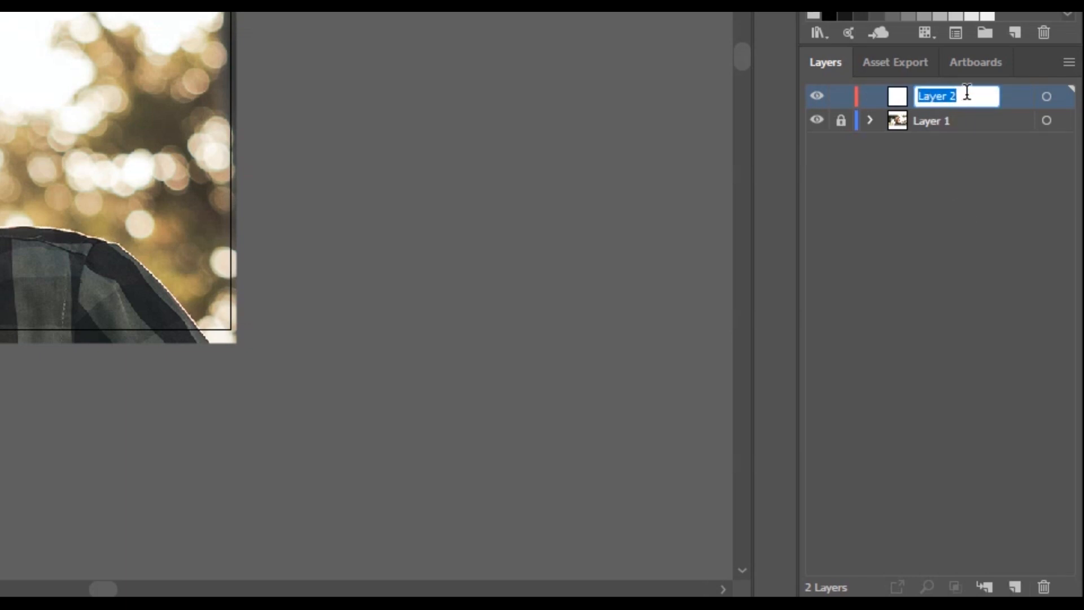
type("hair to")
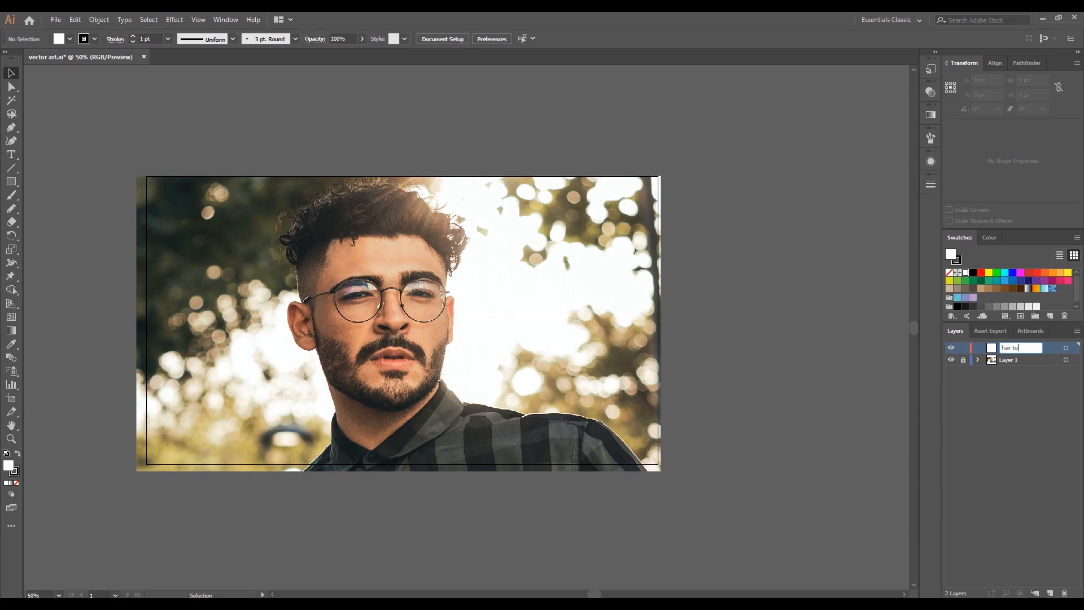
key("Return")
left_click(1001, 342)
- Activate the Pencil tool with the fill set to None and accept its options with Fill new pencil strokes enabled
key("n")
scroll(233, 153, "down", 3)
left_click(69, 39)
left_click(7, 58)
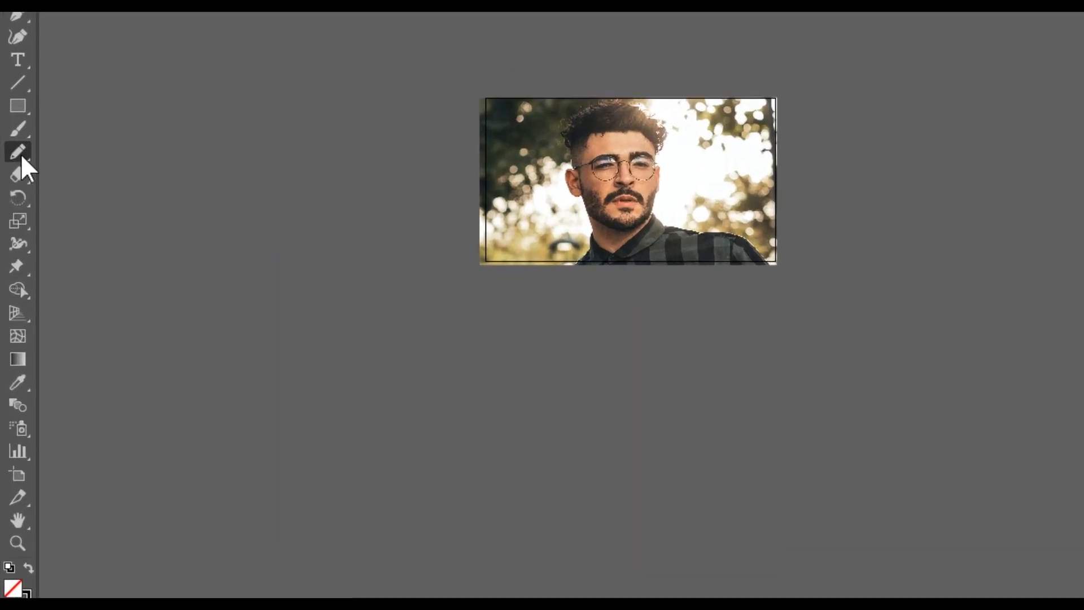
double_click(12, 209)
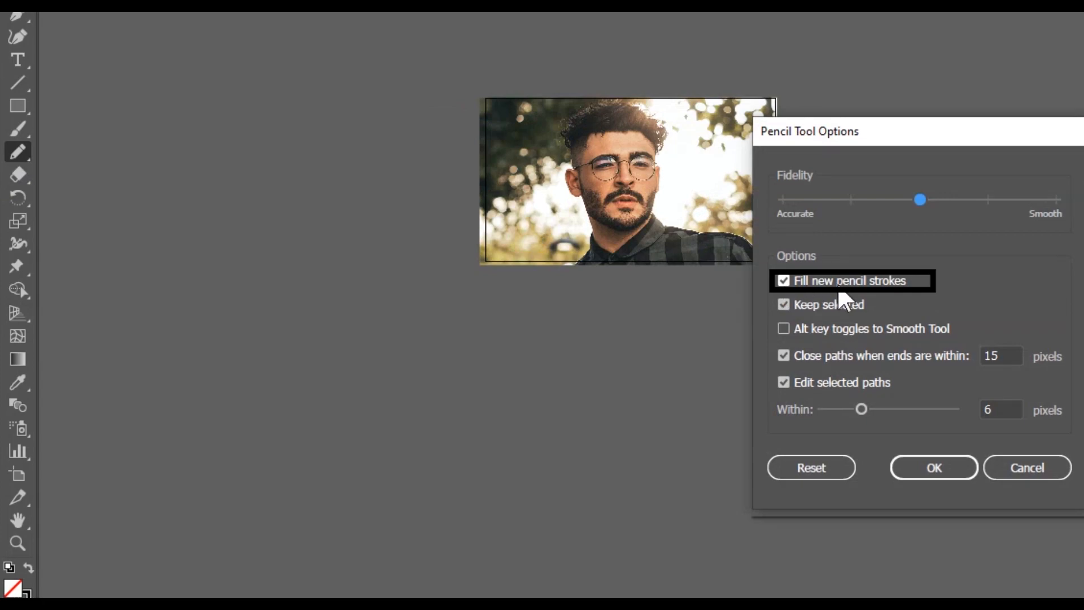
left_click(933, 468)
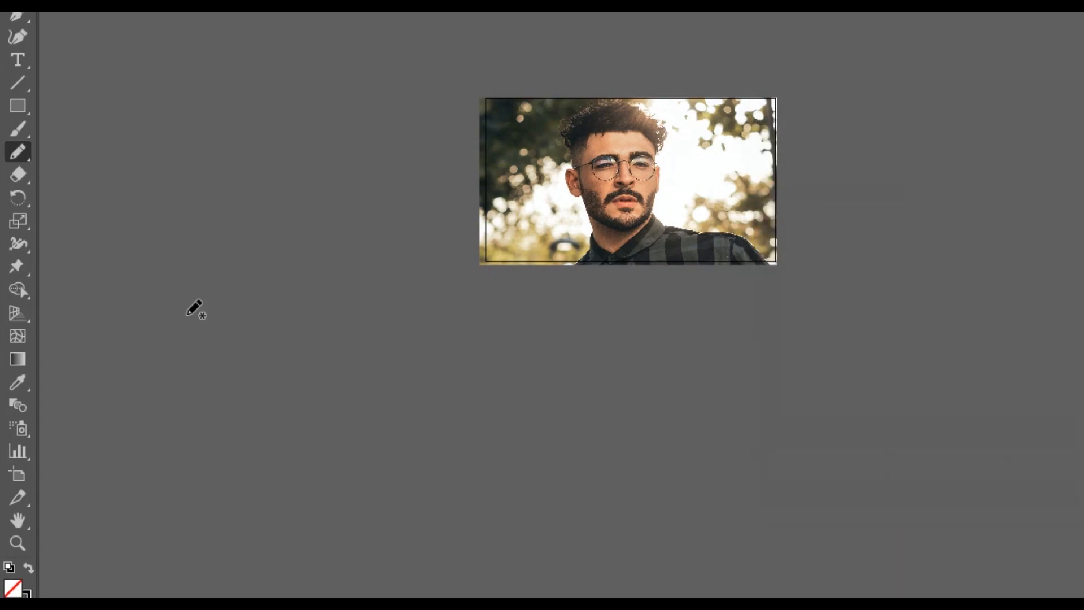
- Draw a closed test loop and an overlapping open curve on the empty canvas beside the photo, and delete both
mouse_move(171, 315)
left_mouse_down()
mouse_move(172, 276)
mouse_move(199, 258)
mouse_move(244, 261)
mouse_move(281, 283)
mouse_move(294, 325)
mouse_move(287, 351)
mouse_move(240, 378)
mouse_move(204, 379)
mouse_move(182, 361)
mouse_move(174, 298)
left_mouse_up()
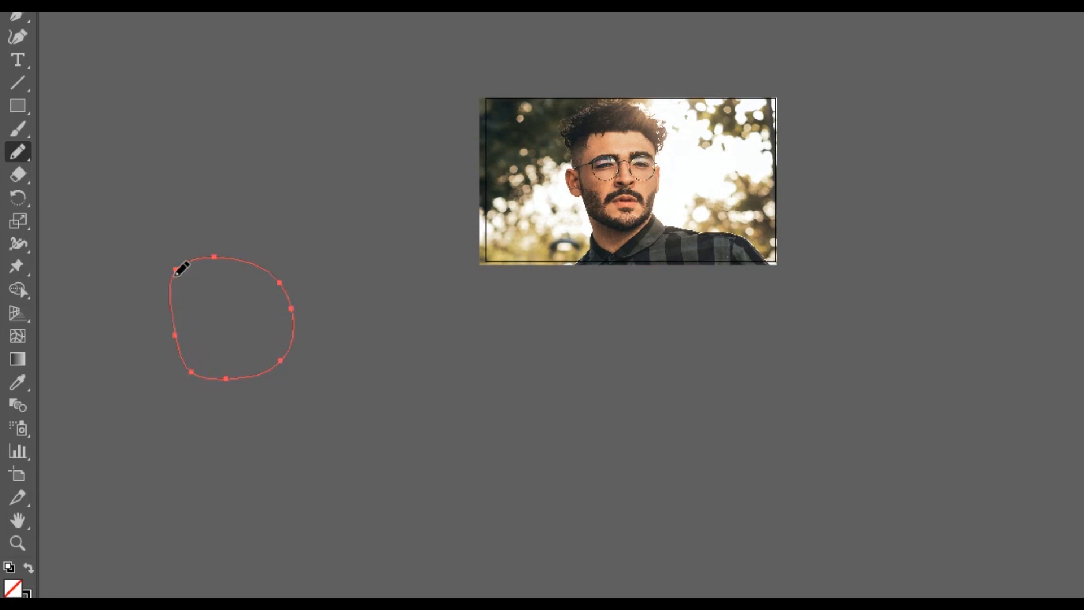
mouse_move(190, 275)
left_mouse_down()
mouse_move(153, 331)
mouse_move(166, 385)
mouse_move(228, 394)
mouse_move(265, 351)
left_mouse_up()
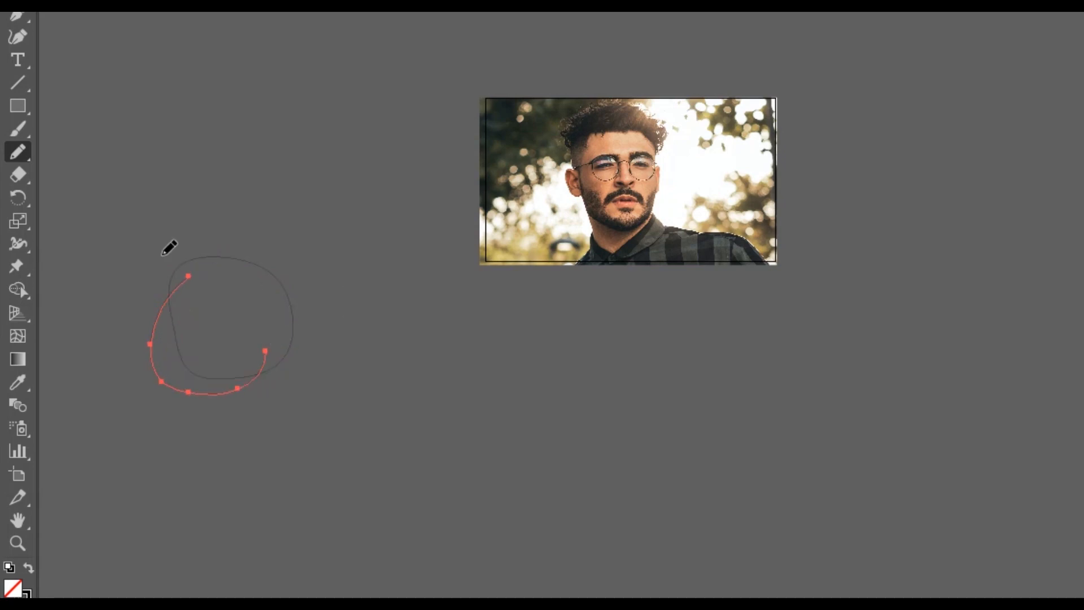
key("v")
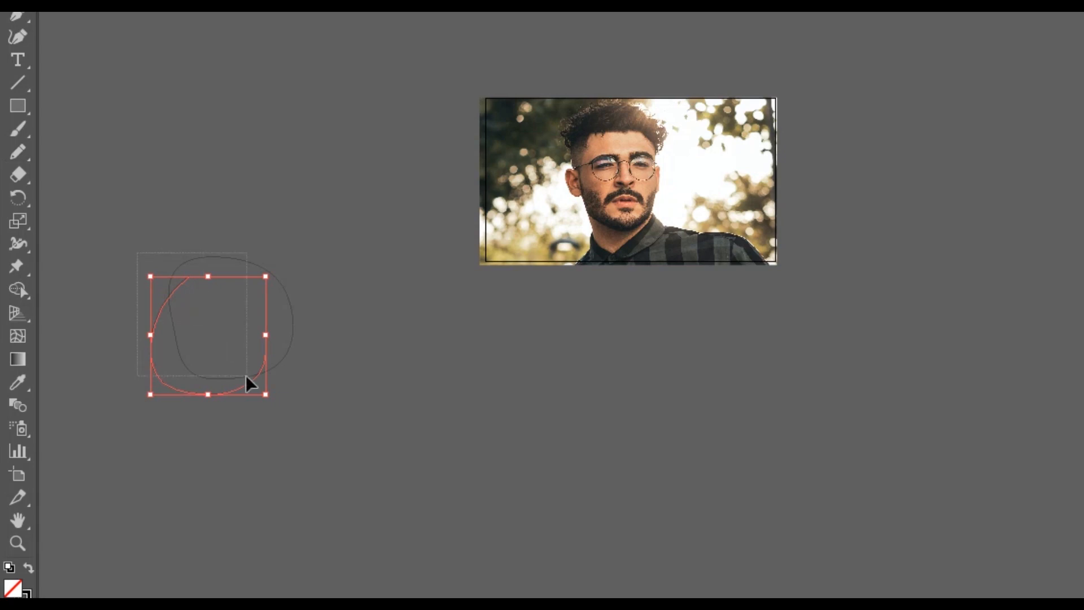
left_click(246, 376, "shift")
key("Delete")
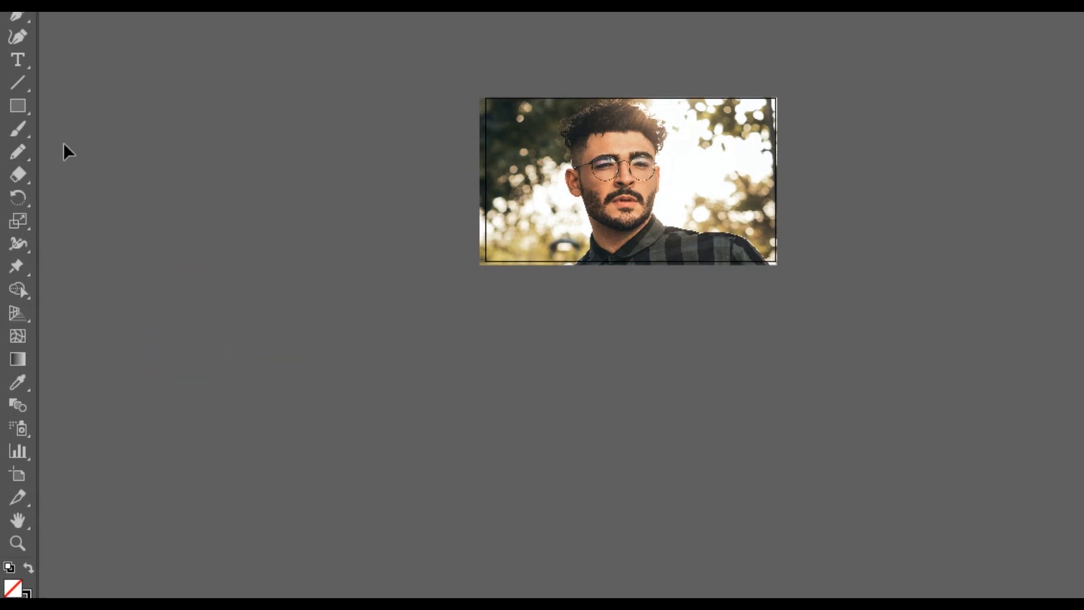
- Turn off Fill new pencil strokes in the Pencil tool options
double_click(13, 152)
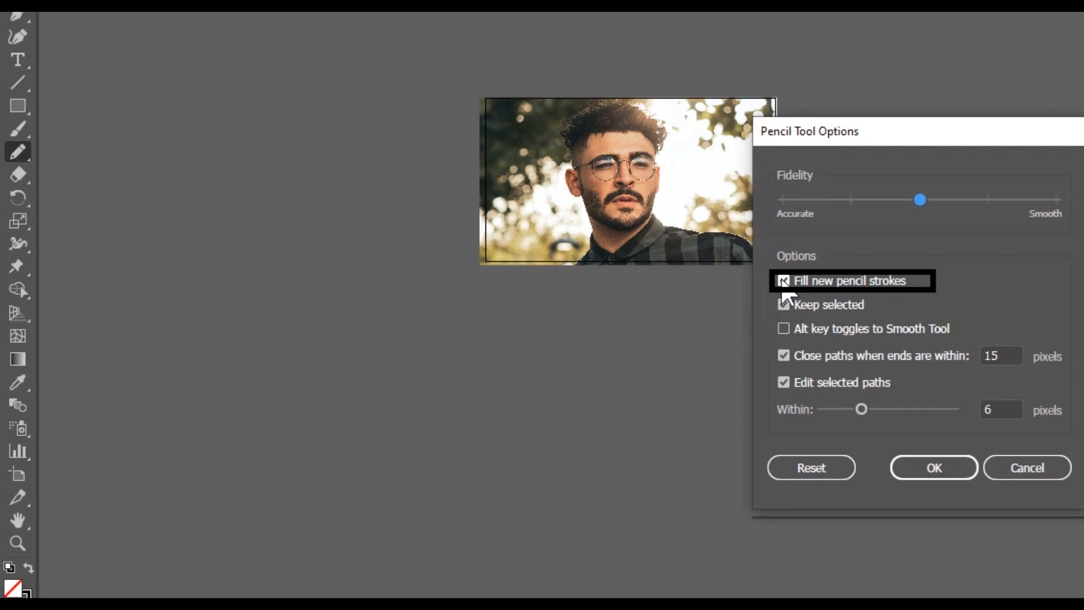
left_click(782, 282)
left_click(931, 469)
- Draw a closed test loop beside the photo and redraw its right edge twice to bulge it outward
mouse_move(223, 425)
left_mouse_down()
mouse_move(198, 340)
mouse_move(202, 279)
mouse_move(227, 245)
mouse_move(268, 235)
mouse_move(310, 258)
mouse_move(335, 316)
mouse_move(316, 380)
mouse_move(258, 428)
mouse_move(220, 416)
left_mouse_up()
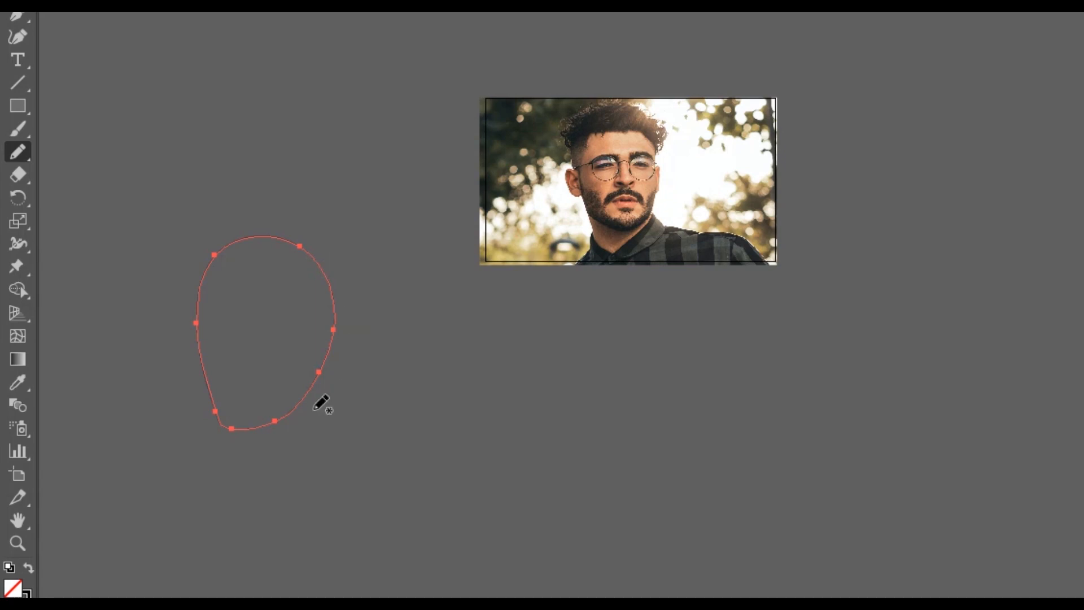
mouse_move(299, 246)
left_mouse_down()
mouse_move(336, 286)
mouse_move(342, 340)
mouse_move(333, 369)
mouse_move(285, 402)
left_mouse_up()
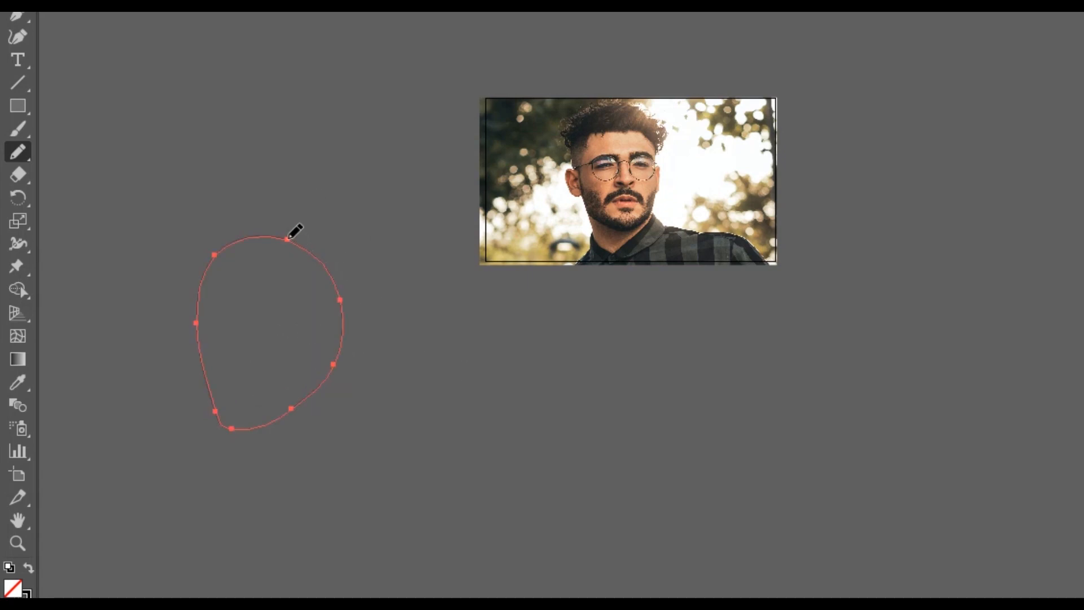
mouse_move(288, 240)
left_mouse_down()
mouse_move(392, 248)
mouse_move(413, 289)
mouse_move(397, 341)
mouse_move(300, 400)
left_mouse_up()
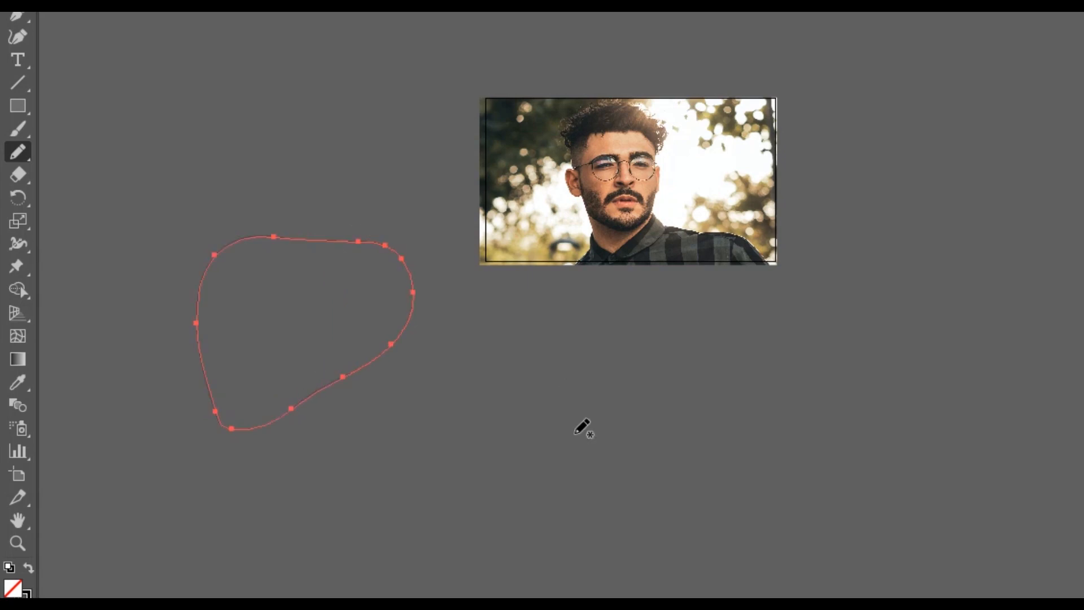
- Draw an open test curve below the photo and redraw its lower end with the Pencil tool
left_click_drag(440, 534, 589, 456)
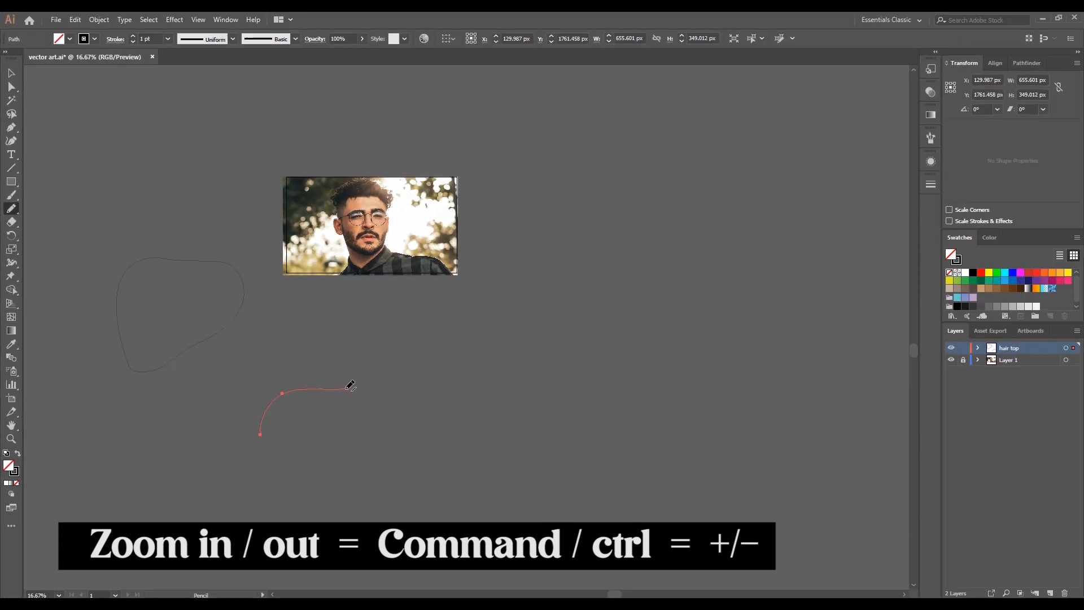
mouse_move(348, 389)
left_mouse_down()
mouse_move(379, 431)
mouse_move(379, 455)
mouse_move(312, 460)
left_mouse_up()
left_click_drag(331, 475, 306, 461)
- Delete the test curve and the test loop from the canvas
left_click(10, 73)
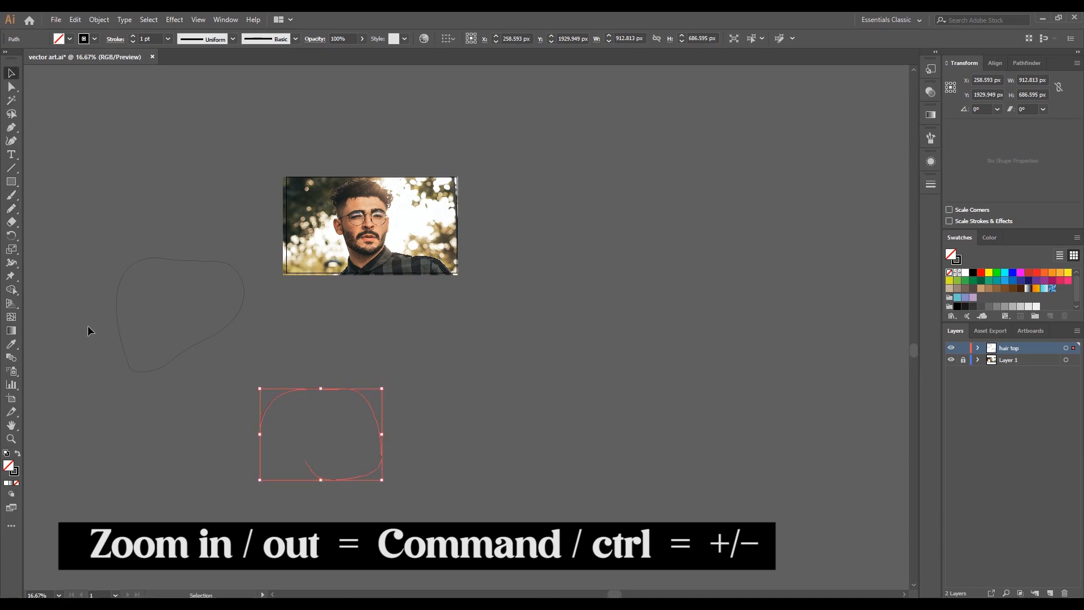
left_click_drag(268, 401, 385, 495)
key("Delete")
key("Delete")
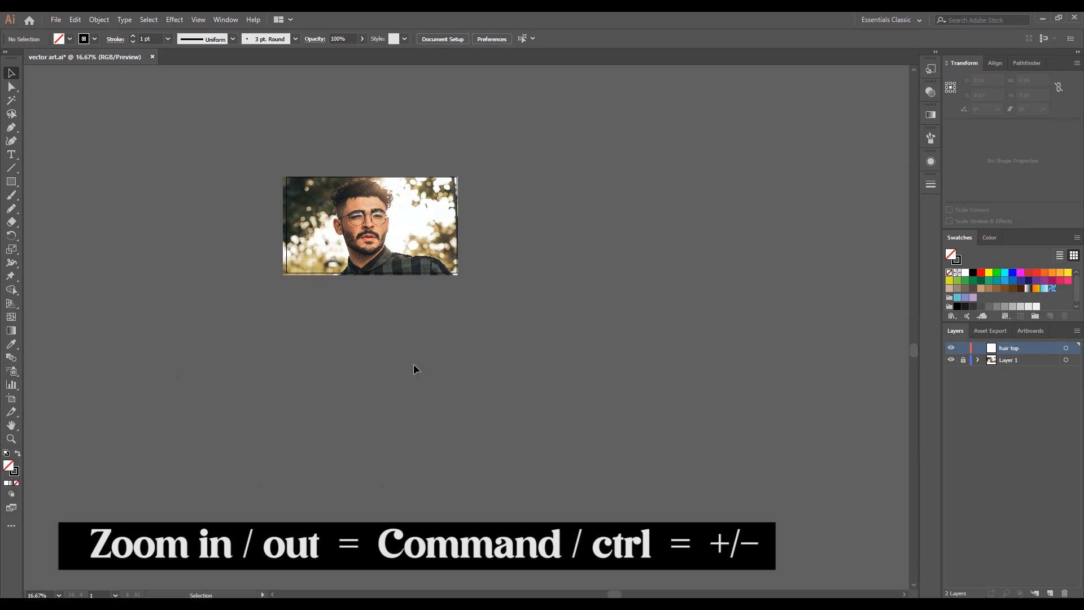
- Inspect the man's hair in the portrait at several magnifications
key("ctrl+equal")
key("ctrl+equal")
key("ctrl+equal")
key("ctrl+equal")
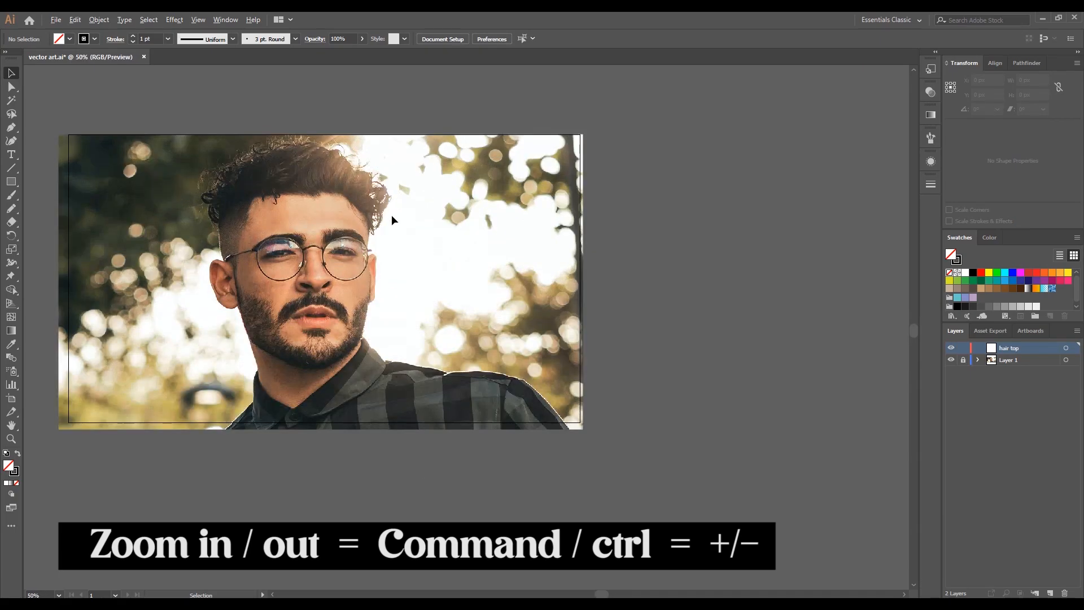
key("space")
left_click_drag(446, 319, 449, 270)
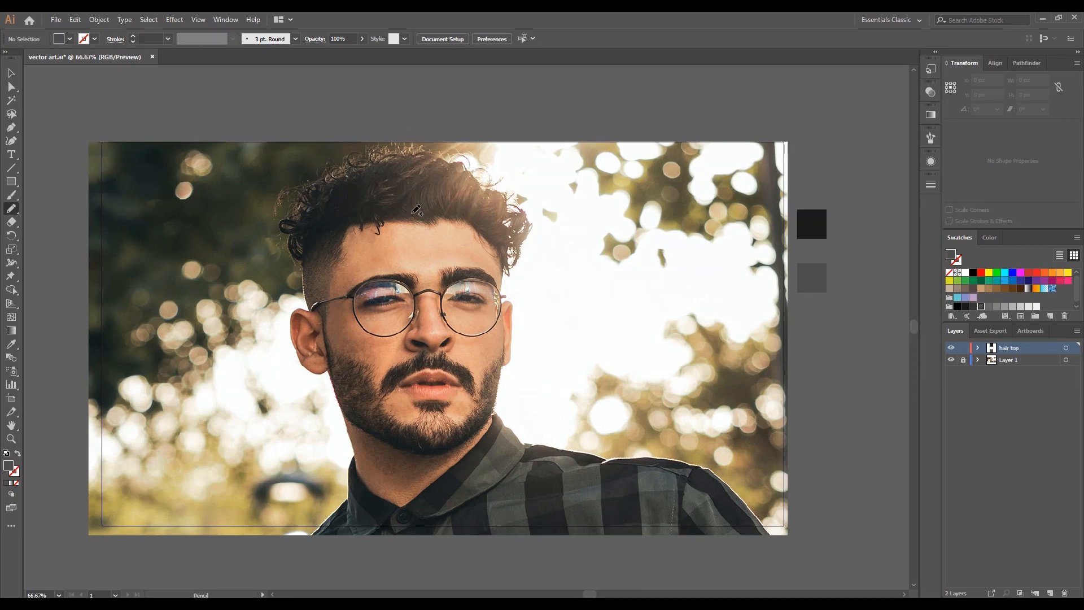
key("ctrl+equal")
key("space")
left_click_drag(437, 213, 367, 243)
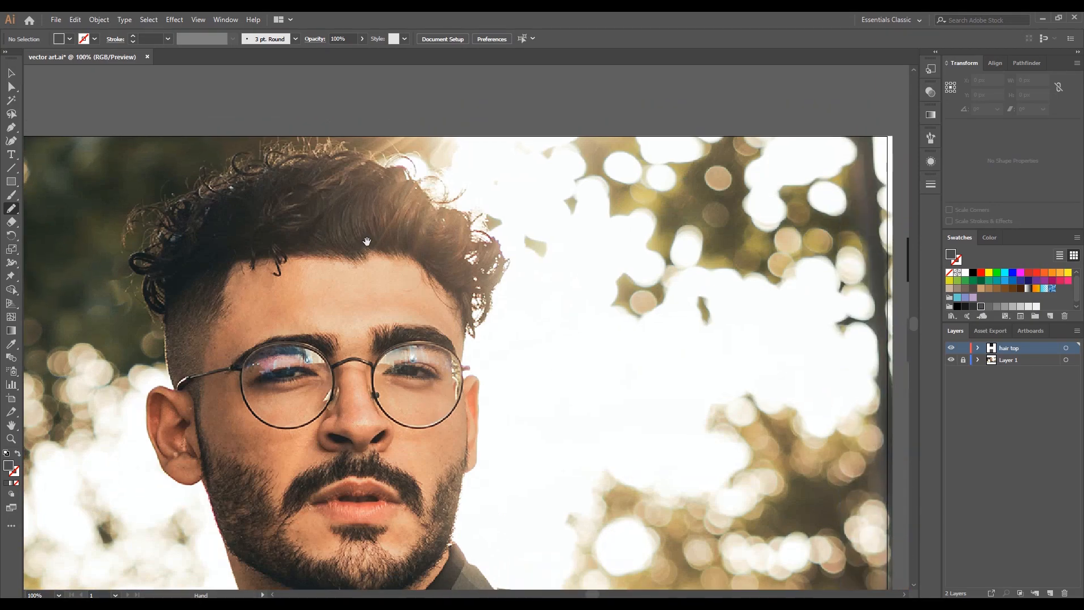
scroll(368, 243, "down", 1)
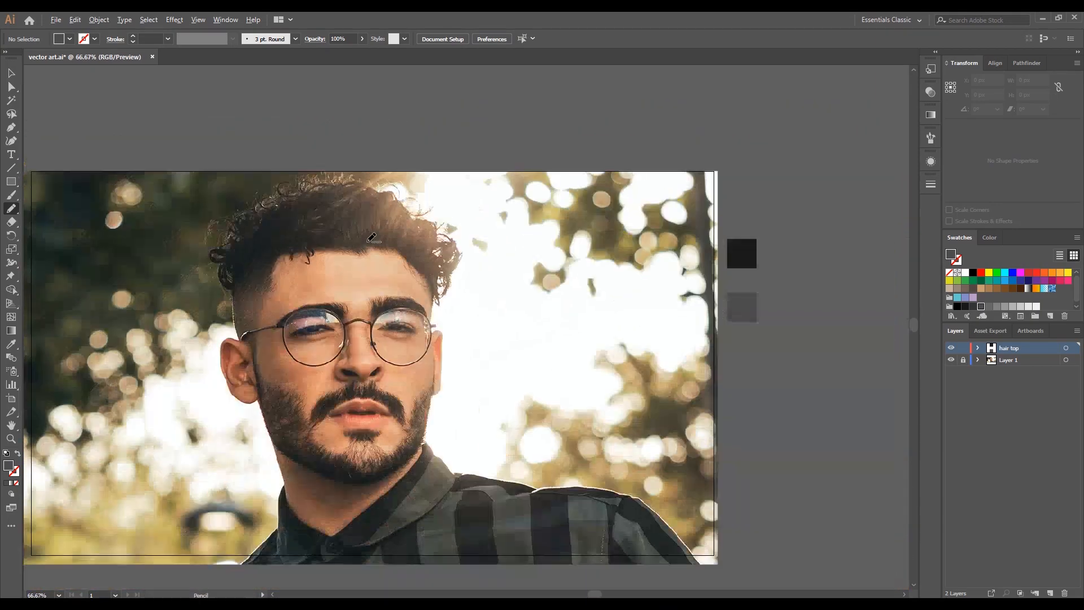
scroll(360, 253, "up", 4)
key("space")
mouse_move(359, 237)
left_mouse_down()
mouse_move(293, 337)
mouse_move(247, 268)
mouse_move(242, 225)
mouse_move(264, 182)
mouse_move(290, 164)
mouse_move(409, 127)
left_mouse_up()
- Trace the hair section on the photo's right side with the Pencil tool as an outline about 226 × 195 px
mouse_move(472, 110)
left_mouse_down()
mouse_move(493, 107)
mouse_move(532, 136)
mouse_move(568, 186)
mouse_move(654, 198)
mouse_move(678, 224)
mouse_move(682, 273)
mouse_move(569, 201)
mouse_move(569, 189)
mouse_move(594, 206)
mouse_move(619, 204)
mouse_move(619, 187)
mouse_move(671, 262)
mouse_move(671, 300)
mouse_move(627, 354)
left_mouse_up()
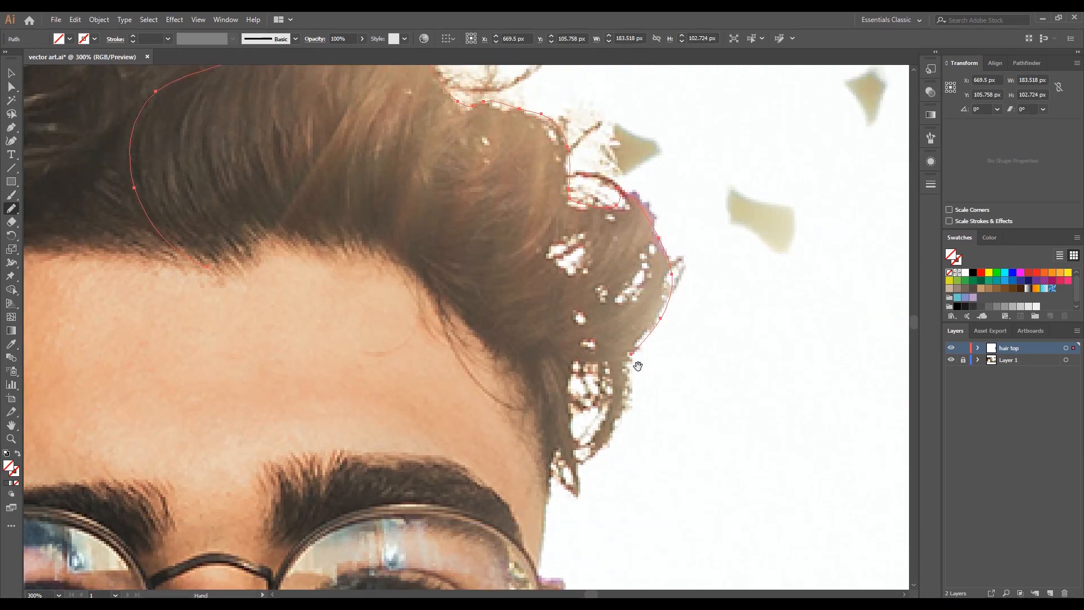
scroll(620, 227, "down", 3)
left_click_drag(631, 237, 624, 285)
key("ctrl+minus")
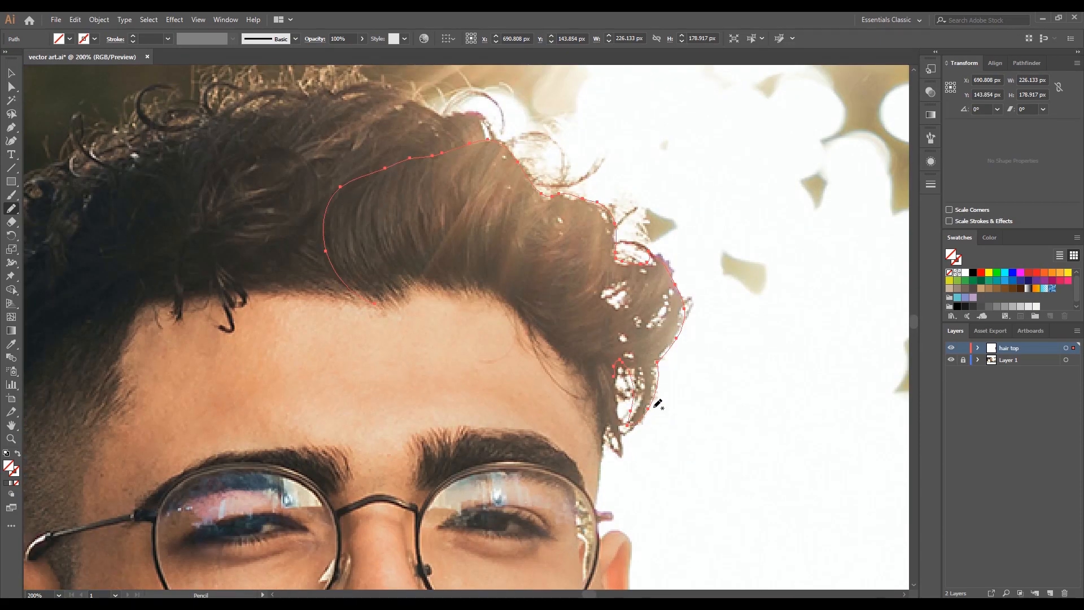
mouse_move(652, 404)
left_mouse_down()
mouse_move(613, 448)
mouse_move(601, 405)
left_mouse_up()
mouse_move(561, 347)
left_mouse_down()
mouse_move(497, 294)
mouse_move(412, 283)
mouse_move(383, 298)
left_mouse_up()
- Fill the traced hair section with the near-black sample square beside the photo using the Eyedropper, and deselect it
key("ctrl+0")
left_click(12, 344)
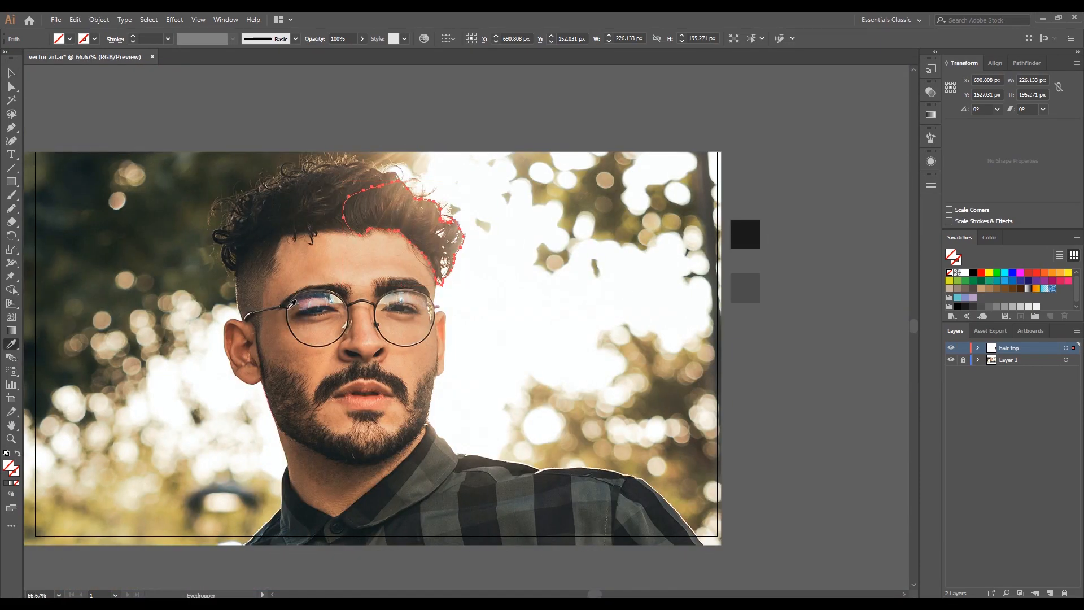
left_click(745, 235)
left_click(11, 73)
left_click(640, 368)
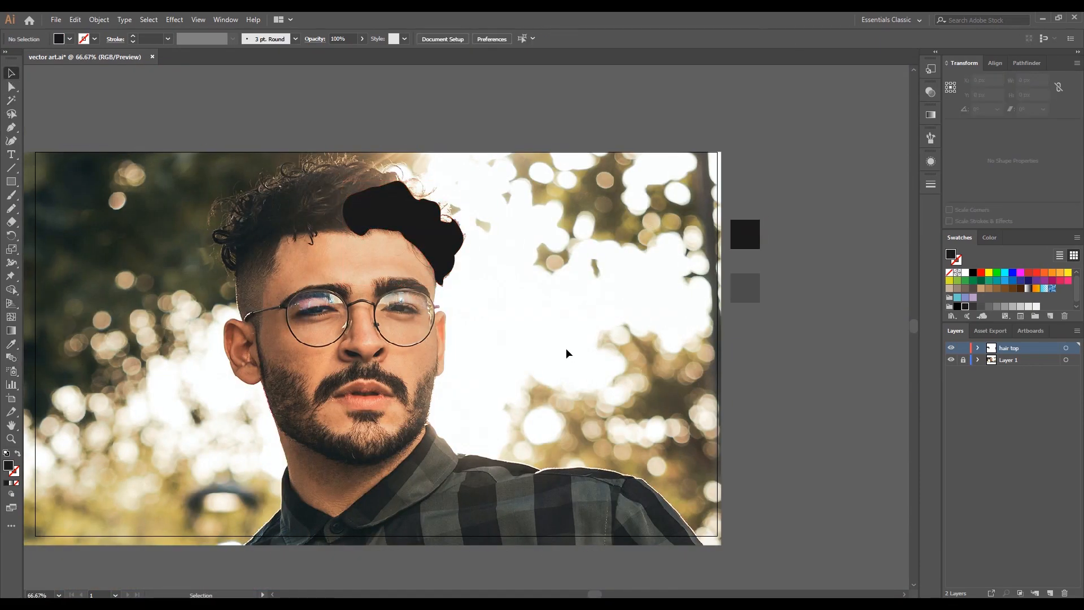
- Trace the remaining left part of the top hair, about 349 × 198 px, and fill it with the first hair section's black
left_click_drag(530, 337, 549, 345)
key("ctrl+1")
key("n")
mouse_move(446, 243)
left_mouse_down()
mouse_move(330, 240)
mouse_move(310, 279)
mouse_move(268, 274)
mouse_move(253, 295)
mouse_move(225, 259)
mouse_move(301, 177)
mouse_move(369, 149)
mouse_move(465, 140)
mouse_move(498, 155)
mouse_move(499, 176)
mouse_move(432, 243)
left_mouse_up()
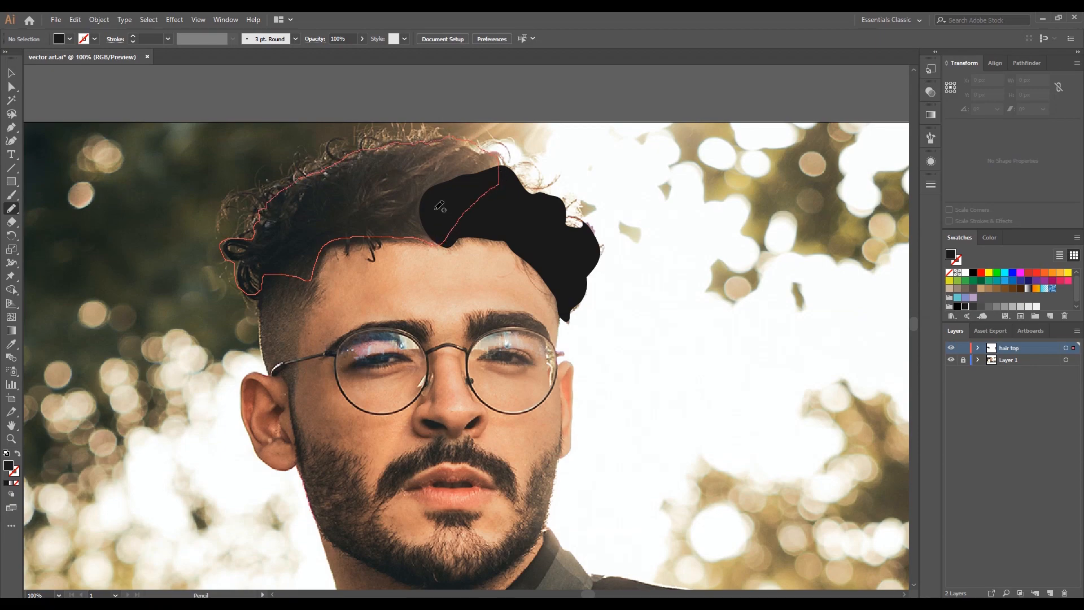
scroll(442, 210, "down", 2)
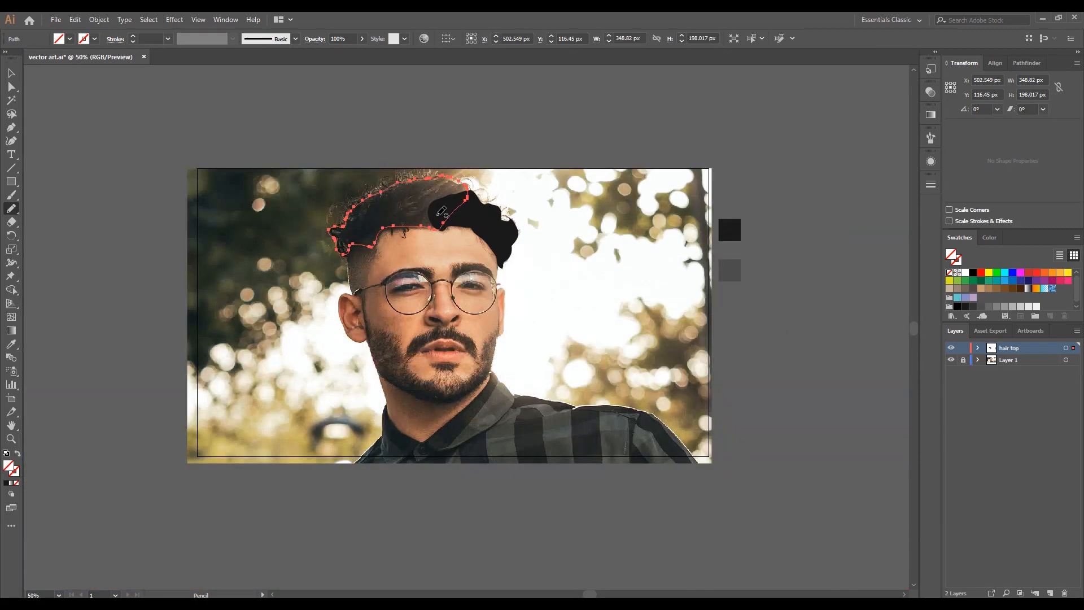
key("i")
left_click(477, 213)
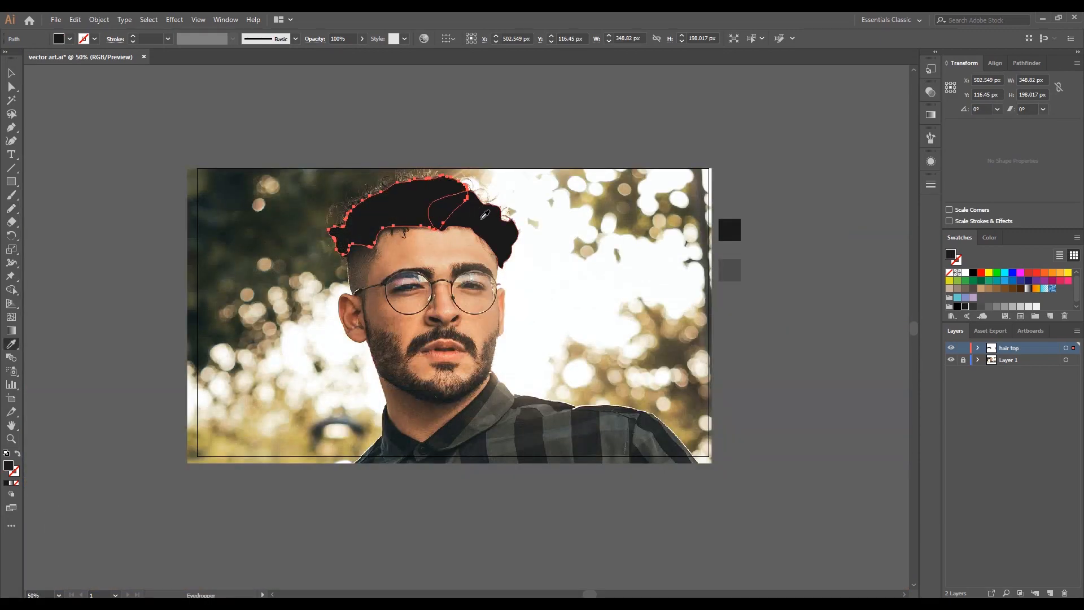
- Trace the faded side hair between the top hair and the ear with the Pencil tool, about 89 × 192 px
key("n")
left_click_drag(373, 269, 398, 221)
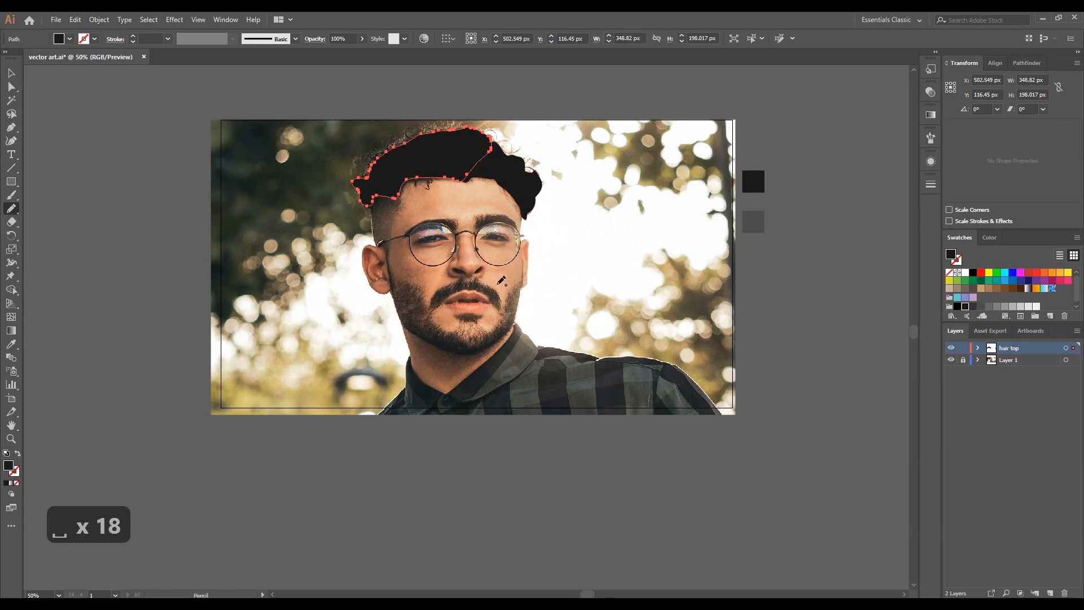
scroll(397, 221, "up", 3)
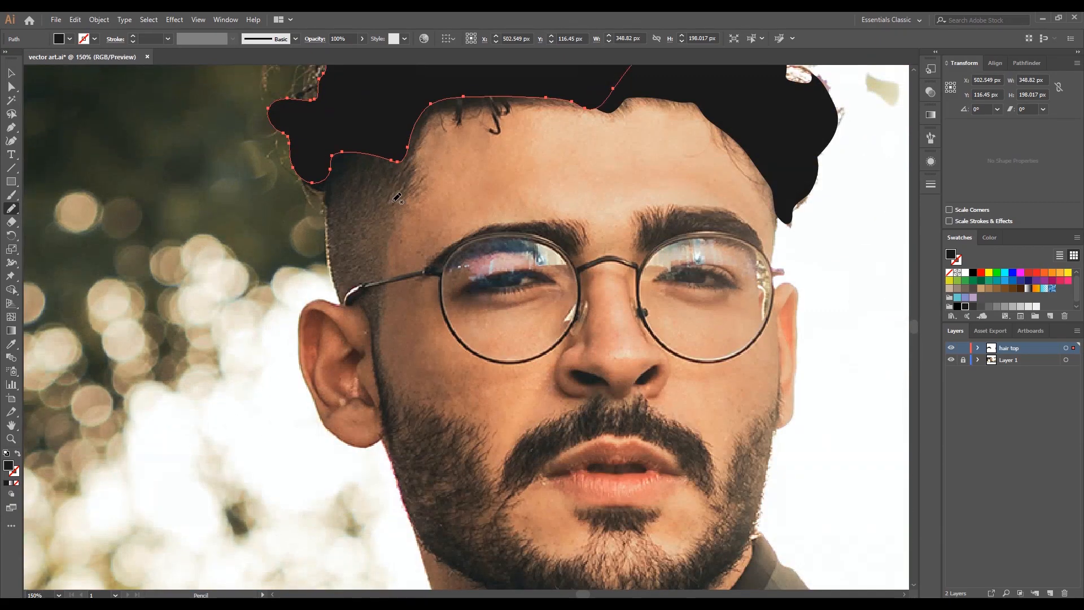
mouse_move(318, 170)
left_mouse_down()
mouse_move(340, 303)
mouse_move(377, 328)
mouse_move(384, 259)
mouse_move(425, 185)
mouse_move(412, 160)
mouse_move(413, 86)
left_mouse_up()
mouse_move(419, 163)
left_mouse_down()
mouse_move(421, 107)
mouse_move(391, 102)
mouse_move(319, 145)
mouse_move(323, 169)
left_mouse_up()
scroll(323, 169, "down", 3)
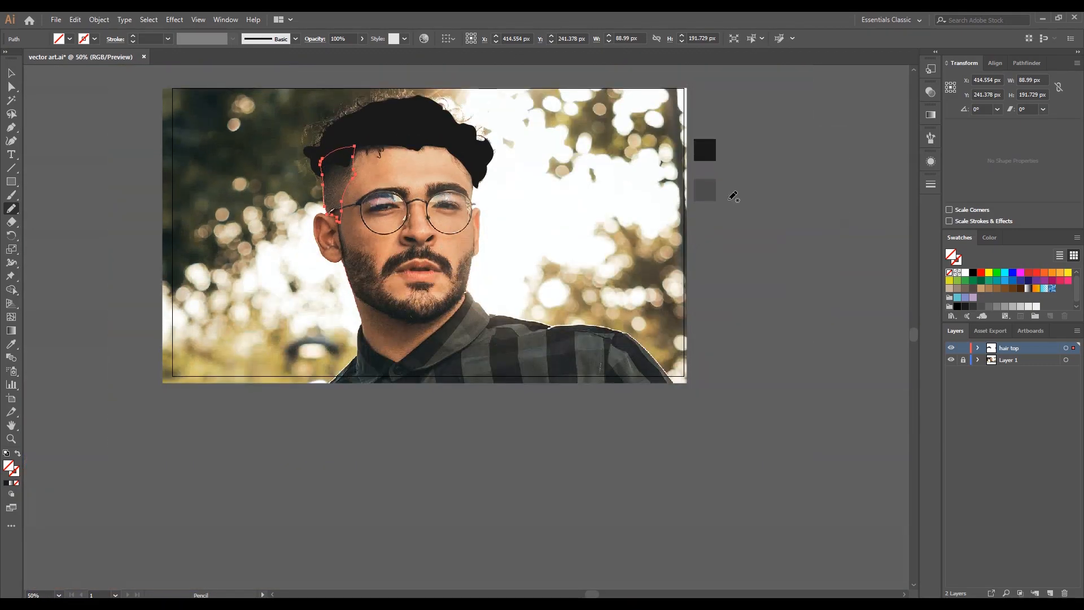
- Fill the side hair shape with the dark grey sample square's colour and deselect it
key("i")
left_click(707, 191)
key("v")
left_click(109, 141)
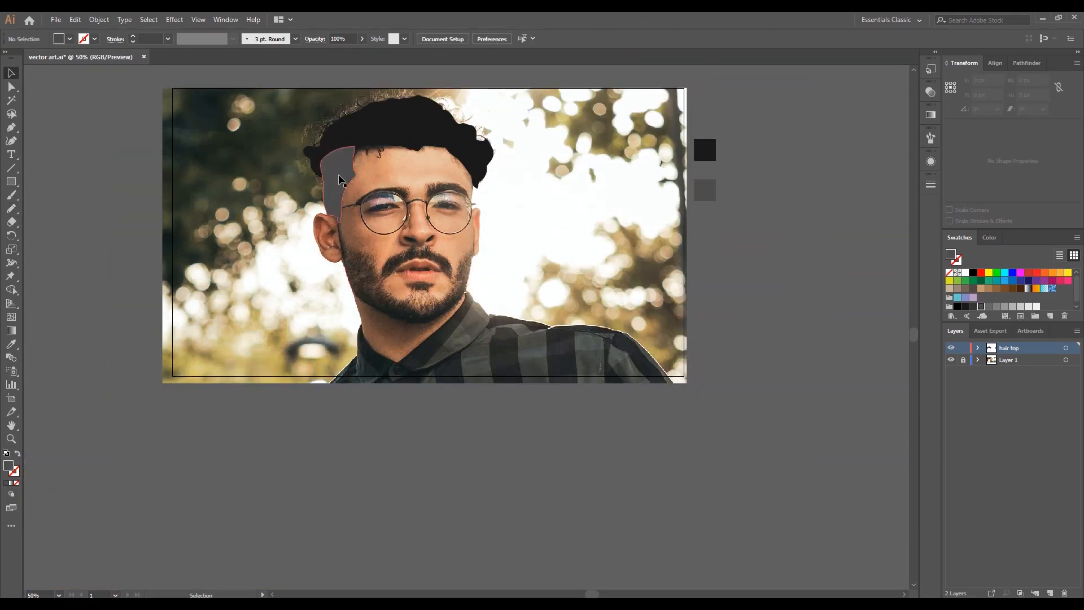
- Merge the side hair's overlapping area into the left part of the top hair with the Shape Builder tool
left_click(340, 179)
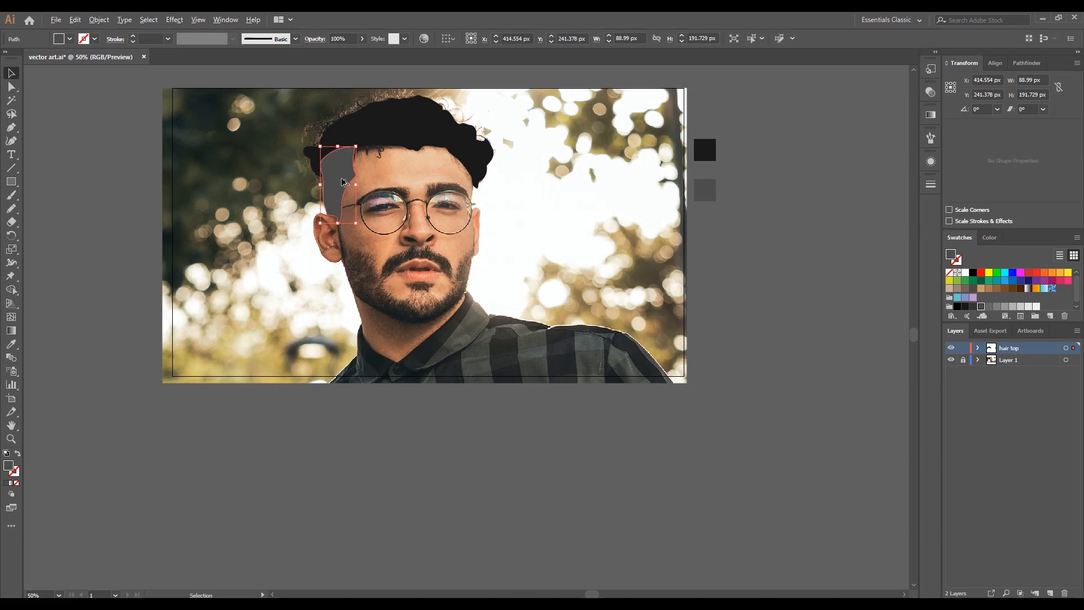
scroll(340, 179, "up", 2)
scroll(342, 181, "down", 1)
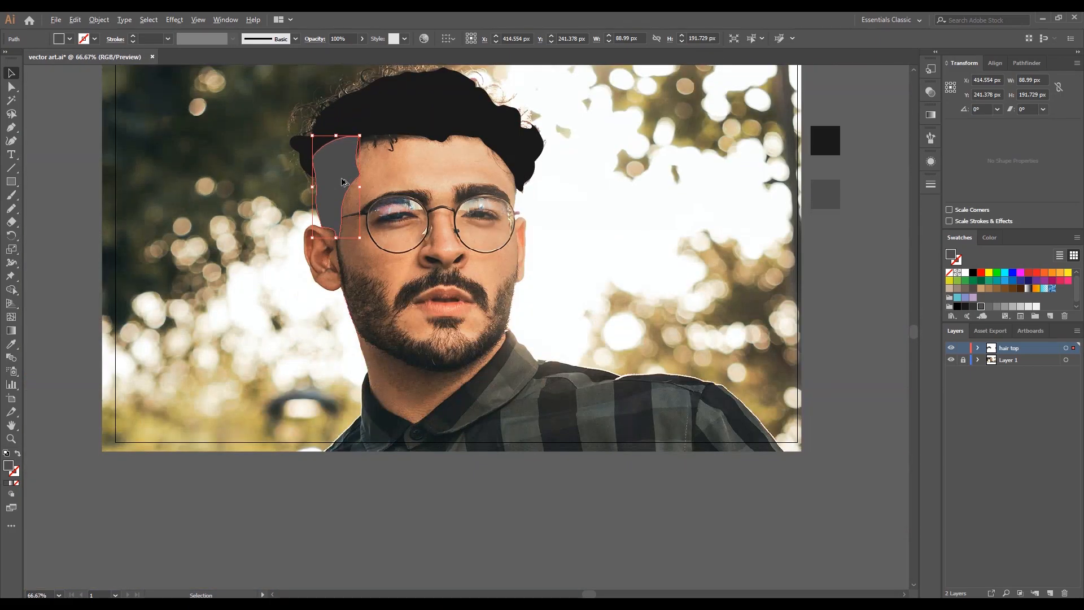
left_click(364, 121, "shift")
left_click(11, 290)
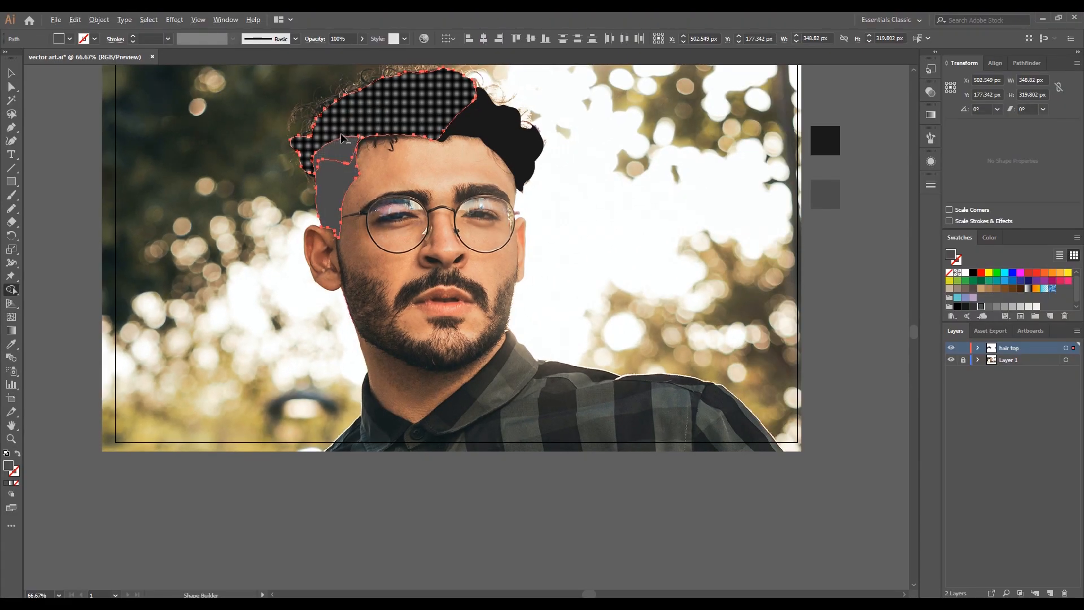
left_click_drag(342, 133, 344, 147)
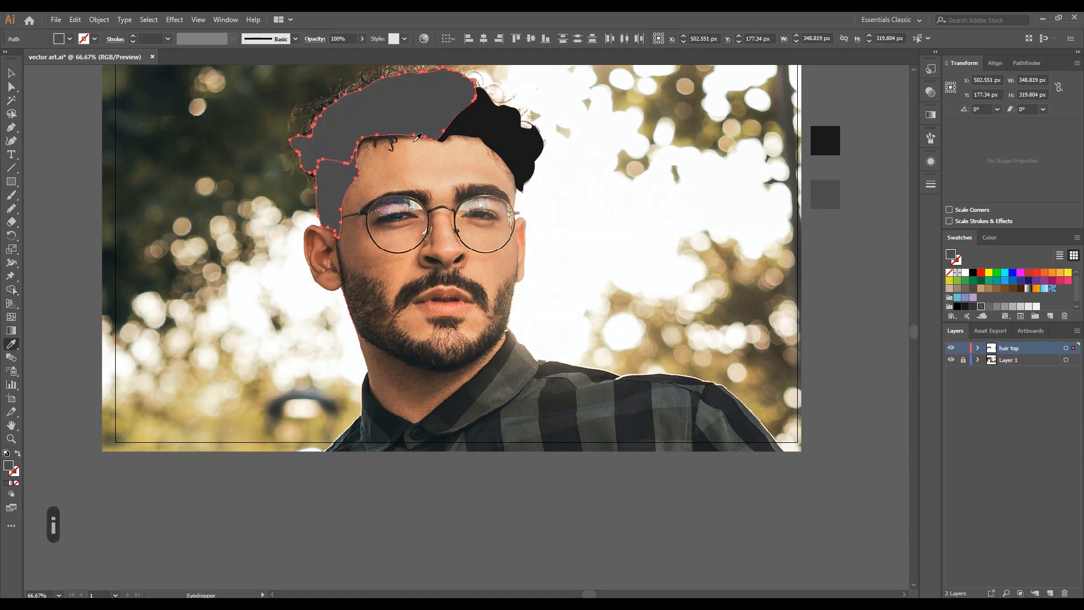
- Fill the left top hair and side hair shapes with the right hair section's black using the Eyedropper, and deselect them
left_click(500, 128)
left_click(11, 73)
left_click(252, 290)
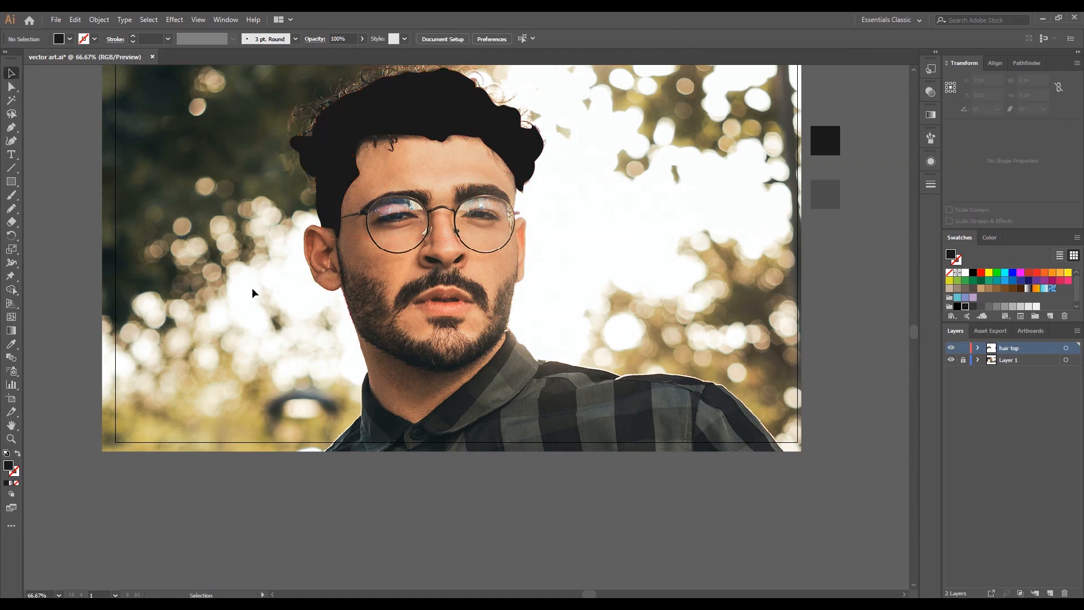
left_click(333, 139)
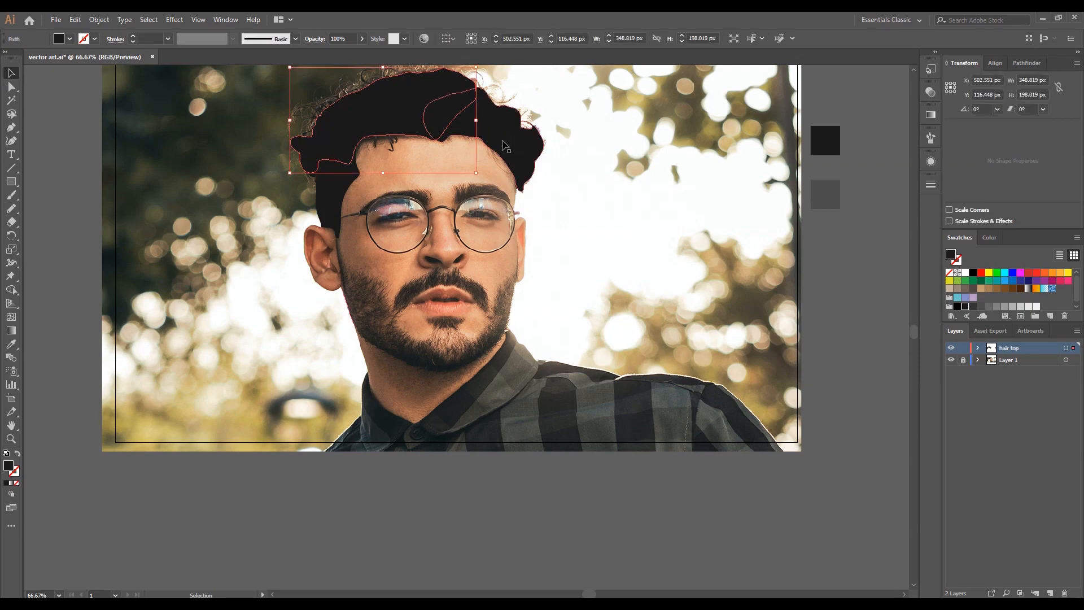
left_click(335, 206)
left_click(191, 359)
scroll(191, 359, "down", 1)
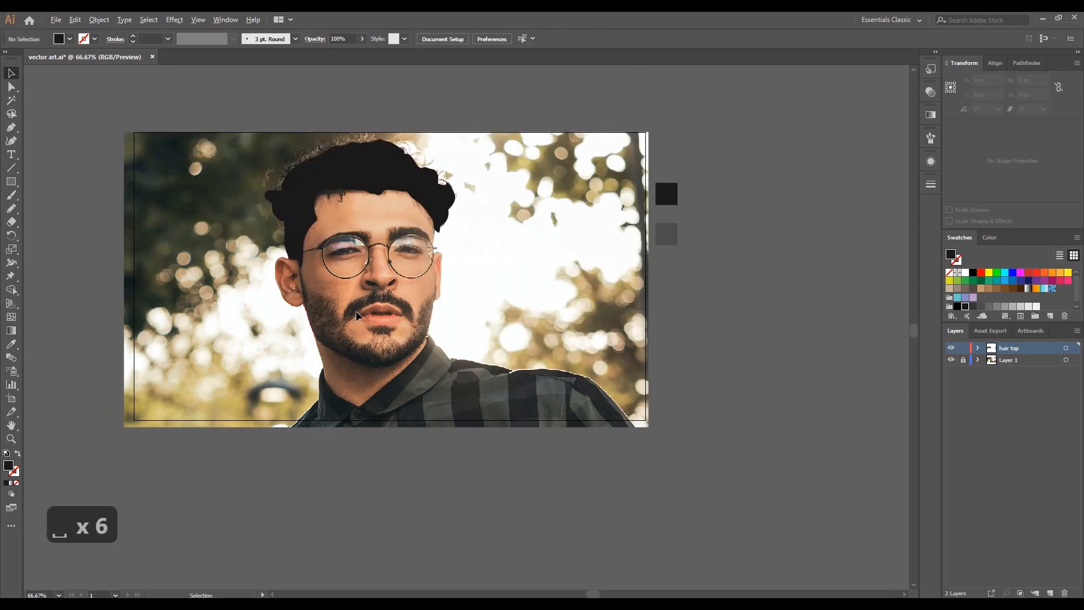
- Trace the moustache and the tuft below the lower lip with the Pencil tool, the tuft about 47 × 17 px
scroll(367, 316, "up", 1)
left_click_drag(377, 307, 332, 304)
scroll(332, 305, "up", 1)
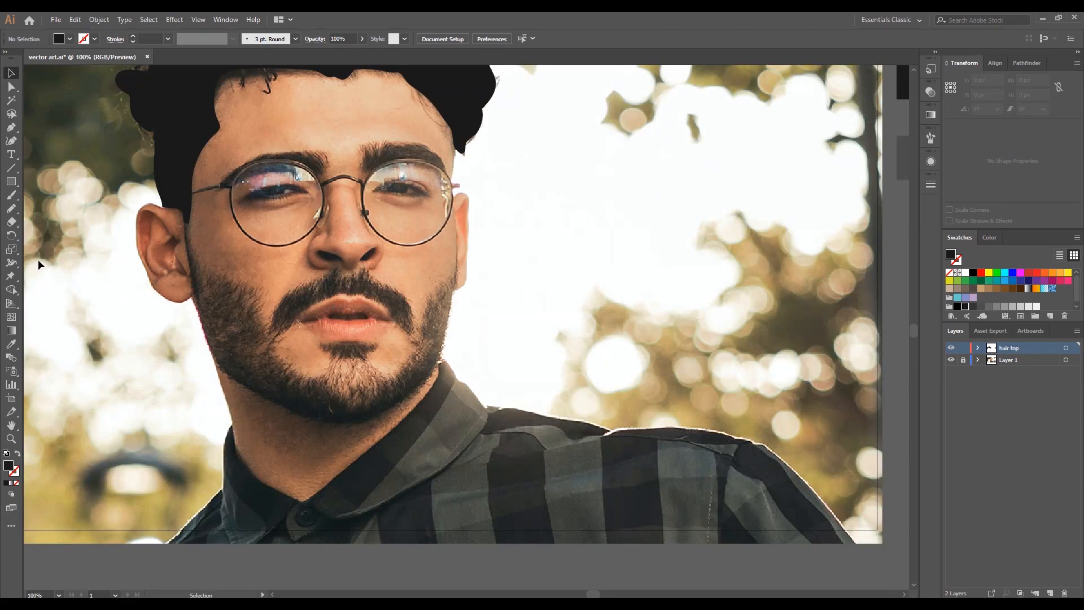
left_click(11, 209)
scroll(292, 299, "up", 1)
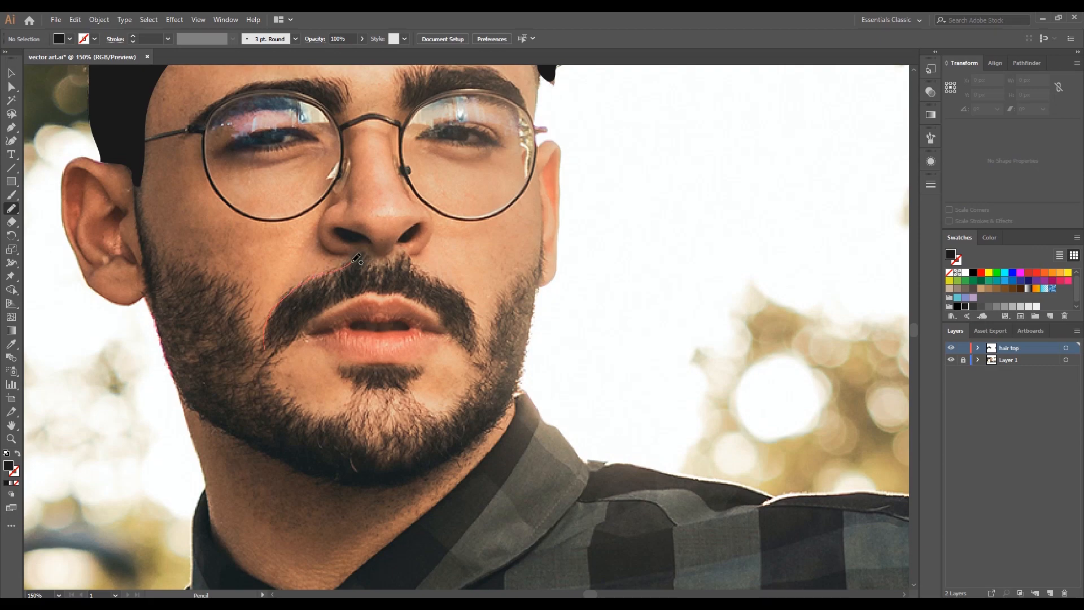
mouse_move(478, 337)
left_mouse_down()
mouse_move(404, 291)
mouse_move(371, 285)
mouse_move(265, 347)
left_mouse_up()
mouse_move(348, 375)
left_mouse_down()
mouse_move(379, 367)
mouse_move(403, 385)
mouse_move(349, 374)
left_mouse_up()
- Fill the moustache and the tuft with the hair's black and deselect them
key("v")
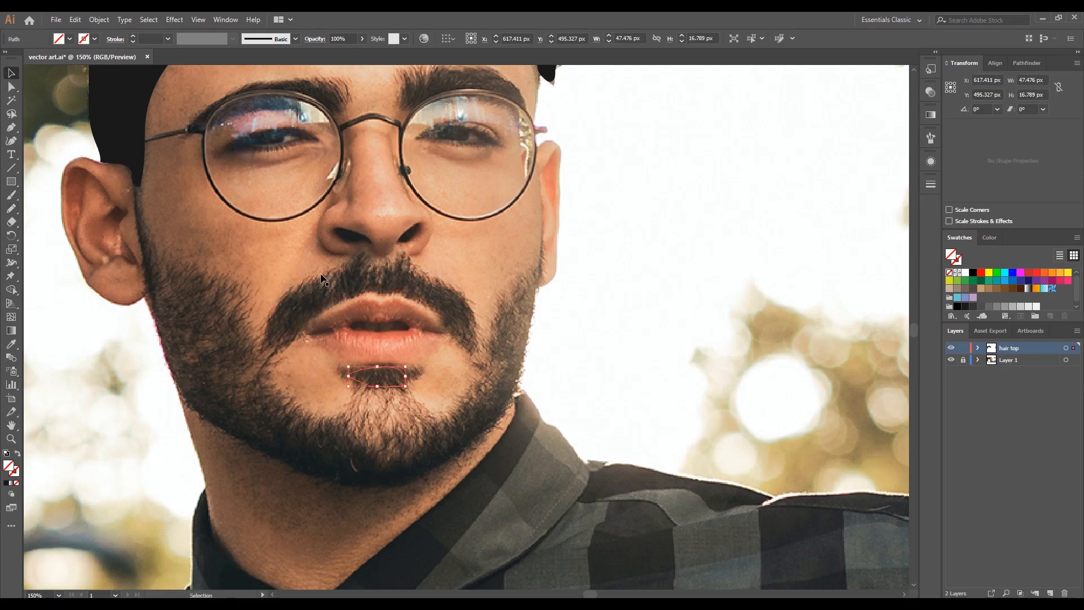
key("i")
left_click(113, 99)
left_click(11, 73)
left_click(164, 446)
- Trace the chin beard, about 228 × 145 px, and the left cheek beard up to the side hair
scroll(166, 449, "down", 1)
mouse_move(167, 450)
left_mouse_down()
mouse_move(162, 413)
mouse_move(223, 384)
left_mouse_up()
left_click(11, 209)
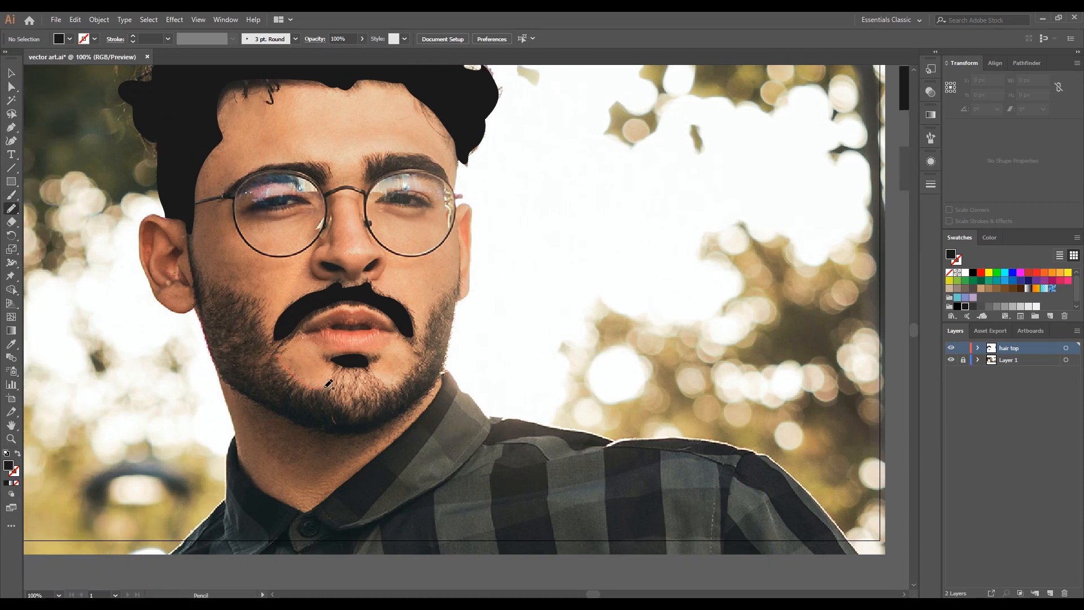
mouse_move(439, 320)
left_mouse_down()
mouse_move(441, 372)
mouse_move(405, 410)
mouse_move(353, 433)
mouse_move(302, 425)
mouse_move(266, 397)
mouse_move(274, 356)
left_mouse_up()
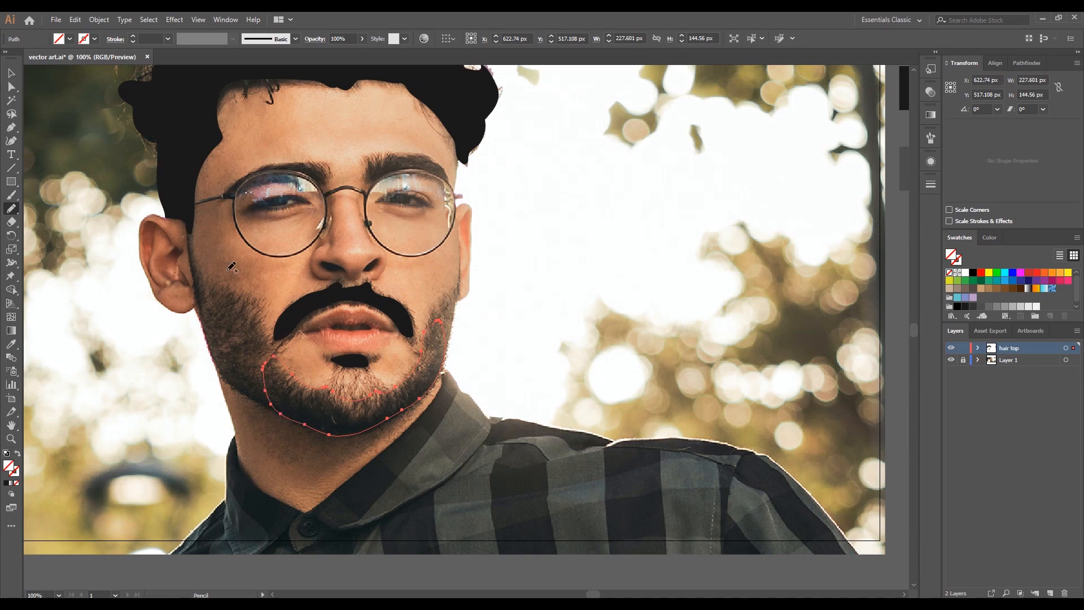
mouse_move(195, 220)
left_mouse_down()
mouse_move(206, 276)
mouse_move(242, 298)
mouse_move(271, 364)
mouse_move(274, 410)
mouse_move(212, 347)
mouse_move(192, 226)
left_mouse_up()
- Fill the left cheek beard and the chin beard with the same black as the hair
left_click(6, 483)
key("v")
left_click(190, 413)
left_click(328, 436)
key("i")
left_click(243, 364)
left_click(11, 208)
scroll(332, 338, "up", 1)
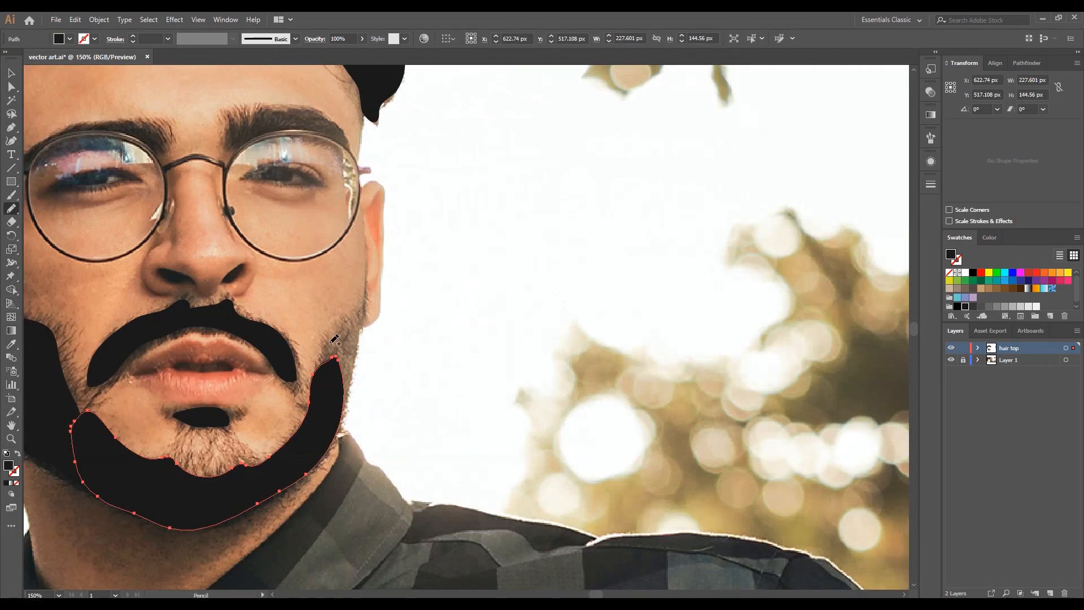
left_click_drag(346, 410, 323, 369)
key("v")
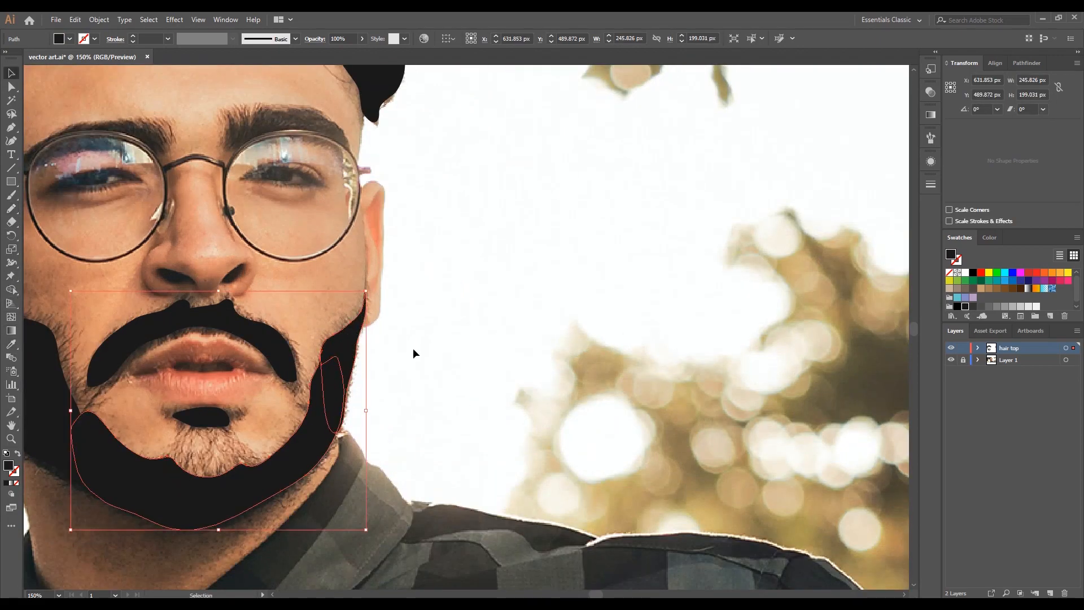
left_click(458, 414)
left_click_drag(467, 381, 522, 380)
key("ctrl+z")
- Trace the right cheek beard between the chin and ear, about 40 × 130 px, and fill it with the chin beard's black
key("n")
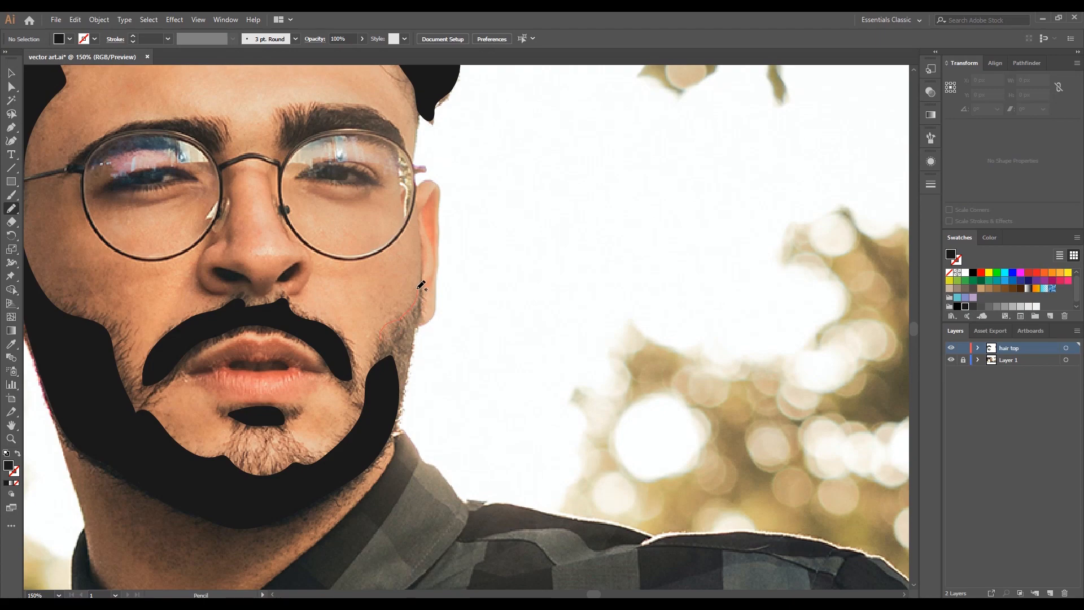
left_click_drag(421, 289, 389, 432)
key("i")
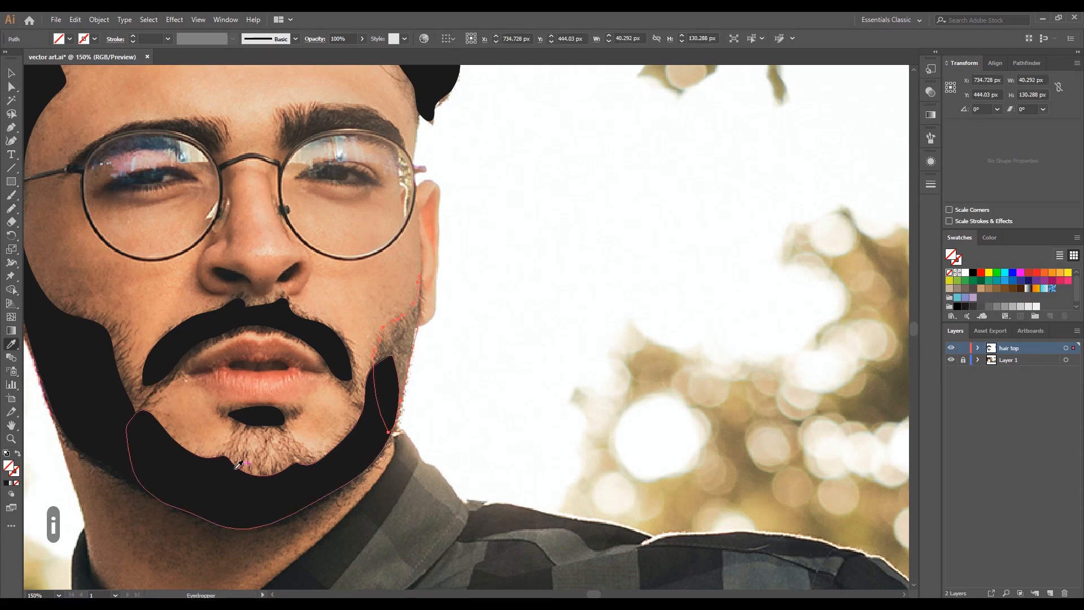
left_click(234, 460)
key("a")
- Trace the inner shadows of the left ear with the Pencil tool and fill them with the beard's black
scroll(481, 305, "down", 2)
left_click_drag(481, 305, 494, 353)
scroll(277, 324, "up", 1)
left_click(11, 208)
scroll(278, 299, "up", 1)
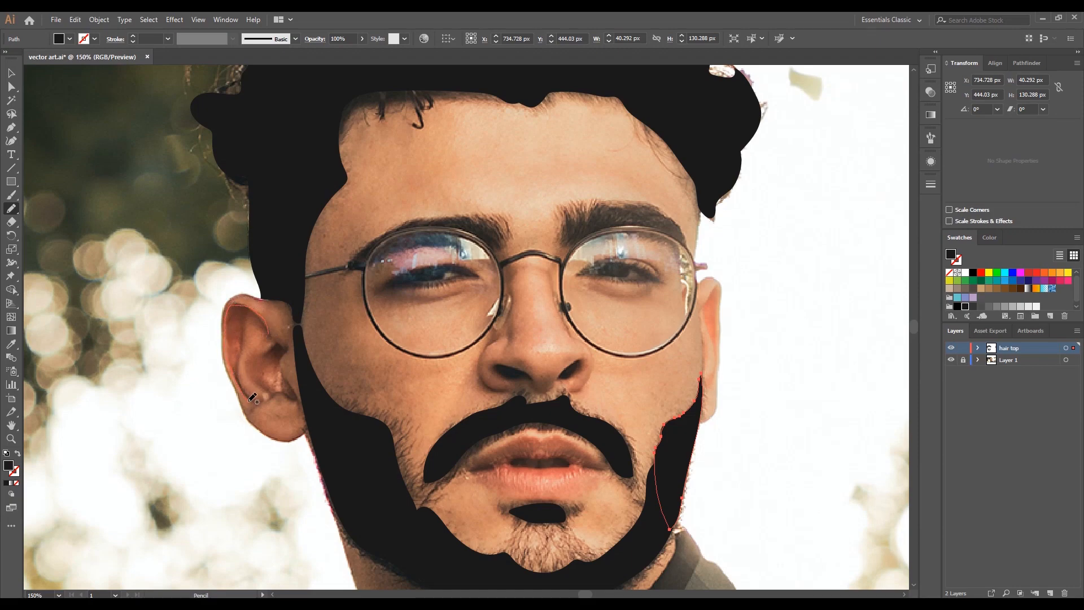
mouse_move(246, 330)
left_mouse_down()
mouse_move(286, 348)
mouse_move(298, 400)
mouse_move(278, 390)
mouse_move(276, 343)
left_mouse_up()
left_click(12, 73)
left_click(239, 353, "shift")
key("i")
left_click(391, 473)
key("v")
- Trace the inner shadows of the right ear, about 13 × 85 px overall, and fill them with the beard's black
left_click_drag(263, 261, 32, 200)
key("n")
mouse_move(484, 287)
left_mouse_down()
mouse_move(473, 245)
mouse_move(486, 280)
mouse_move(475, 312)
left_mouse_up()
scroll(478, 330, "up", 3)
scroll(483, 327, "down", 2)
left_click(11, 74)
left_click(474, 244, "shift")
key("i")
left_click(426, 444)
- Trace both eyebrows with the Pencil tool and fill them with the hair's near-black swatch
left_click_drag(328, 248, 557, 357)
left_click(12, 209)
left_click_drag(483, 296, 491, 299)
scroll(390, 237, "up", 1)
scroll(383, 225, "down", 1)
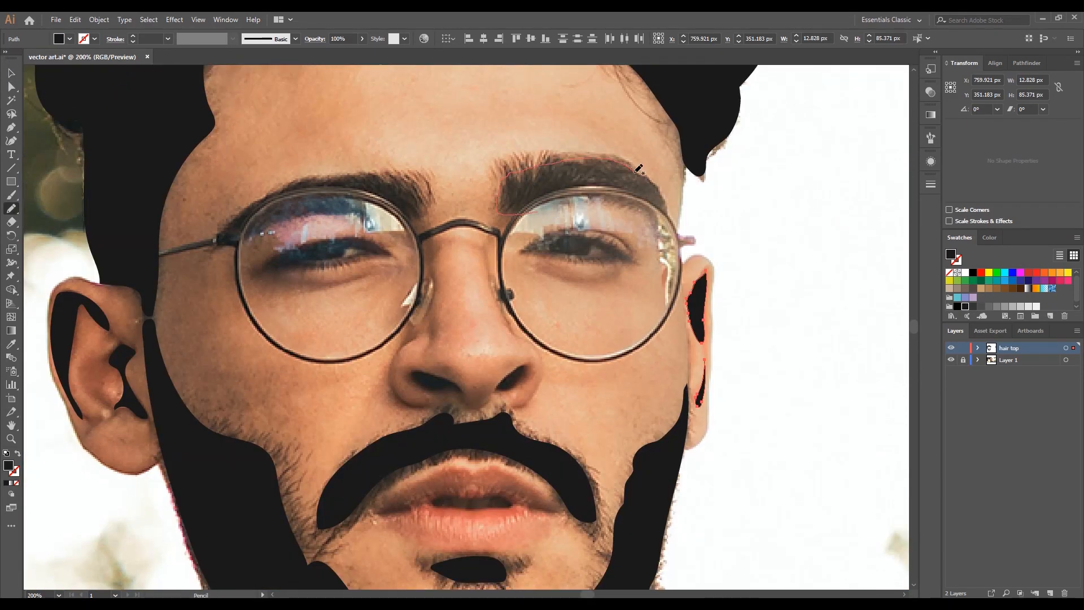
left_click_drag(538, 196, 525, 206)
mouse_move(411, 202)
left_mouse_down()
mouse_move(277, 198)
mouse_move(410, 204)
left_mouse_up()
left_click(11, 74)
left_click(500, 183, "shift")
left_click(965, 306)
- Trace the dark shapes of the upper lid and iris in both eyes with the Pencil tool
mouse_move(435, 349)
left_mouse_down()
mouse_move(397, 287)
mouse_move(409, 292)
left_mouse_up()
scroll(280, 200, "up", 1)
key("n")
mouse_move(213, 217)
left_mouse_down()
mouse_move(390, 185)
mouse_move(311, 219)
mouse_move(213, 218)
left_mouse_up()
left_click_drag(700, 203, 600, 240)
mouse_move(660, 240)
left_mouse_down()
mouse_move(617, 213)
mouse_move(634, 241)
mouse_move(660, 240)
left_mouse_up()
- Fill the eye shapes with the eyebrows' black using the Eyedropper and deselect them
key("v")
left_click(271, 213, "shift")
key("i")
left_click(260, 157)
key("v")
left_click(235, 361)
- Create a new layer above the hair layer and name it top 2
scroll(235, 361, "down", 3)
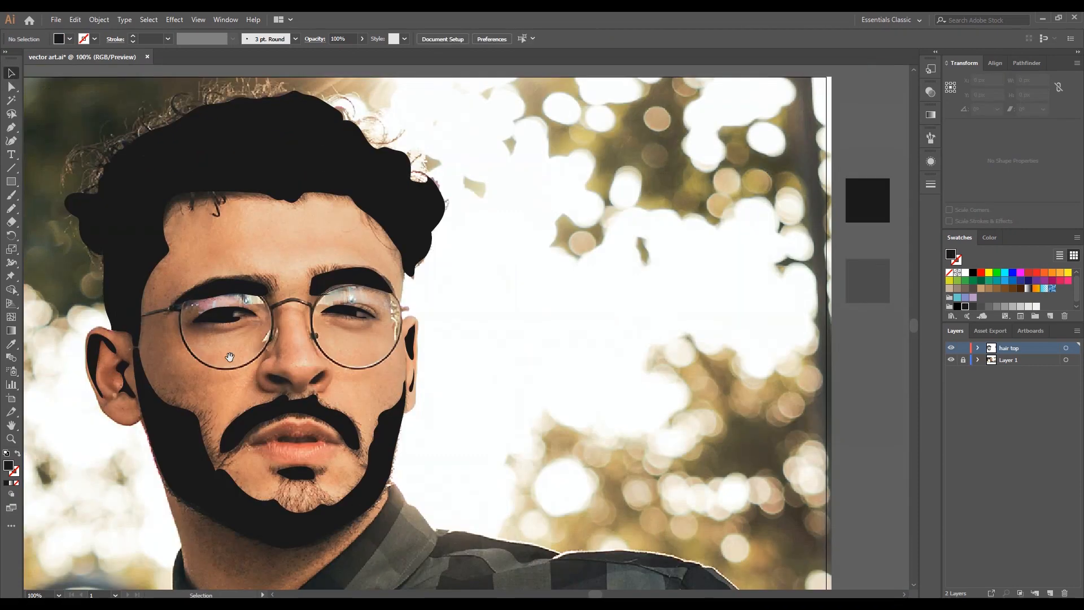
scroll(235, 360, "up", 1)
left_click_drag(235, 361, 293, 349)
left_click(1050, 592)
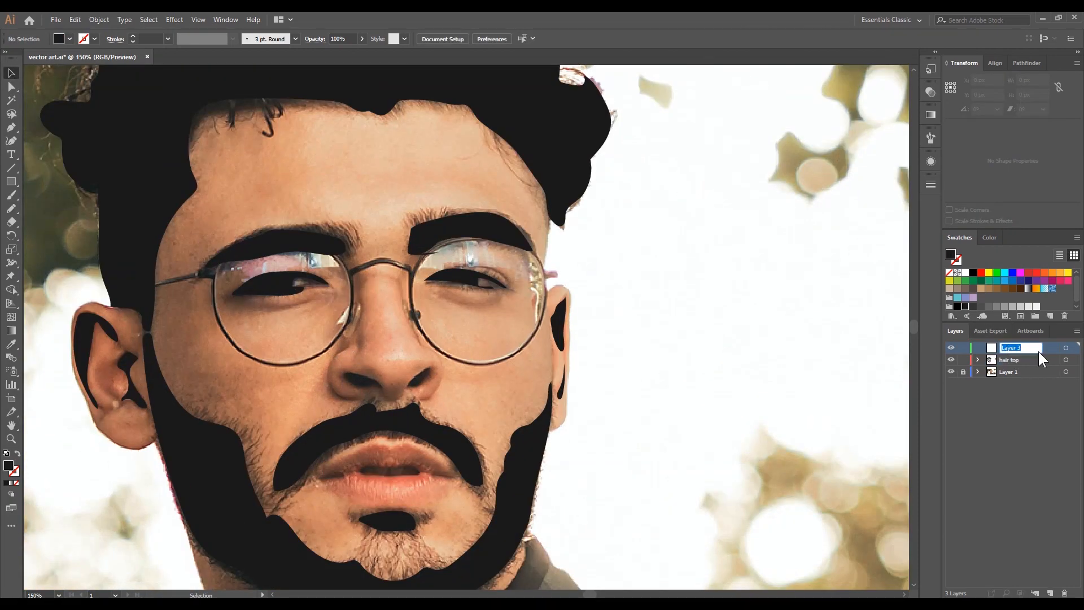
type("top 2")
key("Return")
- Trace the glasses' left arm, left lens rim and bridge as one Pencil path, about 213 × 93 px
left_click(11, 210)
scroll(234, 279, "up", 3)
left_click_drag(235, 279, 291, 234)
mouse_move(90, 240)
left_mouse_down()
mouse_move(161, 223)
mouse_move(247, 311)
mouse_move(475, 444)
mouse_move(559, 175)
mouse_move(643, 180)
left_mouse_up()
mouse_move(643, 181)
left_mouse_down()
mouse_move(750, 184)
mouse_move(762, 232)
left_mouse_up()
left_click_drag(762, 232, 677, 204)
mouse_move(677, 204)
left_mouse_down()
mouse_move(588, 169)
mouse_move(479, 381)
left_mouse_up()
mouse_move(454, 407)
left_mouse_down()
mouse_move(615, 327)
mouse_move(435, 354)
mouse_move(301, 144)
left_mouse_up()
mouse_move(478, 351)
left_mouse_down()
mouse_move(571, 380)
mouse_move(404, 219)
left_mouse_up()
scroll(405, 220, "down", 4)
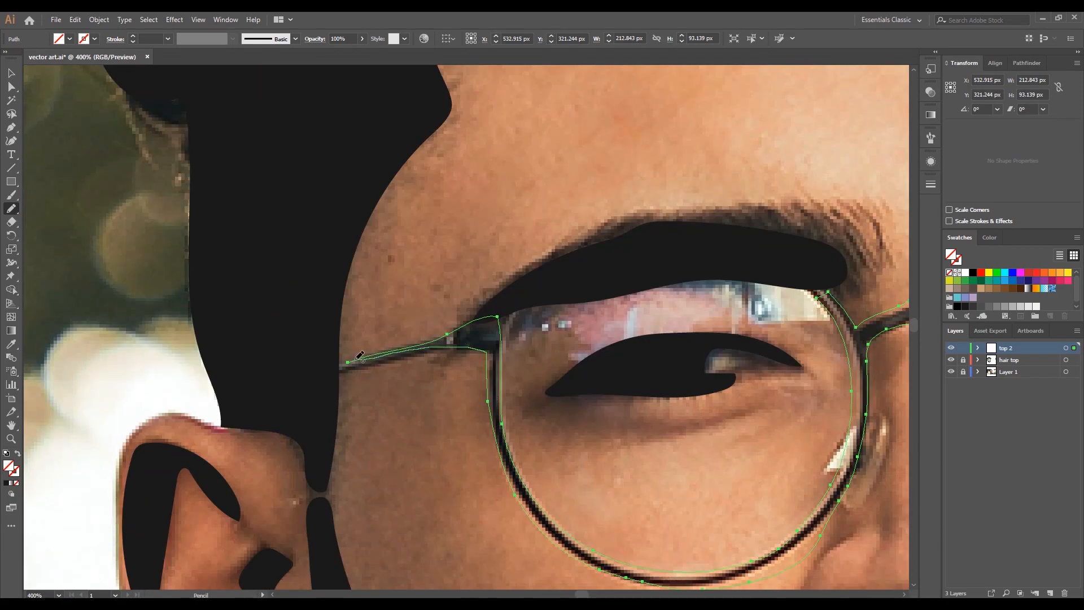
- Trace the glasses' right lens rim, about 116 × 113 px, and fill the frame paths with black
scroll(620, 366, "up", 2)
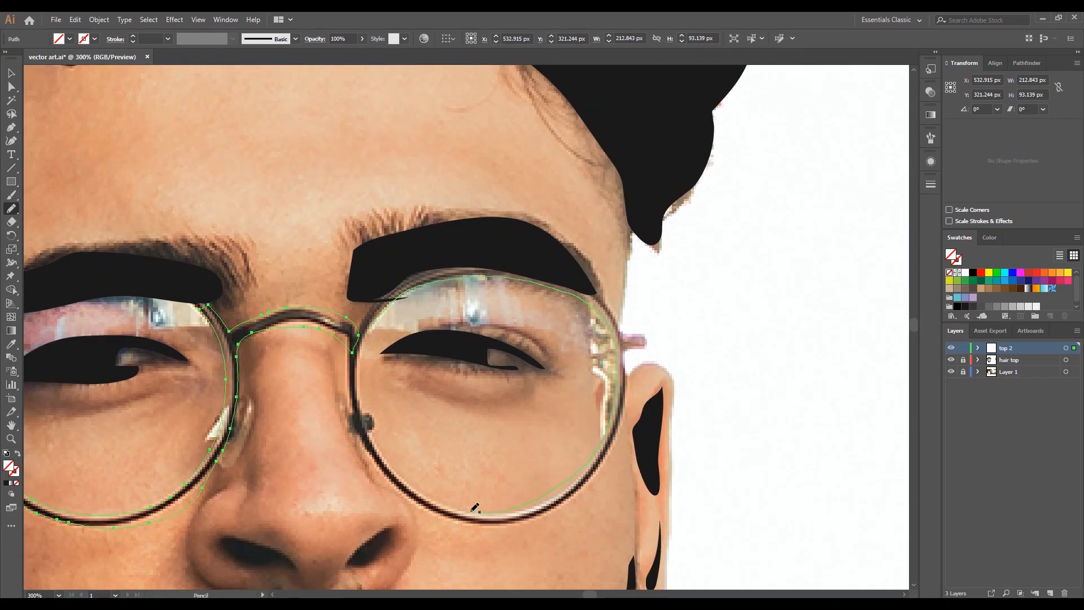
left_click_drag(358, 337, 359, 417)
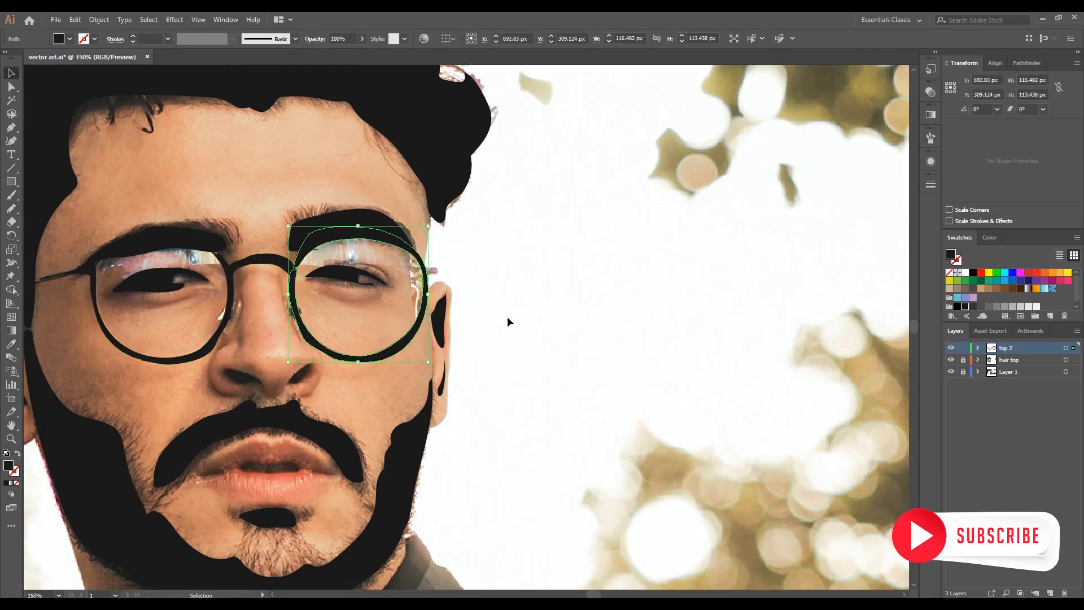
- Unlock the photo's layer and place a copy of the photo to the right of the original
scroll(542, 289, "down", 3)
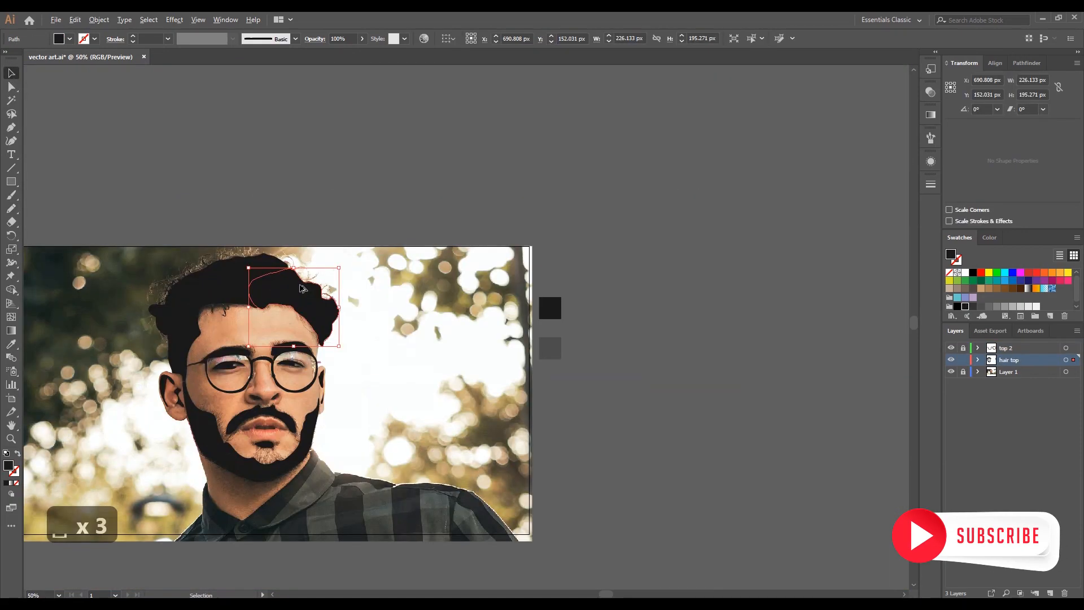
scroll(369, 354, "down", 1)
left_click(865, 186)
left_click(427, 395)
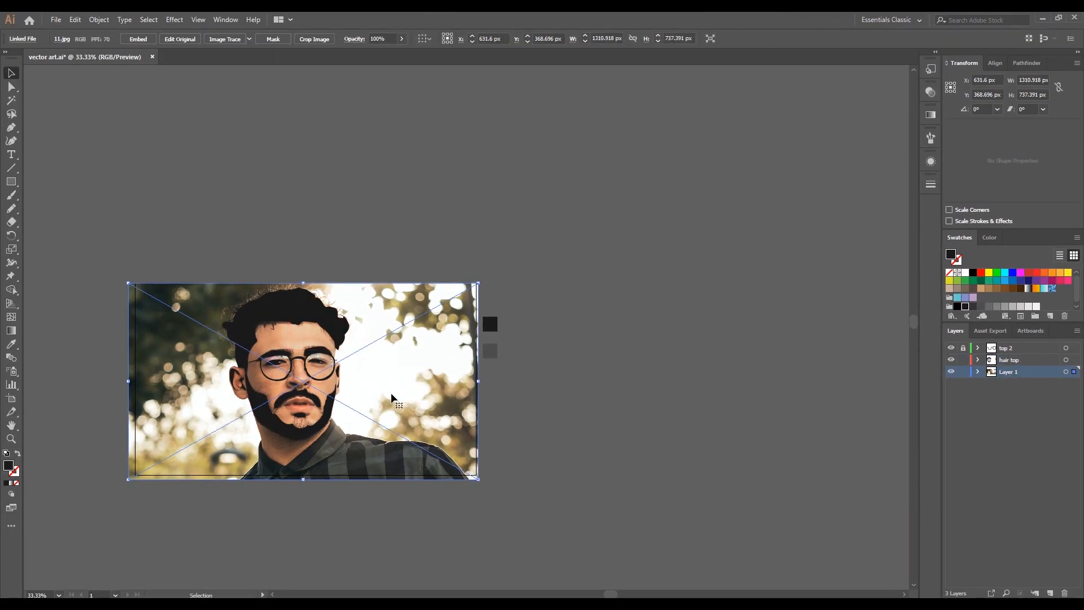
left_click_drag(391, 395, 759, 405)
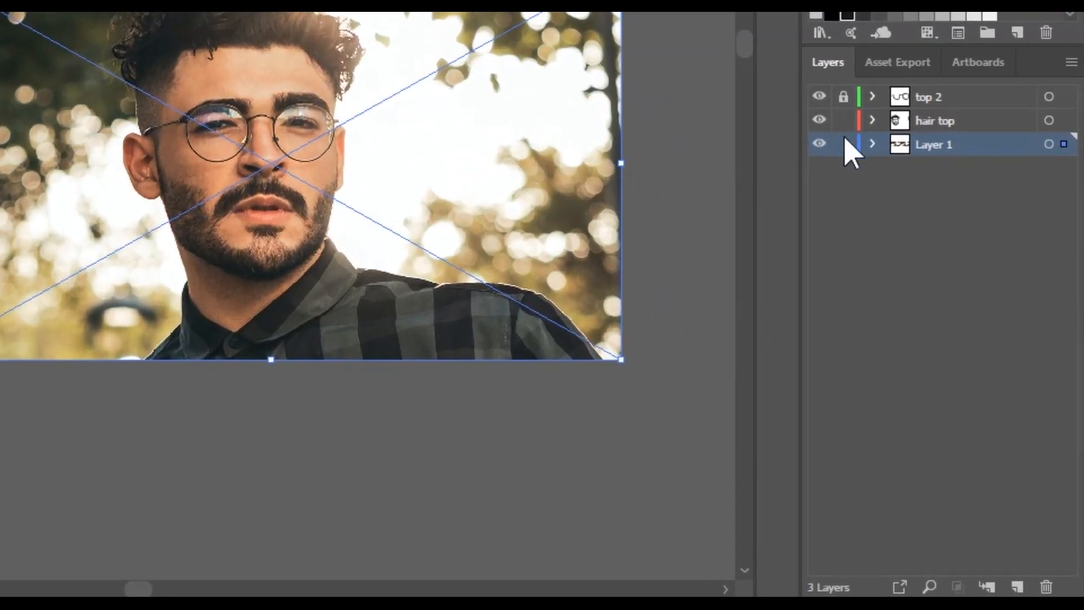
- Lock the photo's layer and open the Scribble effect options for the right section of the top hair
left_click(844, 144)
left_click(926, 121)
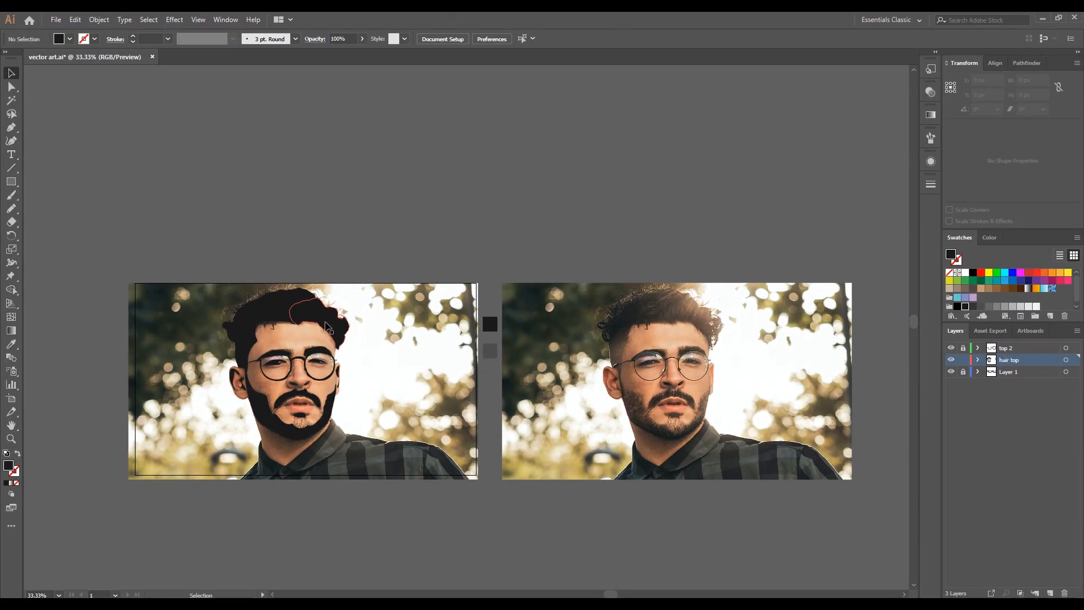
left_click(327, 327)
key("ctrl+plus")
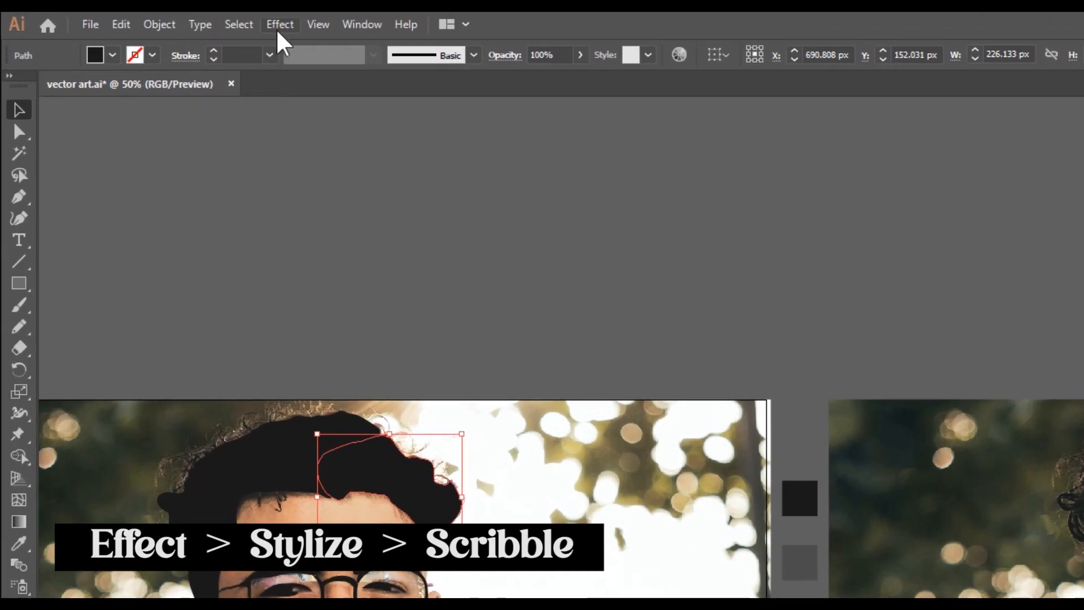
left_click(175, 19)
mouse_move(316, 228)
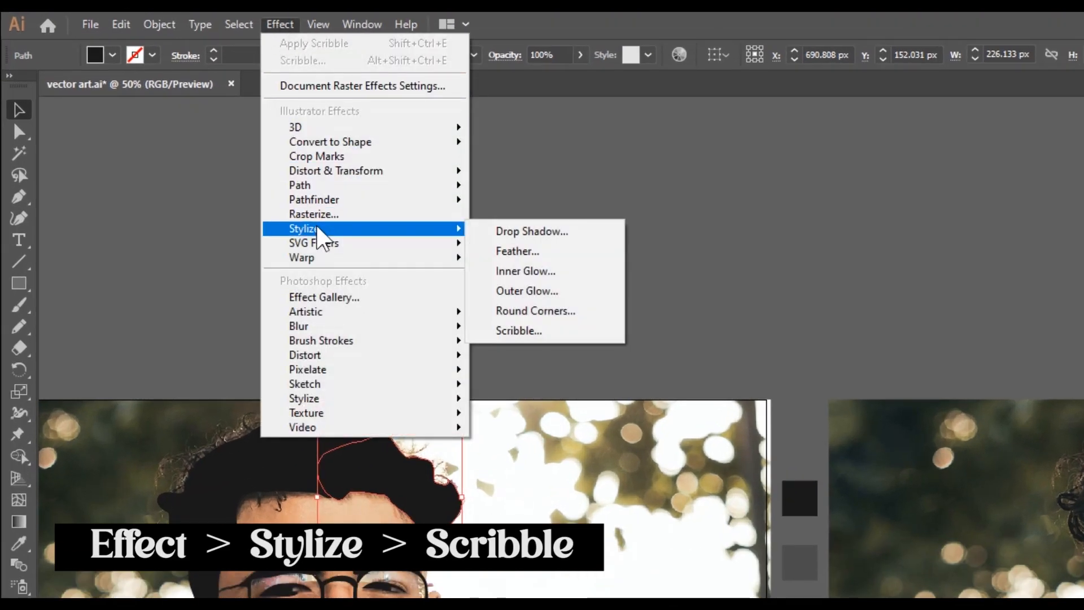
left_click(536, 331)
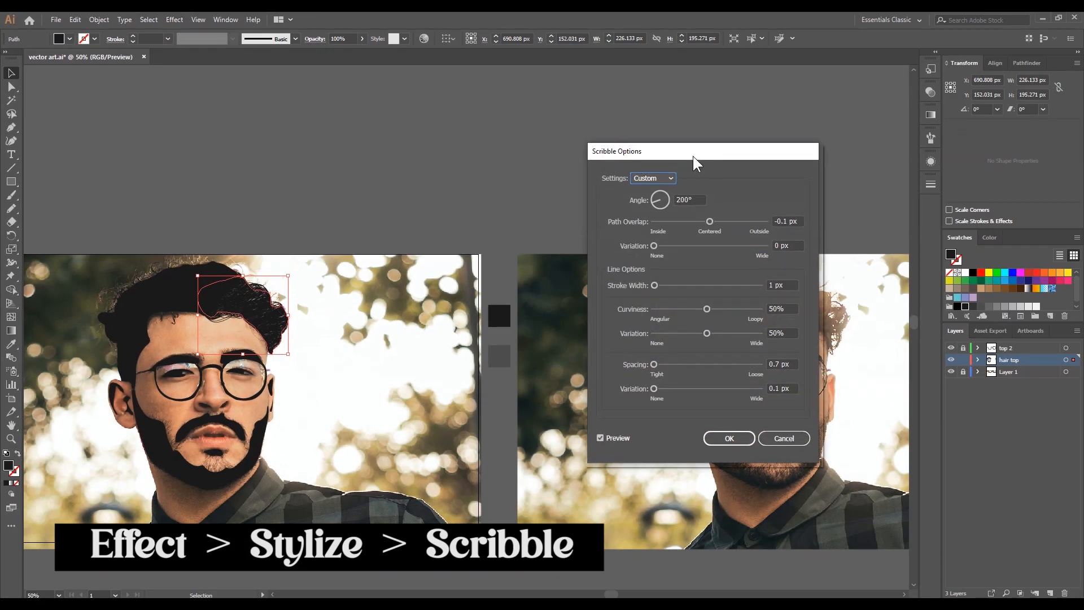
left_click_drag(697, 163, 602, 127)
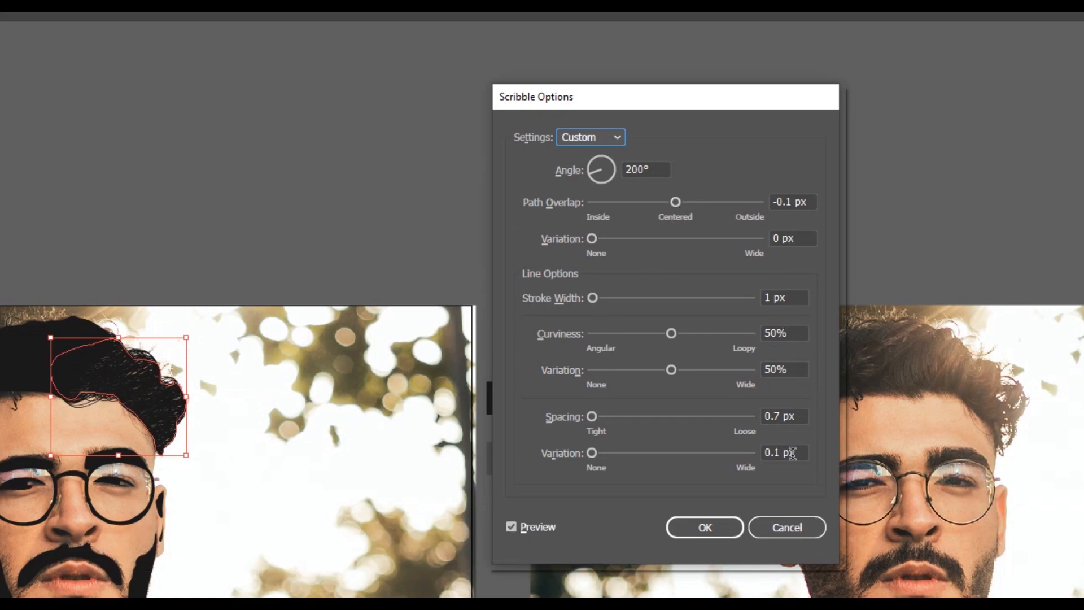
- Set the scribble's stroke width to 0.7 px
left_click_drag(804, 298, 747, 301)
key("Down")
key("Up")
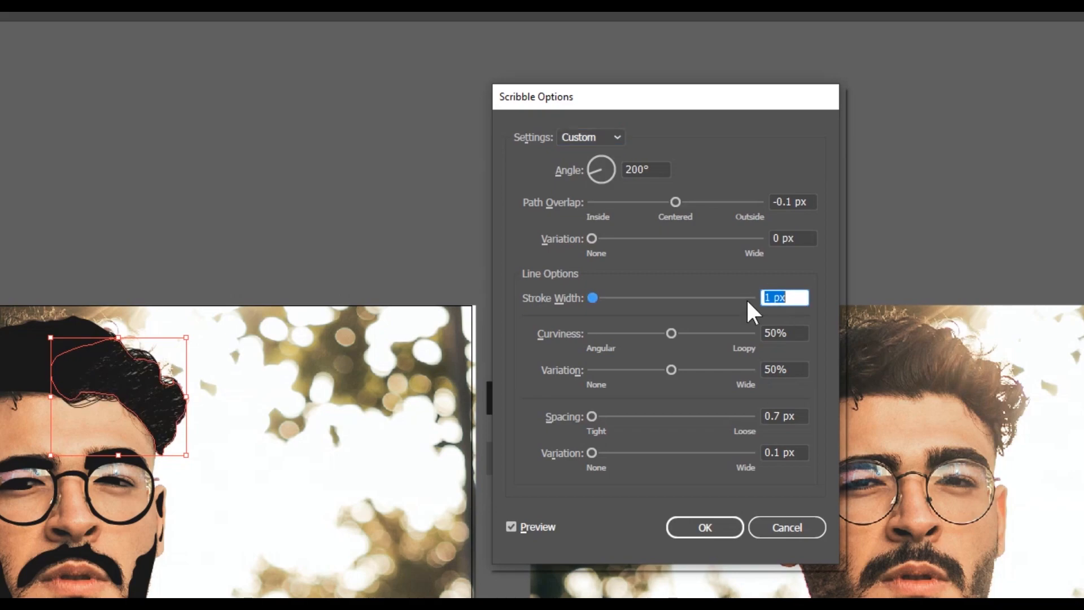
key("ctrl+Down")
key("ctrl+Down")
key("ctrl+Down")
key("ctrl+Down")
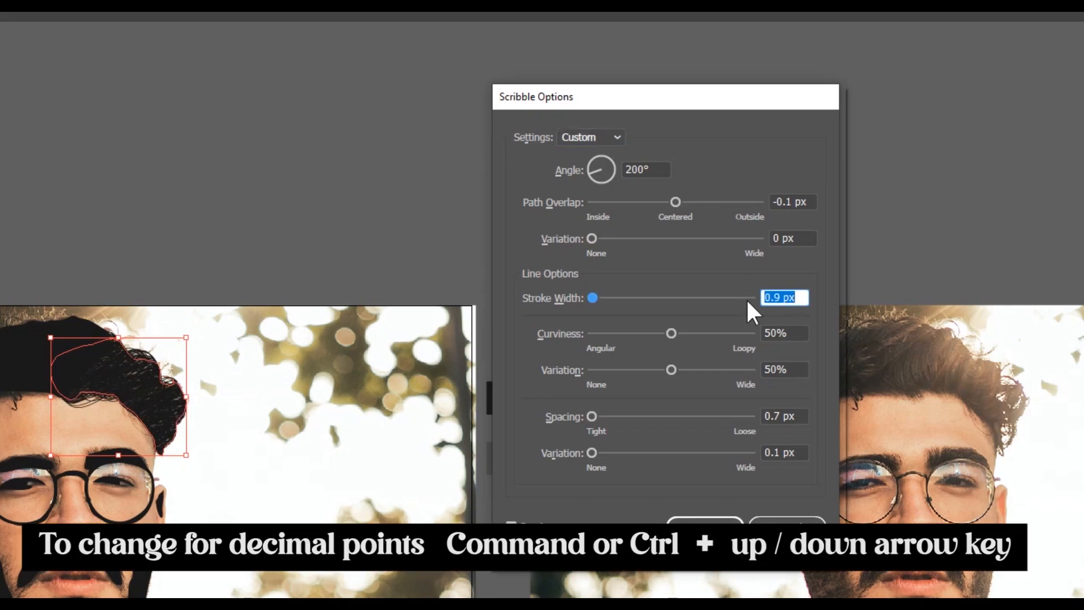
key("ctrl+Up")
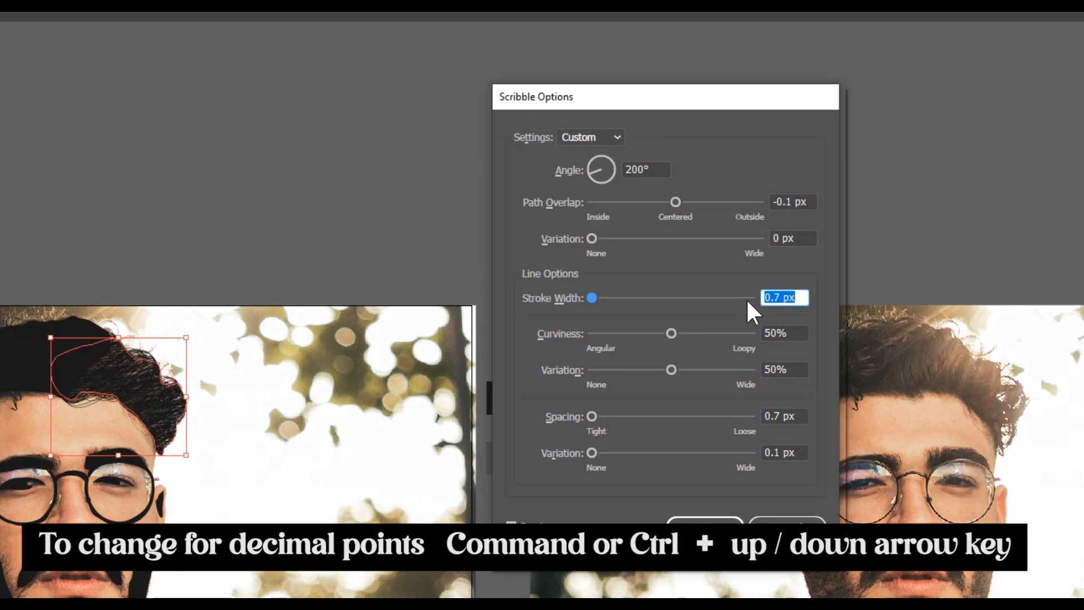
- Try different scribble angles and set the angle to 205°
left_click(586, 175)
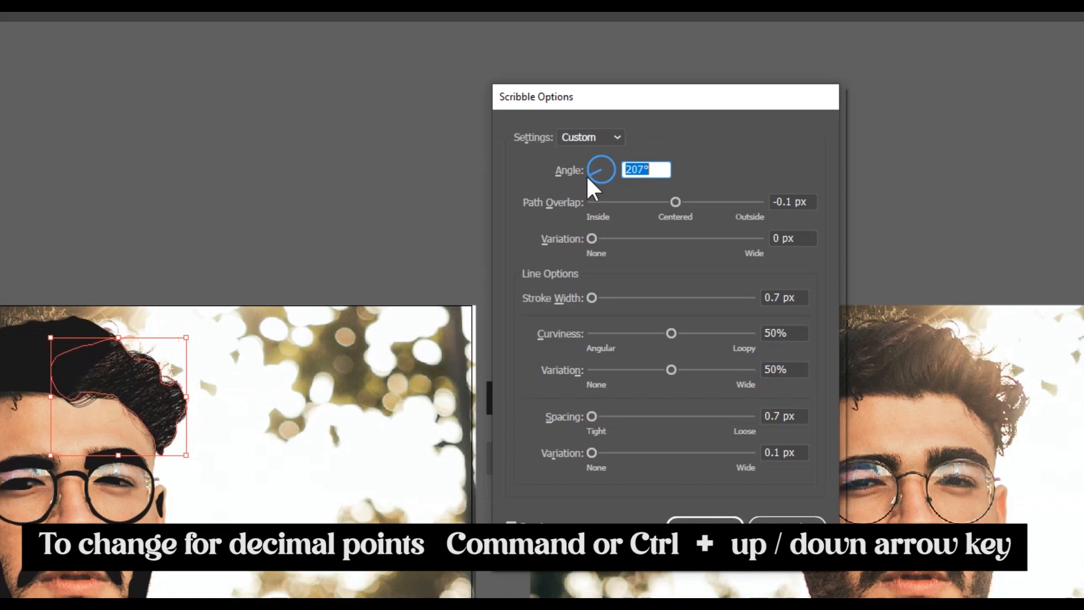
key("Up")
key("Up")
key("Up")
key("Up")
key("Up")
key("Up")
key("Up")
key("Up")
key("Up")
key("Up")
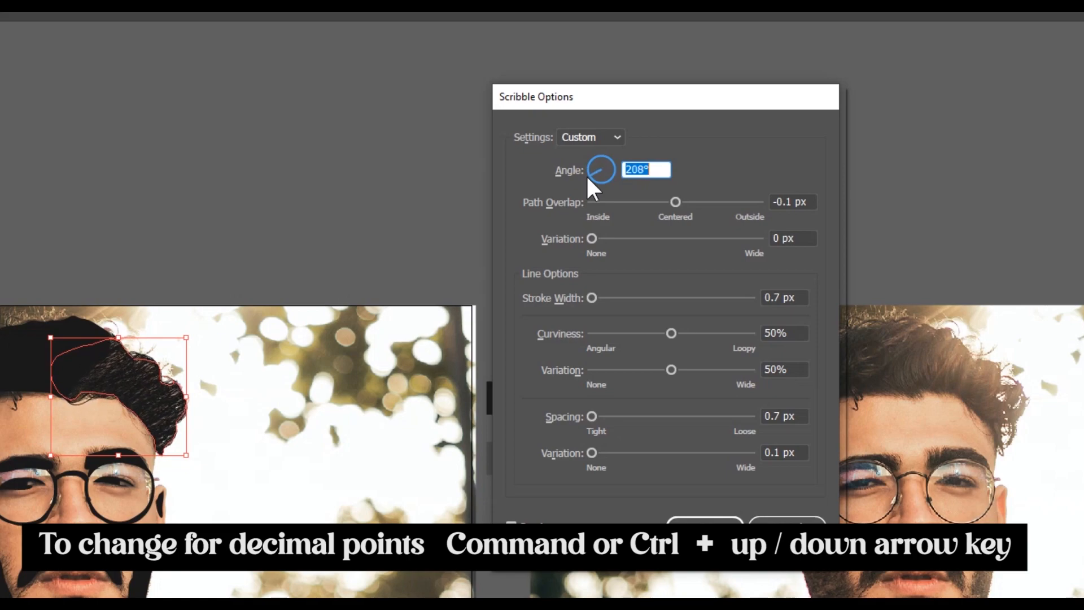
key("Up")
key("Up")
key("Up")
key("Up")
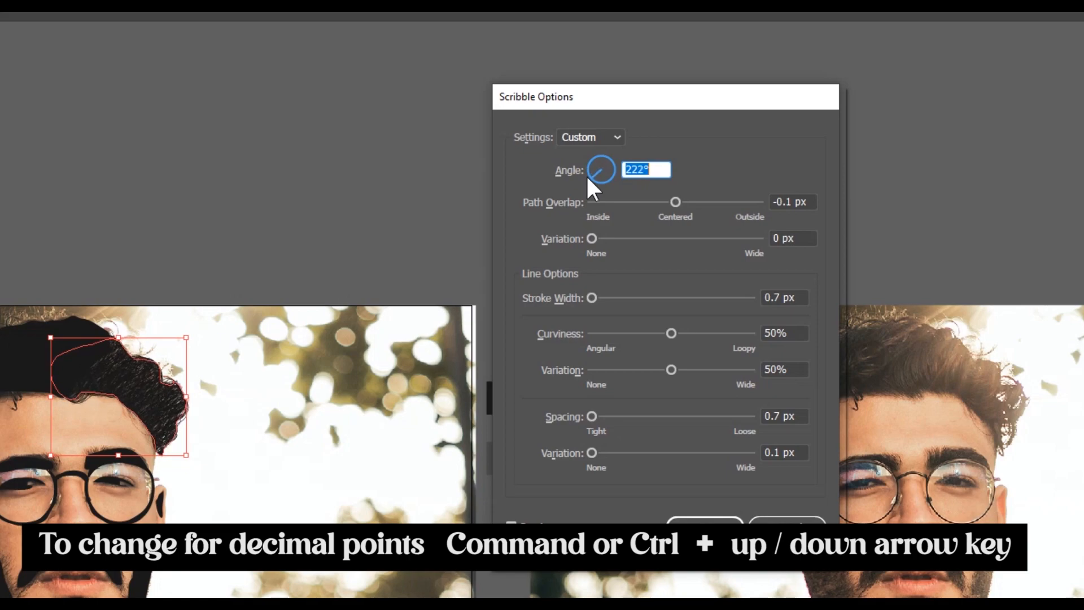
key("Down")
key("Down")
key("Down")
key("Down")
key("Down")
key("Down")
key("Down")
key("Down")
key("Down")
key("Down")
key("Down")
key("Down")
key("Down")
key("Down")
key("Down")
key("Down")
key("Down")
key("Down")
key("Down")
key("Down")
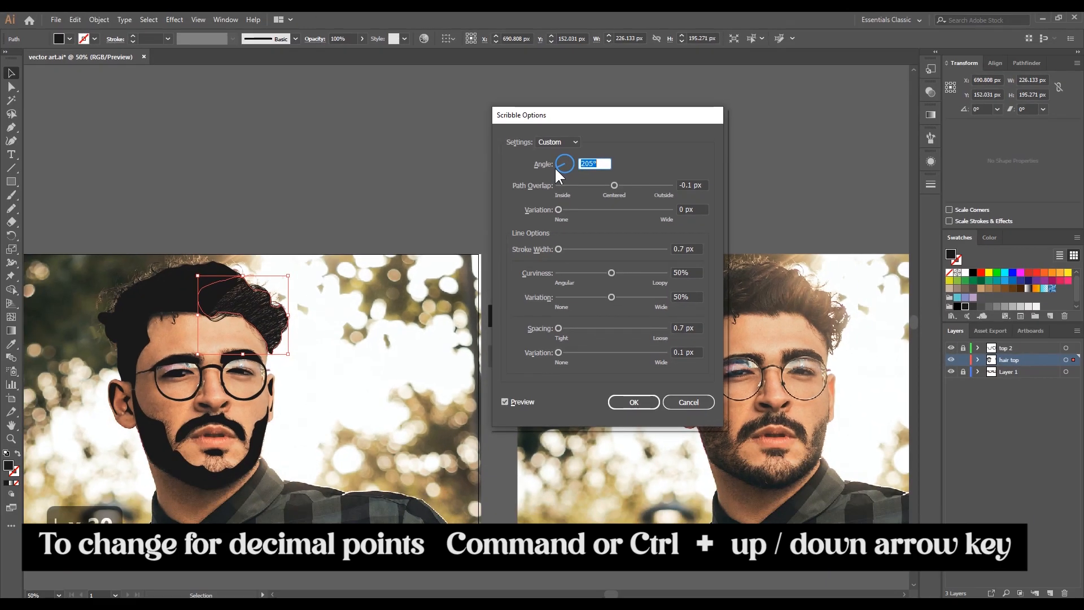
- Set the scribble angle to 203° and apply the effect to the right section of the top hair
key("Up")
key("Up")
key("Up")
key("Up")
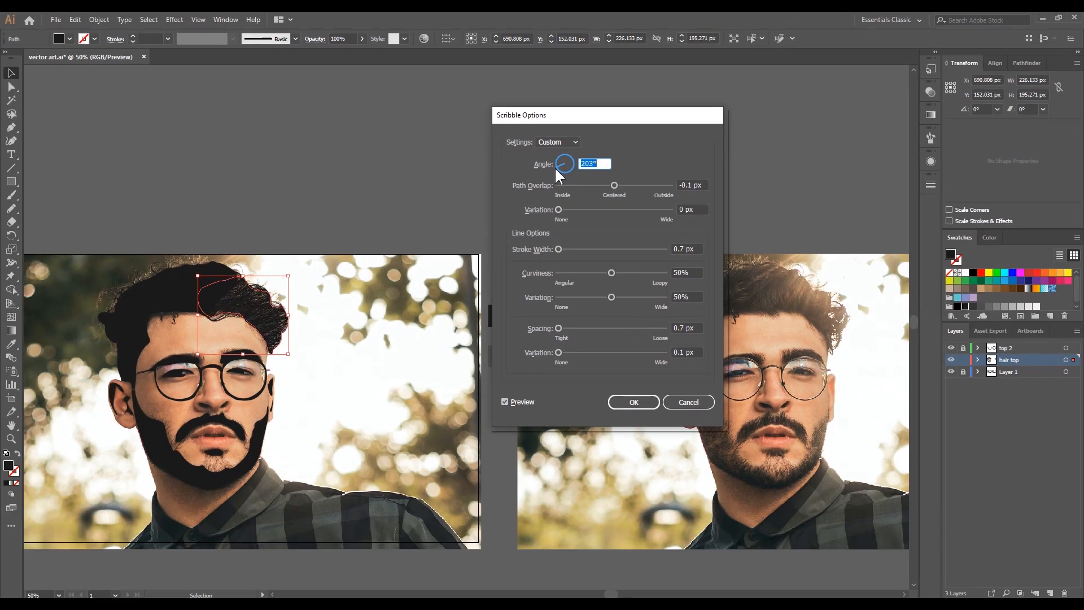
left_click(633, 402)
- Select the photo copy beside the original and cut it from Layer 1
scroll(399, 373, "down", 2)
scroll(391, 331, "up", 2)
scroll(390, 332, "up", 2)
scroll(390, 332, "down", 2)
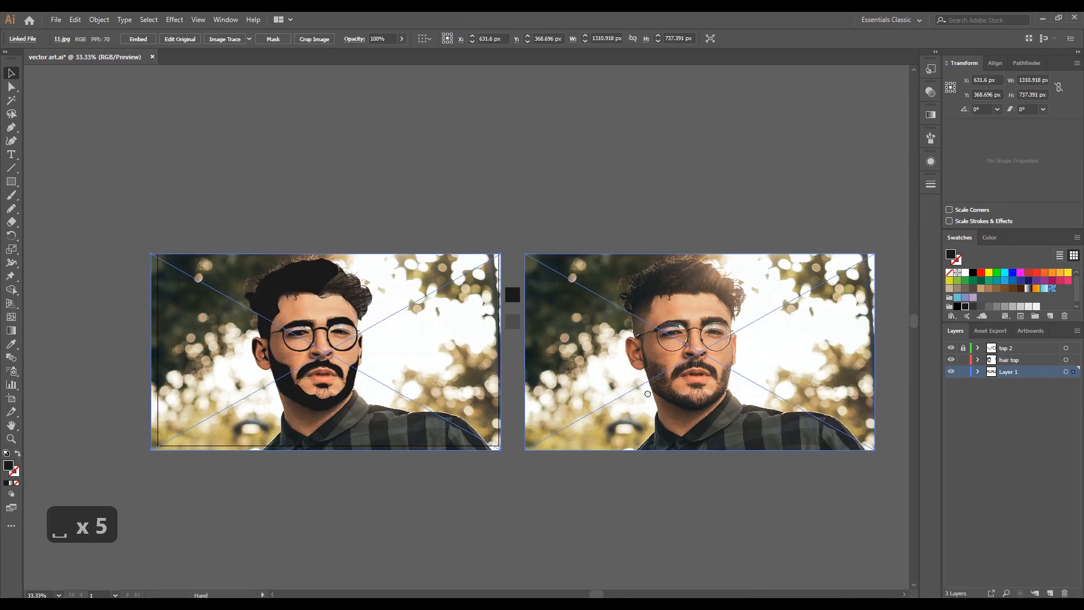
left_click_drag(662, 390, 576, 411)
left_click(563, 401)
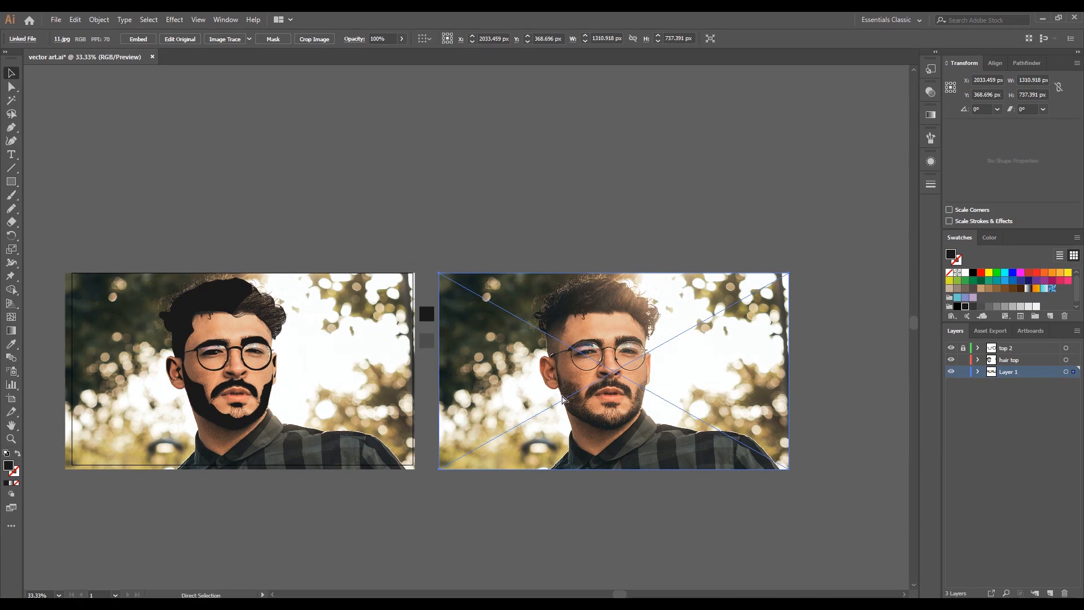
key("ctrl+c")
left_click(72, 19)
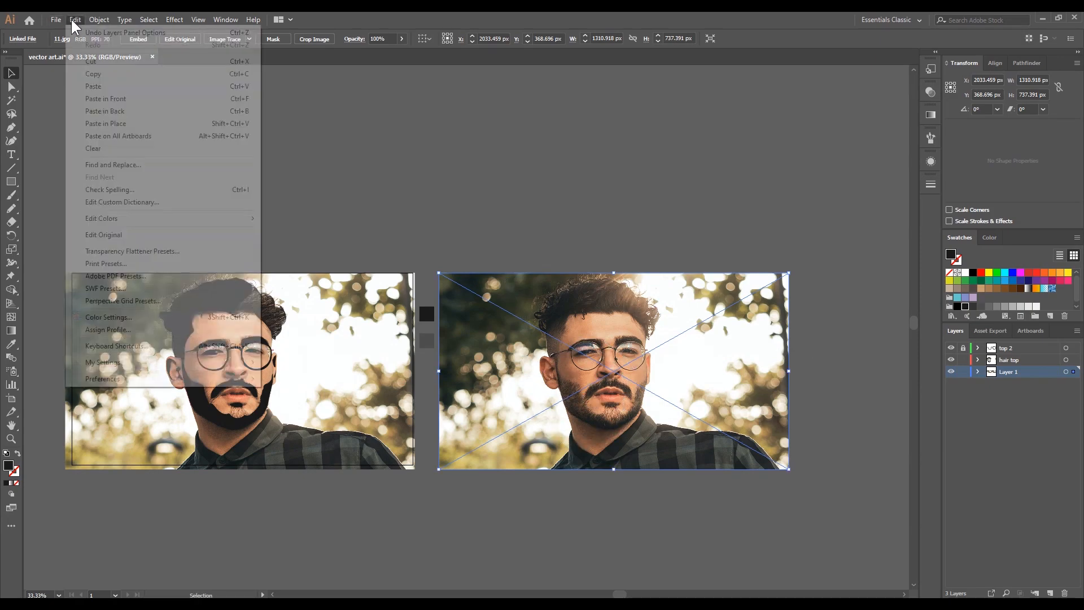
left_click(109, 62)
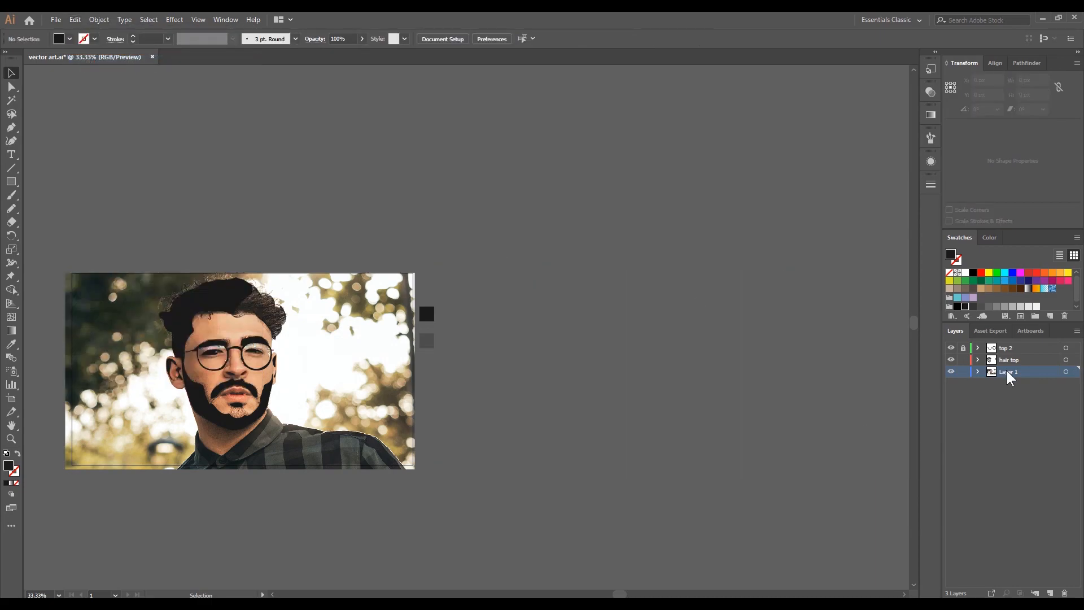
- Add a new layer above Layer 1 and paste the photo copy in place on it
left_click(1051, 592)
left_click(75, 20)
left_click(96, 96)
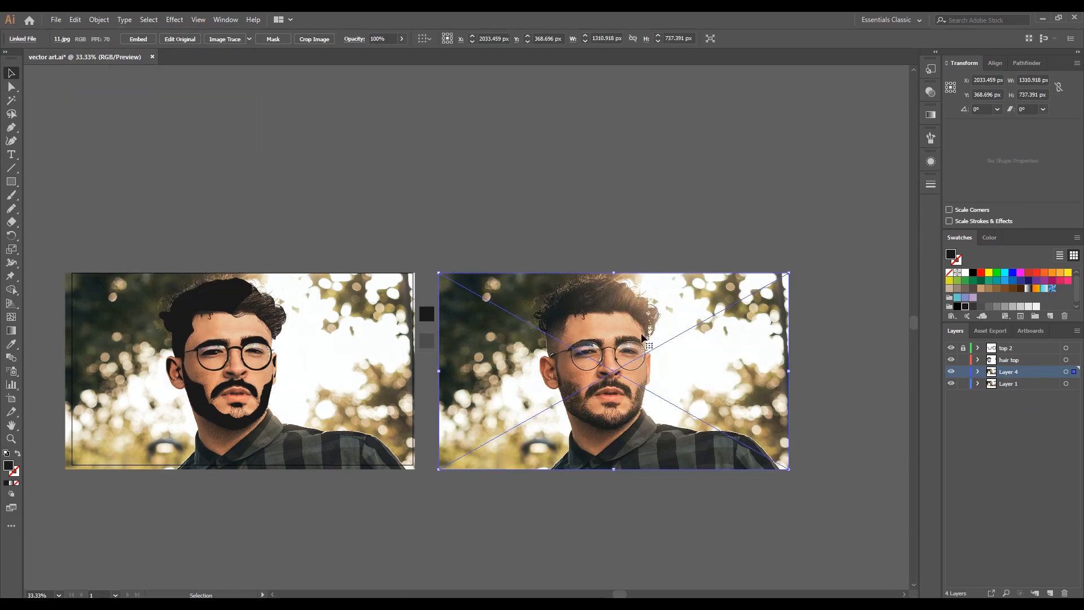
left_click(415, 477)
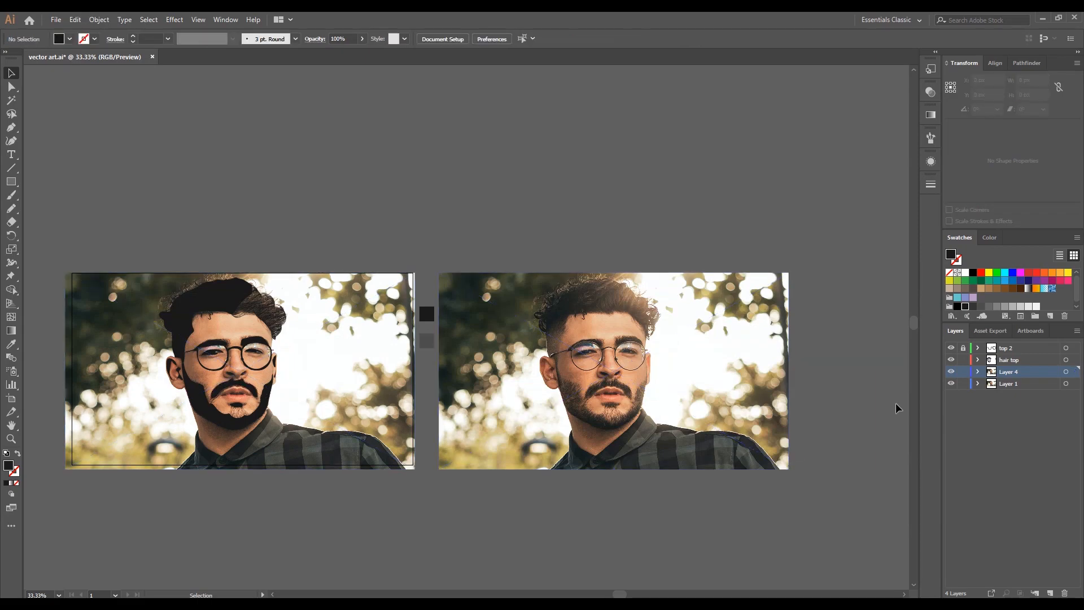
- Hide the original photo's layer and lock both photo layers, toggling the original's visibility to compare it with the artwork
left_click(951, 384)
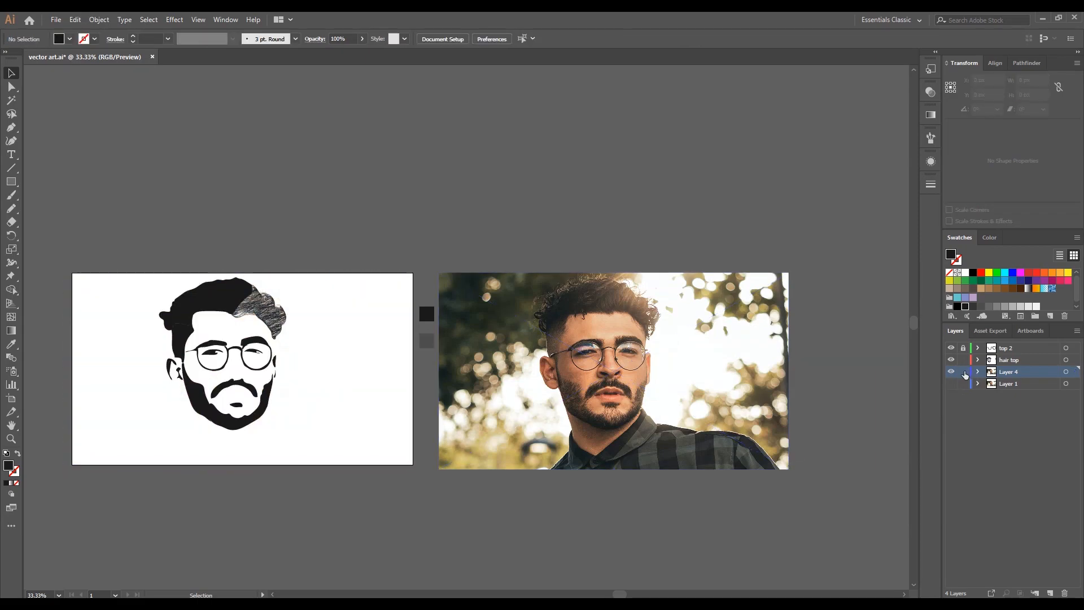
scroll(418, 412, "left", 4)
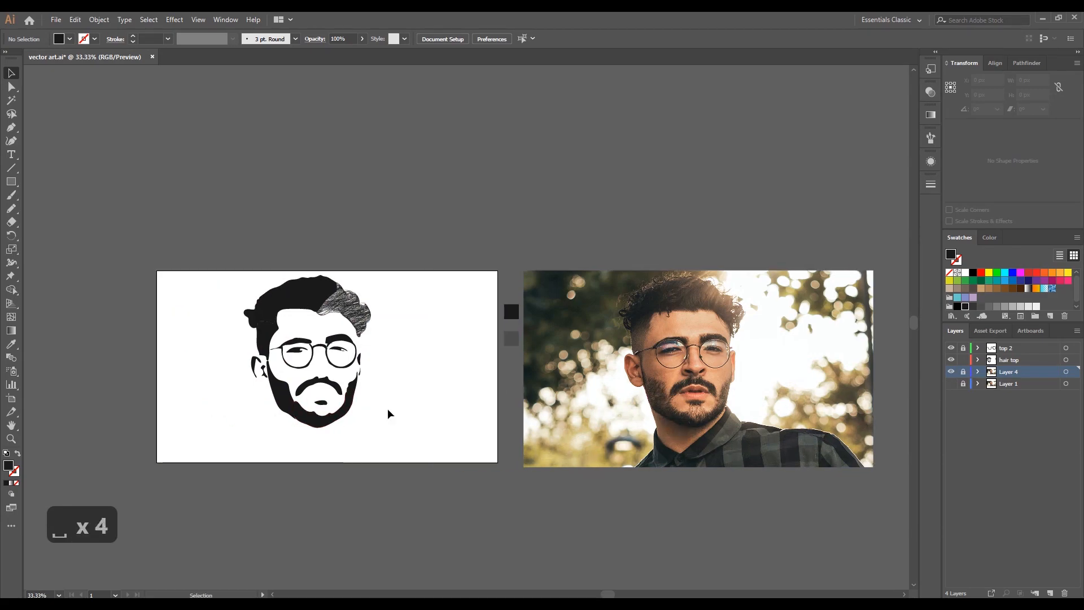
left_click(950, 384)
left_click(951, 384)
left_click(951, 384)
left_click(950, 384)
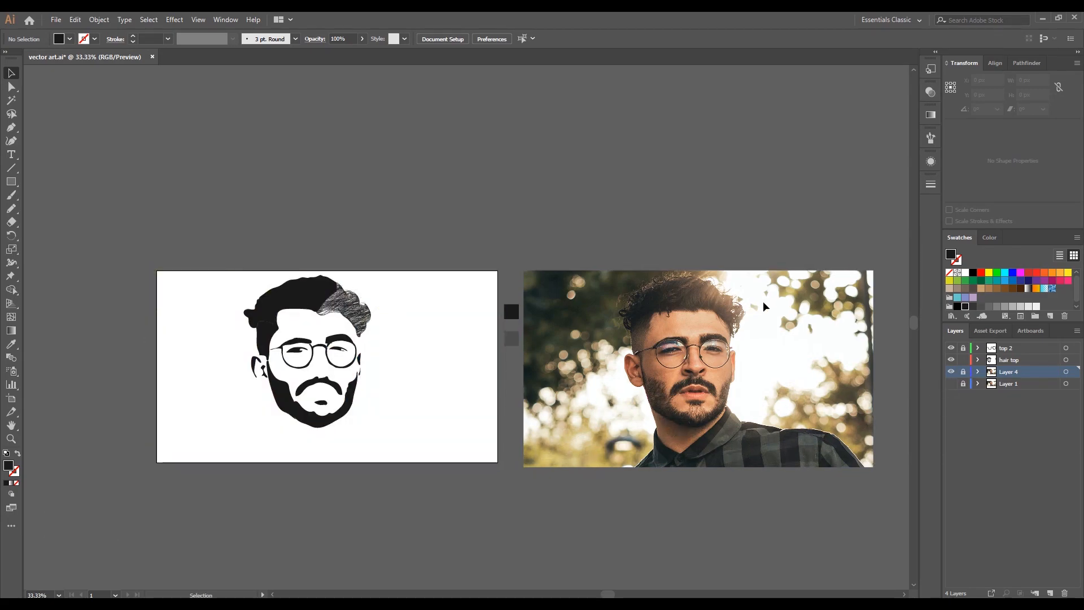
left_click(311, 309)
left_click(176, 21)
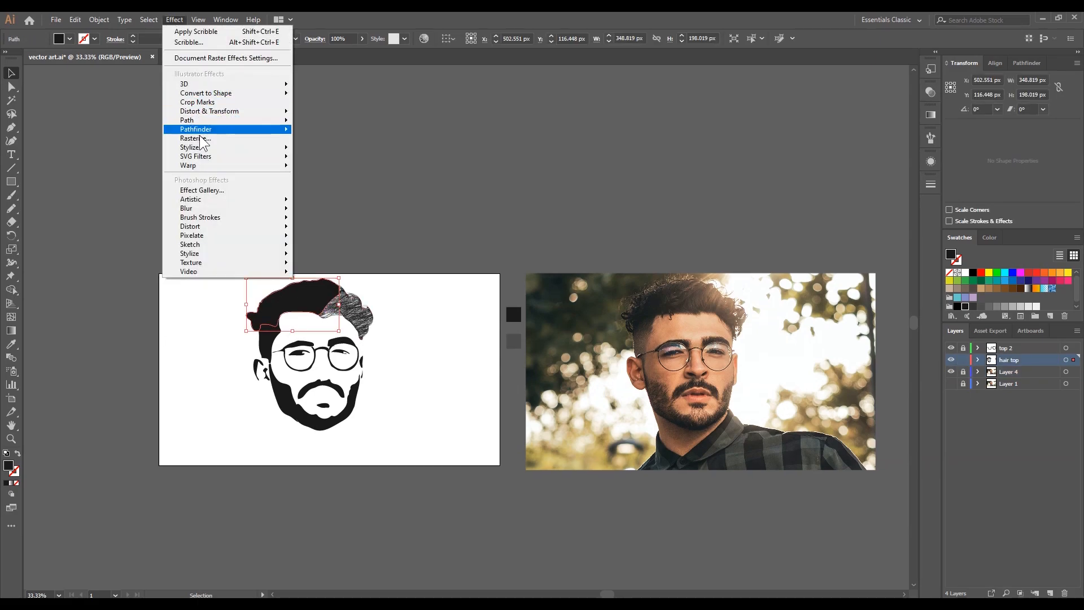
mouse_move(211, 148)
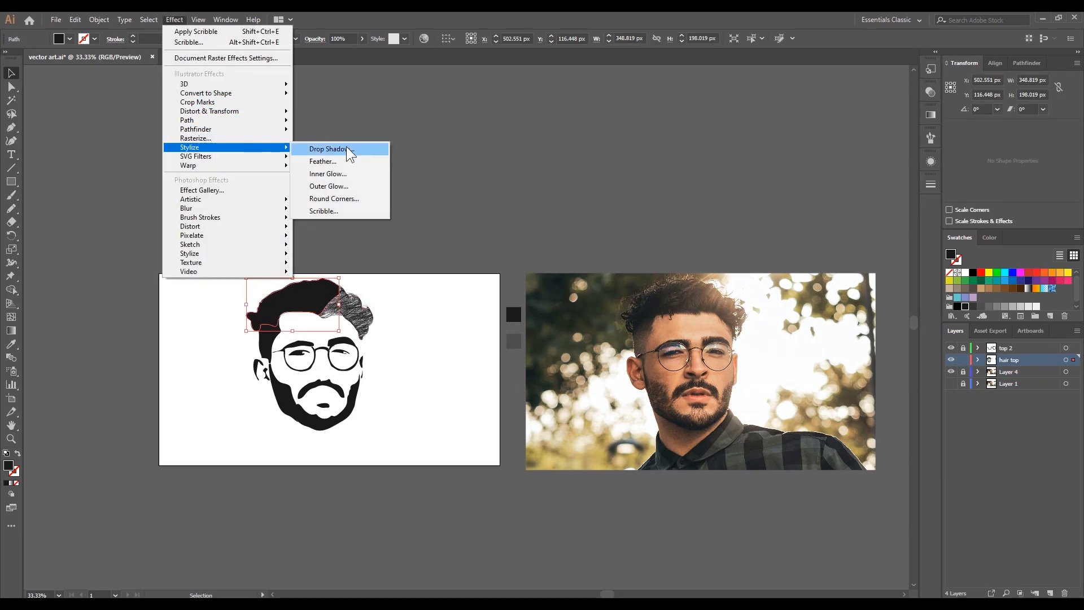
left_click(340, 212)
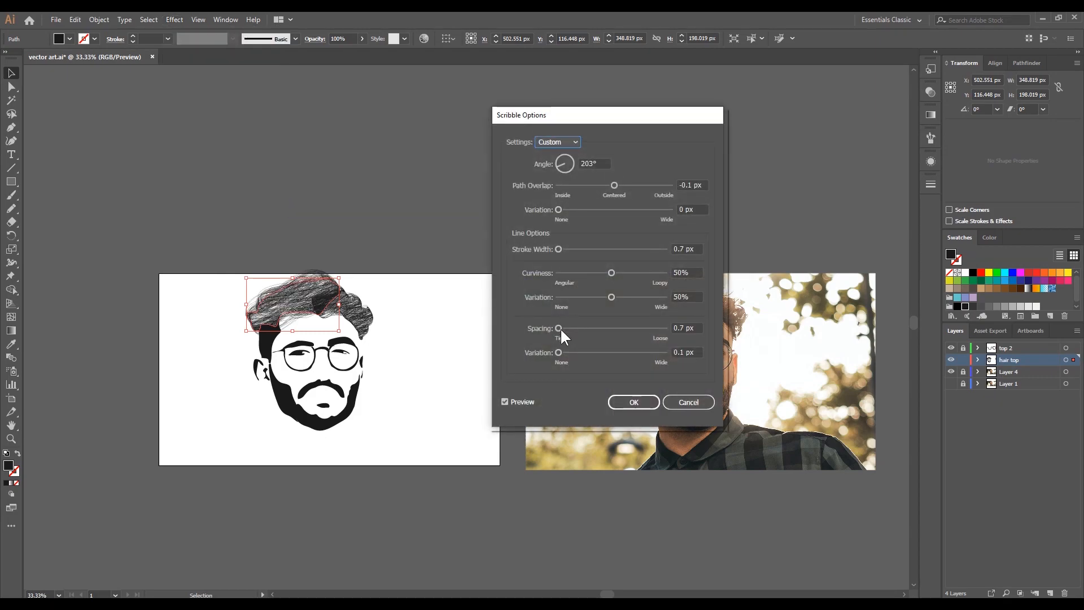
left_click(689, 401)
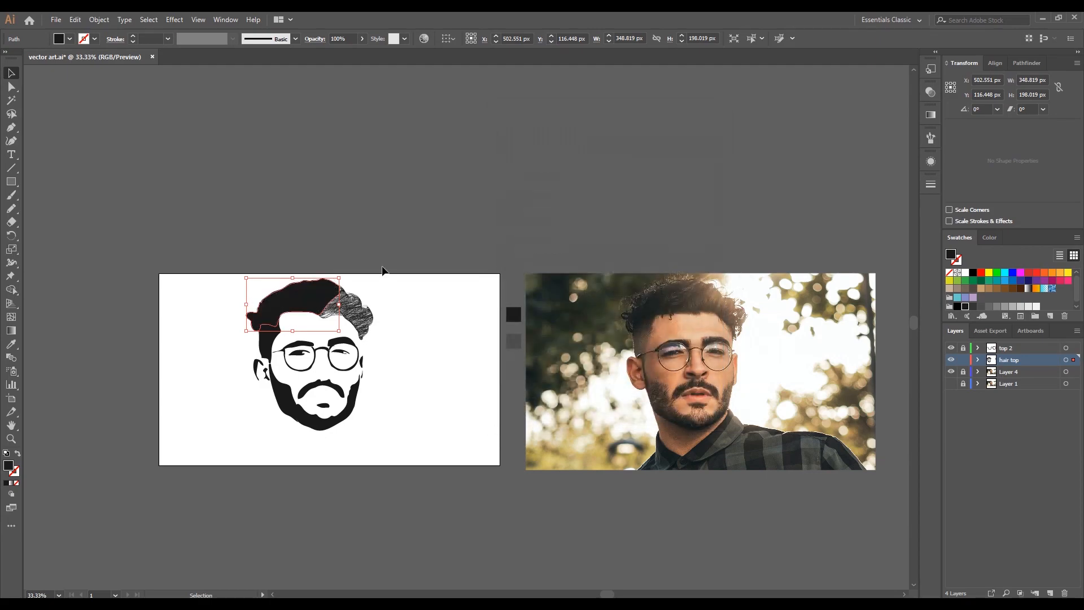
left_click(386, 254)
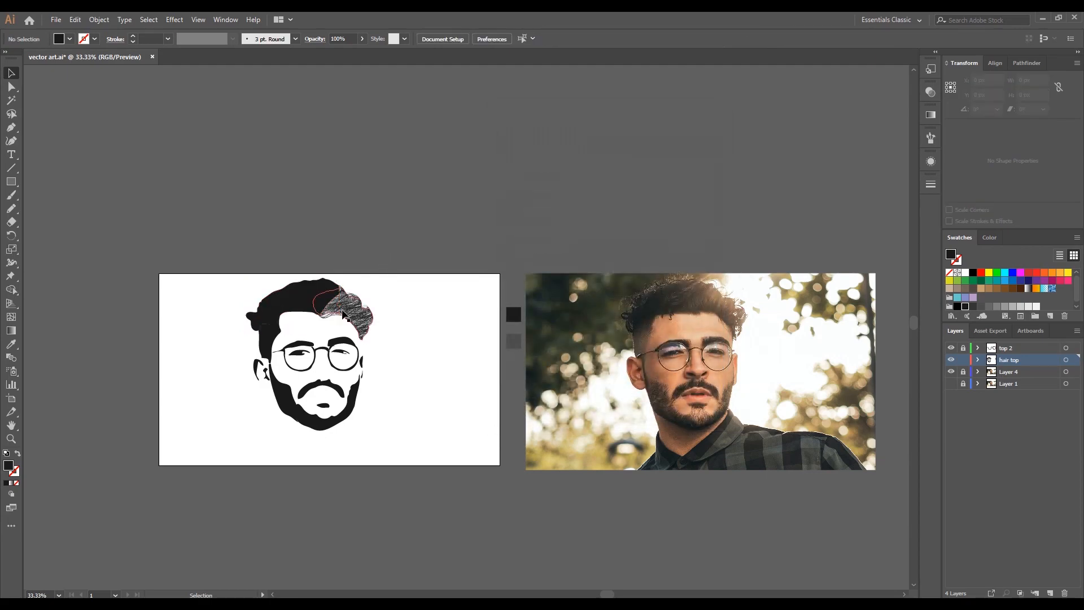
- Remove the overlap between the left and right sections of the top hair with the Shape Builder tool
left_click(321, 306)
left_click(295, 302, "shift")
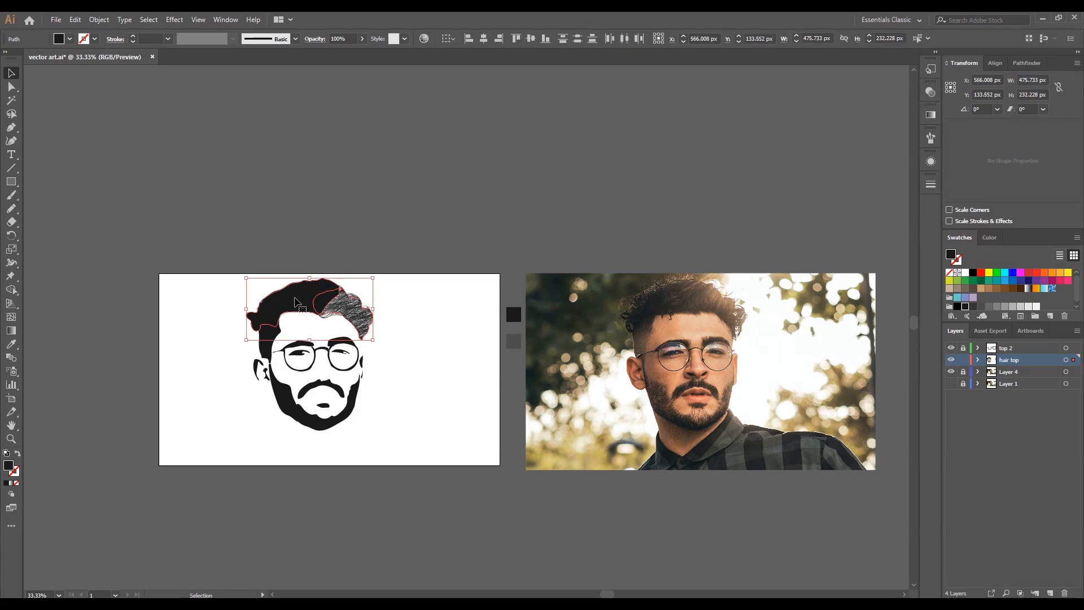
left_click(11, 289)
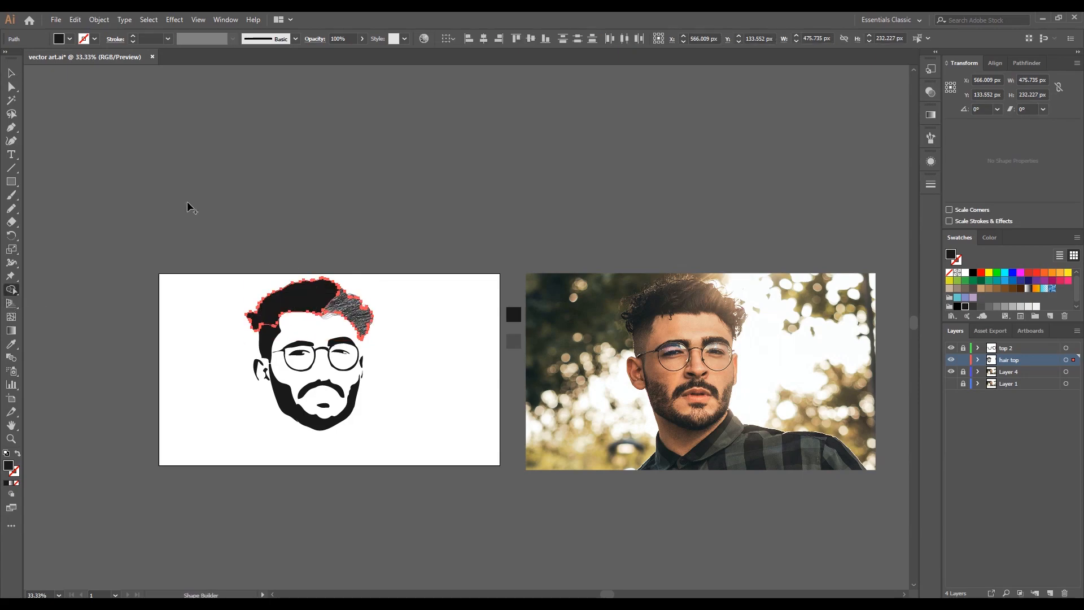
left_click(11, 73)
left_click(380, 225)
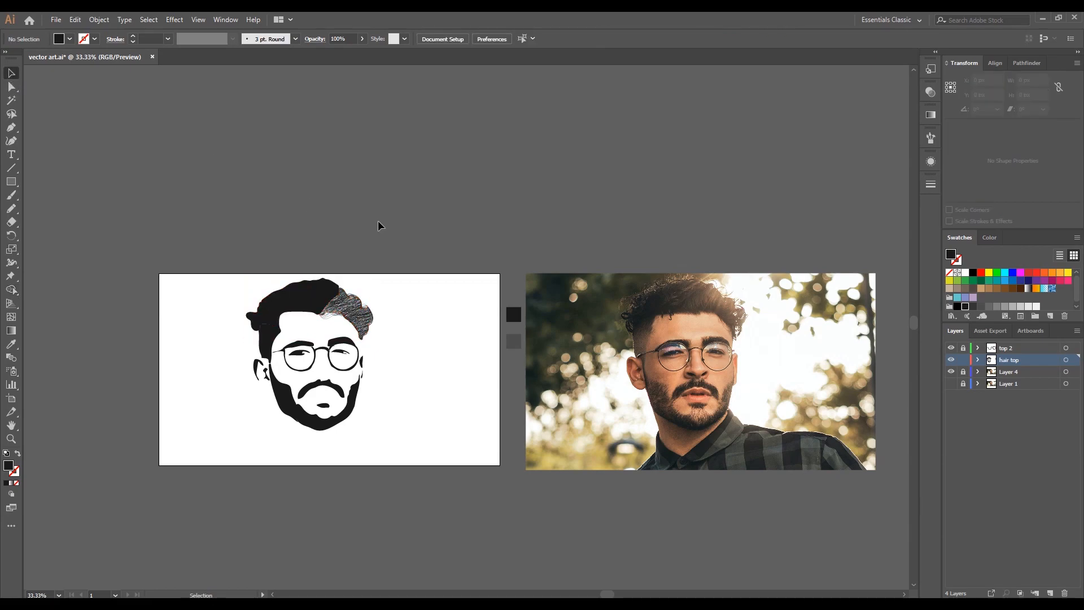
- Start a Scribble effect with the Snarl preset on the left section of the top hair
left_click(315, 295)
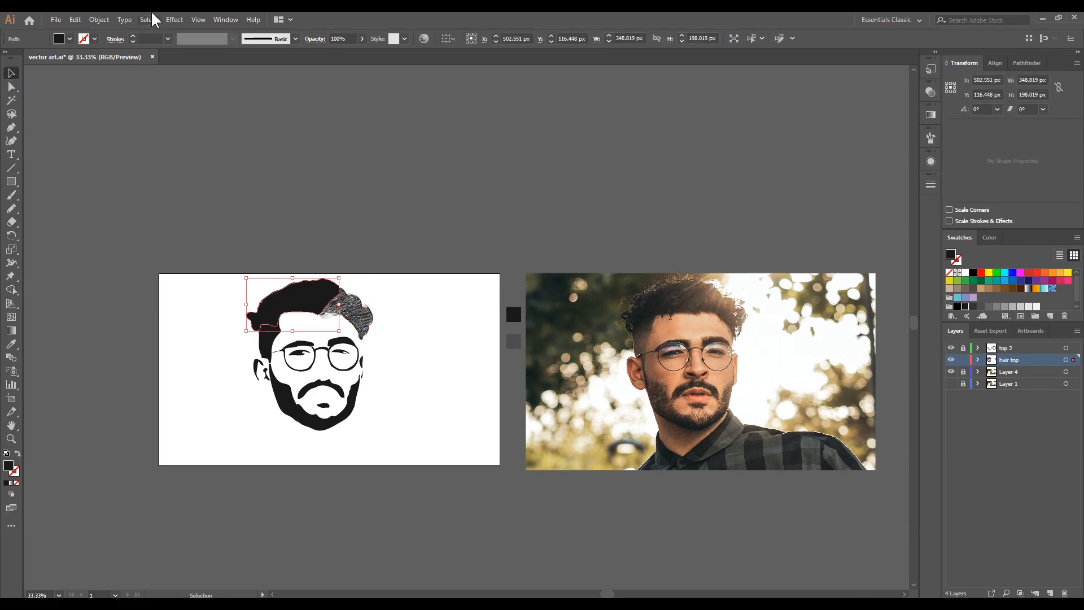
left_click(167, 20)
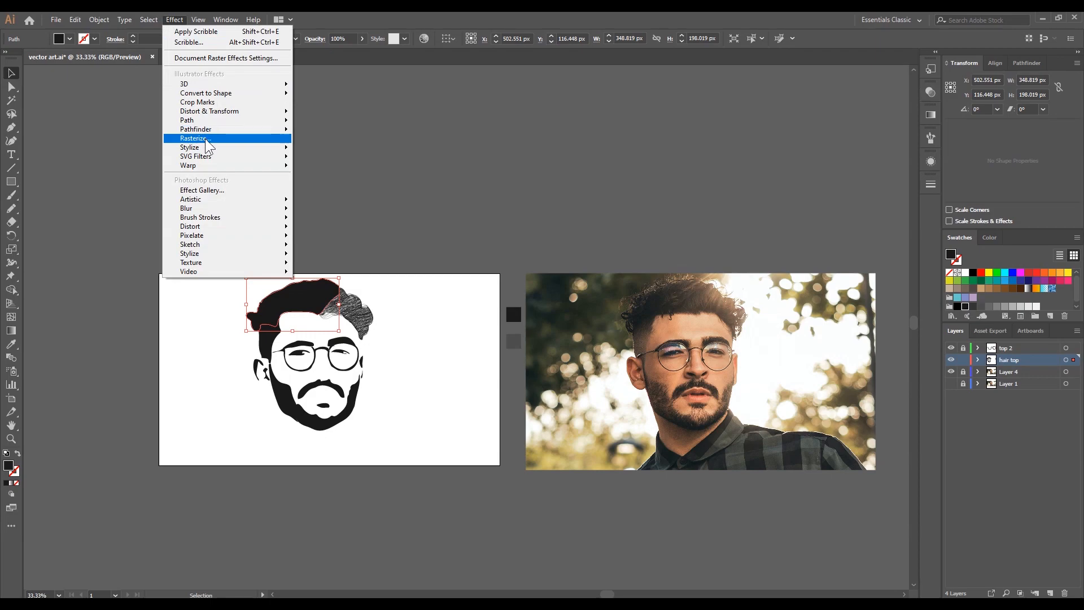
mouse_move(213, 151)
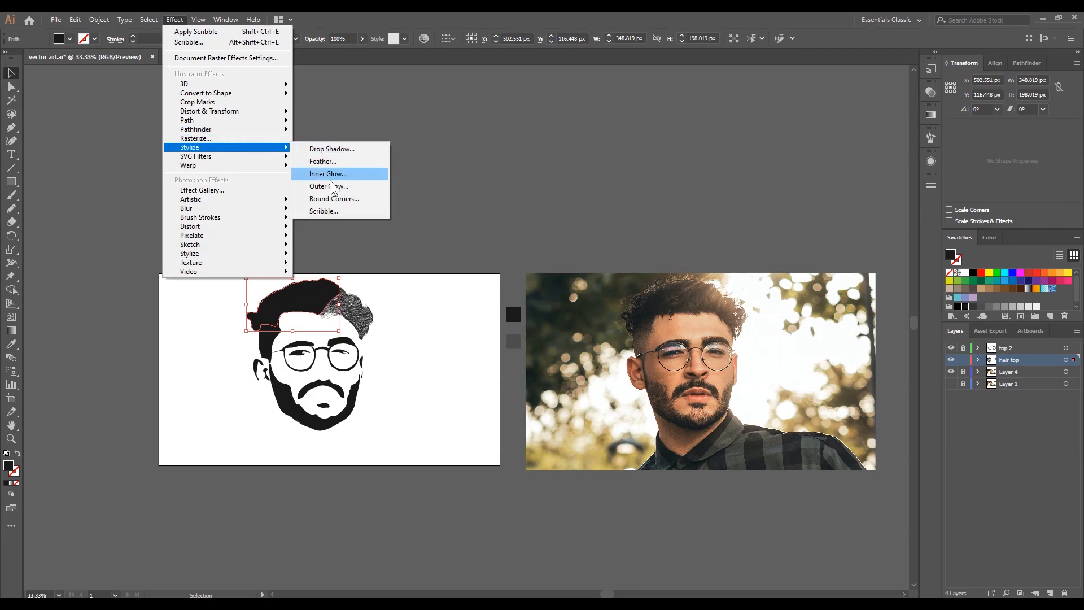
left_click(333, 215)
left_click_drag(592, 120, 662, 107)
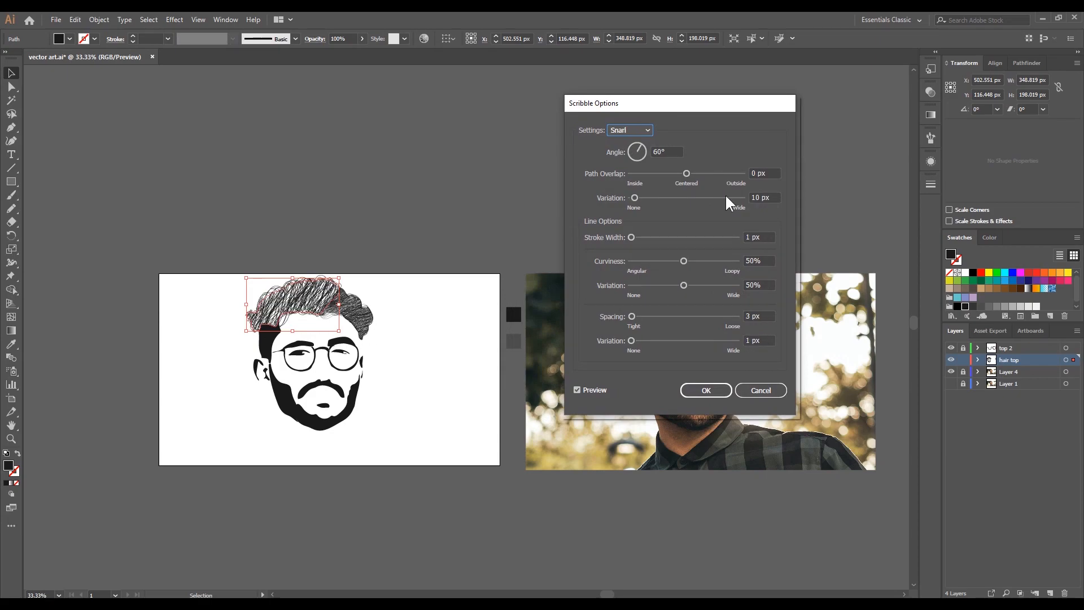
left_click_drag(762, 237, 737, 236)
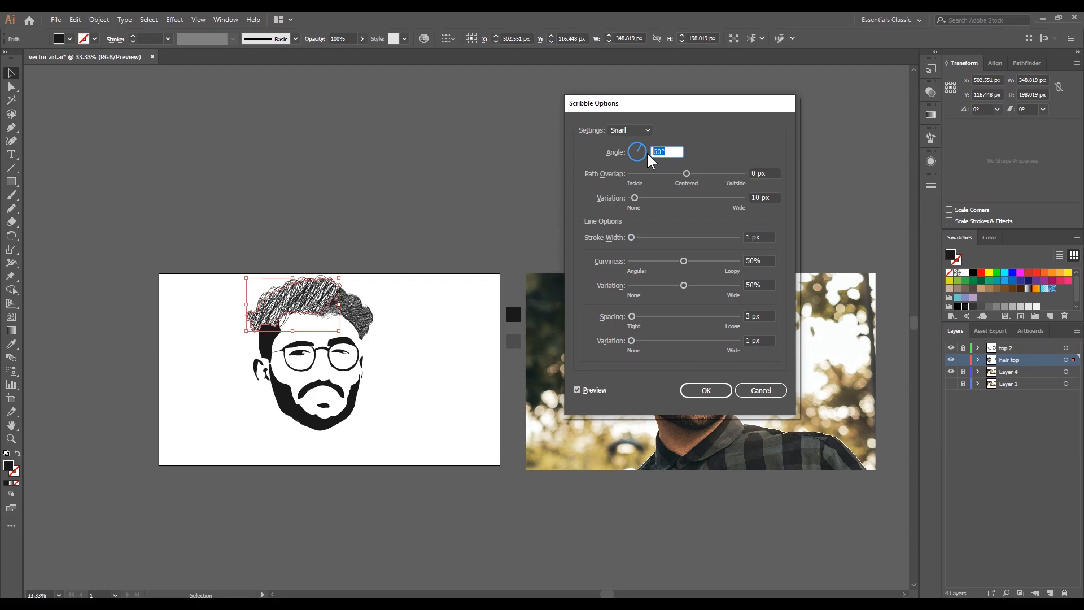
- Set the angle of the left top-hair section's scribble to 166°
key("Up")
key("Up")
key("Up")
key("Up")
key("Up")
key("Up")
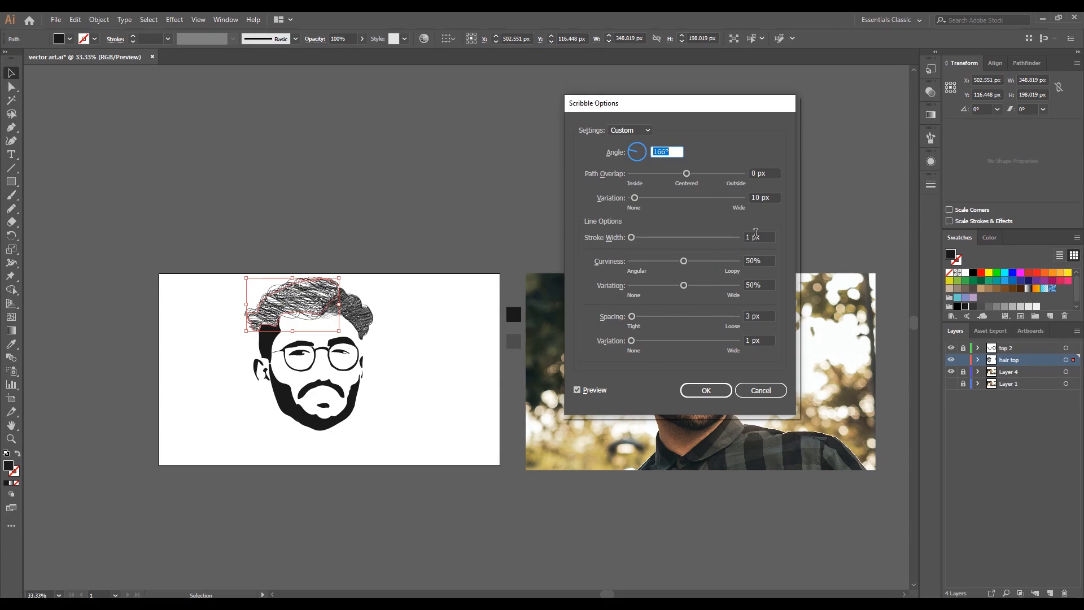
- Try smaller and larger spacing variations for the scribble and set the variation to 1.5 px
key("ctrl+Down")
key("ctrl+Down")
key("ctrl+Down")
key("ctrl+Down")
key("ctrl+Down")
key("ctrl+Down")
key("ctrl+Down")
key("ctrl+Down")
key("ctrl+Down")
key("ctrl+Down")
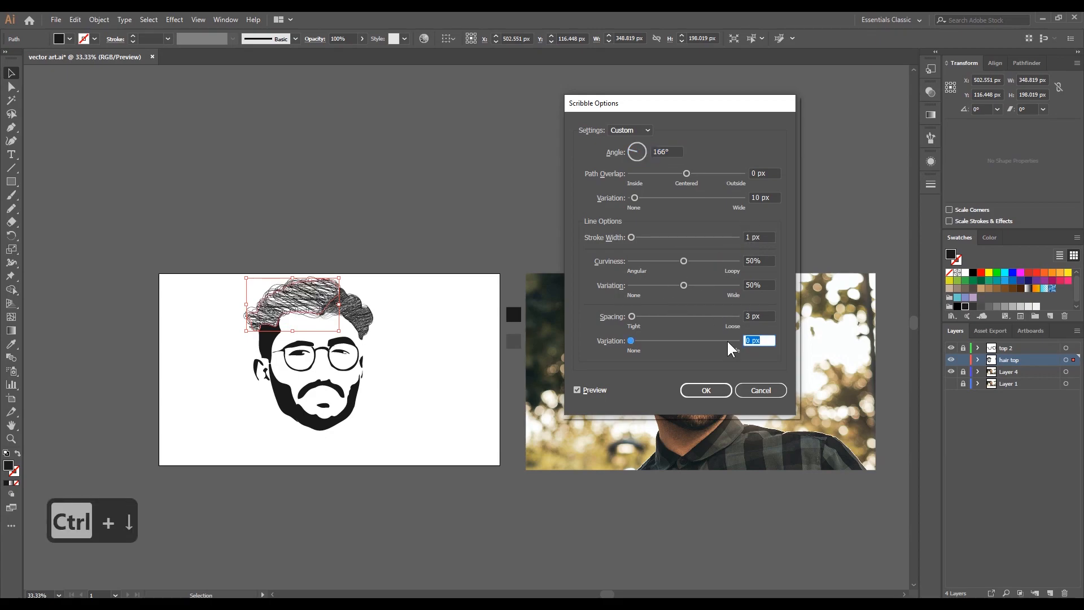
key("ctrl+Up")
key("ctrl+Up")
key("ctrl+Up")
key("ctrl+Up")
key("ctrl+Up")
key("ctrl+Up")
key("ctrl+Up")
key("ctrl+Up")
key("ctrl+Up")
key("ctrl+Up")
key("ctrl+Up")
key("ctrl+Up")
key("ctrl+Up")
key("ctrl+Up")
key("ctrl+Up")
key("ctrl+Up")
key("ctrl+Up")
key("ctrl+Up")
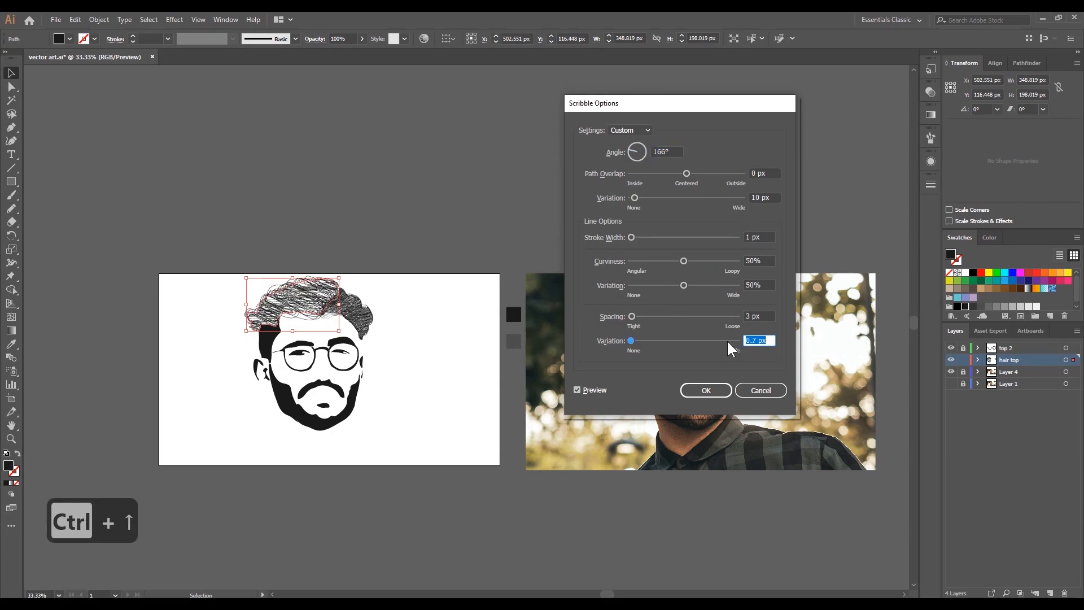
key("ctrl+Up")
key("ctrl+Up")
key("ctrl+Up")
key("ctrl+Up")
key("ctrl+Up")
key("ctrl+Up")
key("ctrl+Up")
key("ctrl+Up")
key("ctrl+Up")
key("ctrl+Up")
key("ctrl+Up")
key("ctrl+Up")
key("ctrl+Up")
key("ctrl+Up")
key("ctrl+Up")
key("ctrl+Up")
key("ctrl+Up")
key("ctrl+Up")
key("ctrl+Up")
key("ctrl+Up")
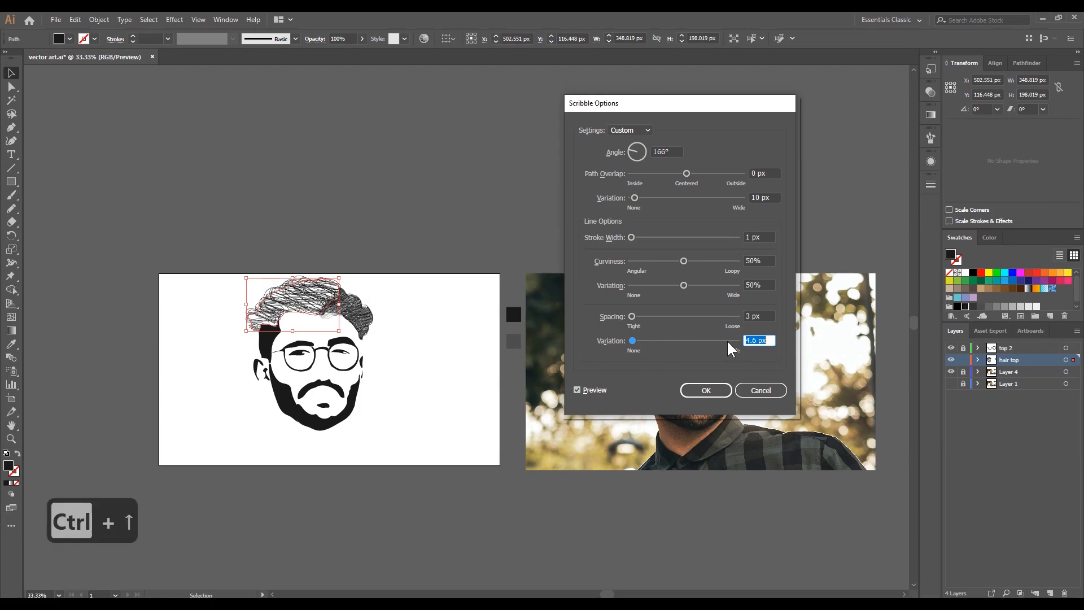
key("ctrl+Down")
key("ctrl+Down")
key("ctrl+Down")
key("ctrl+Down")
key("ctrl+Down")
key("ctrl+Down")
key("ctrl+Down")
key("ctrl+Down")
key("ctrl+Down")
key("ctrl+Down")
key("ctrl+Down")
key("ctrl+Down")
key("ctrl+Down")
key("ctrl+Down")
key("ctrl+Down")
key("ctrl+Down")
key("ctrl+Down")
key("ctrl+Down")
key("ctrl+Down")
key("ctrl+Down")
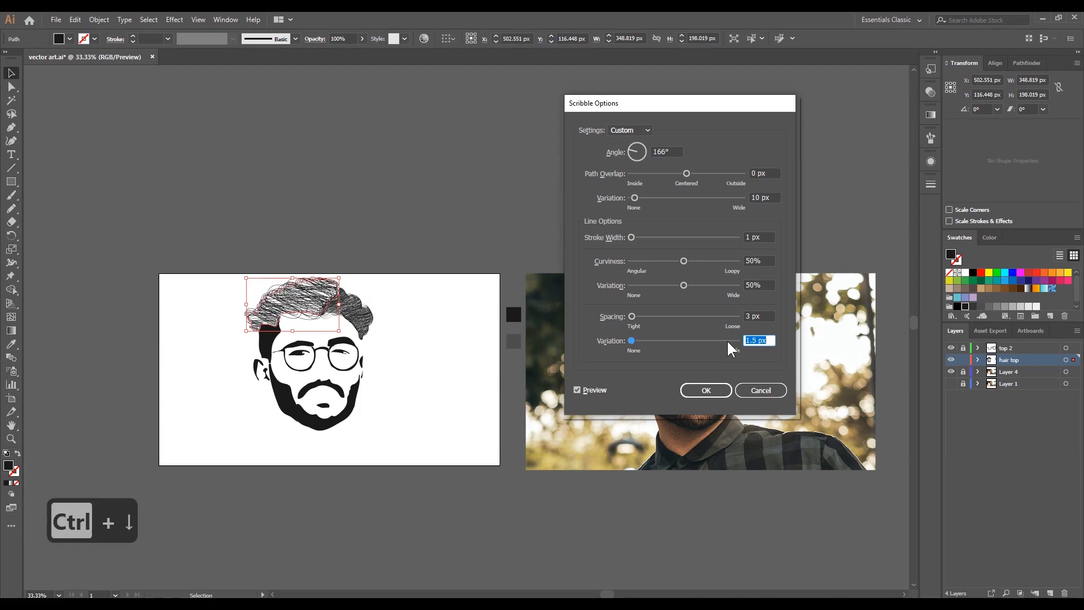
- Set the scribble's spacing to 1 px and its spacing variation to 2 px
left_click(761, 315)
type("1")
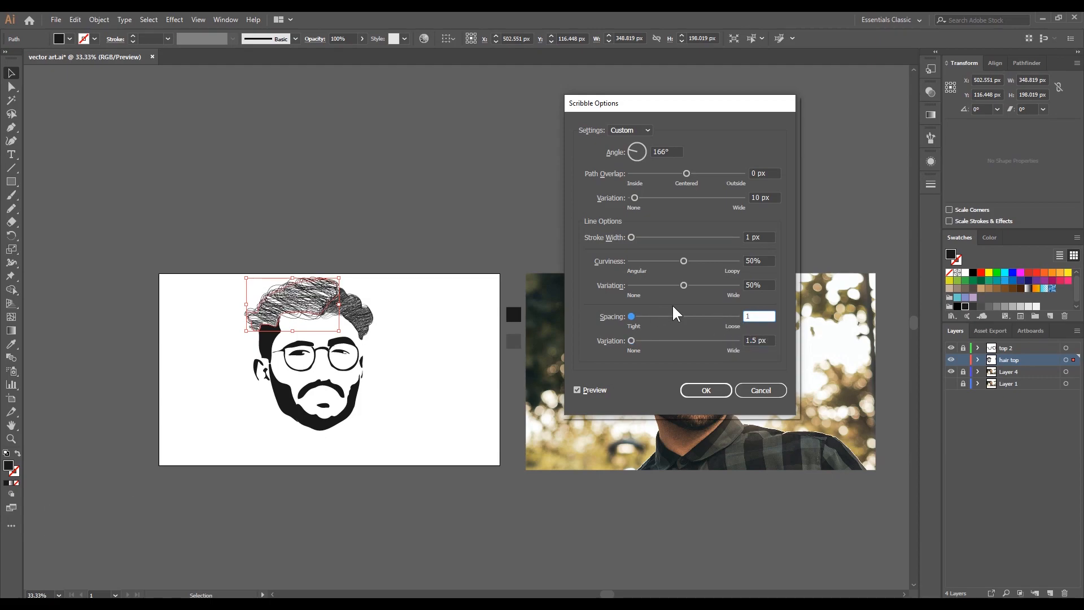
left_click(762, 284)
left_click_drag(767, 341, 733, 341)
key("ctrl+Up")
key("ctrl+Up")
key("ctrl+Up")
key("ctrl+Up")
key("ctrl+Up")
- Set the scribble's stroke width to 0.8 px and apply the effect to the left section of the top hair
left_click_drag(766, 237, 743, 238)
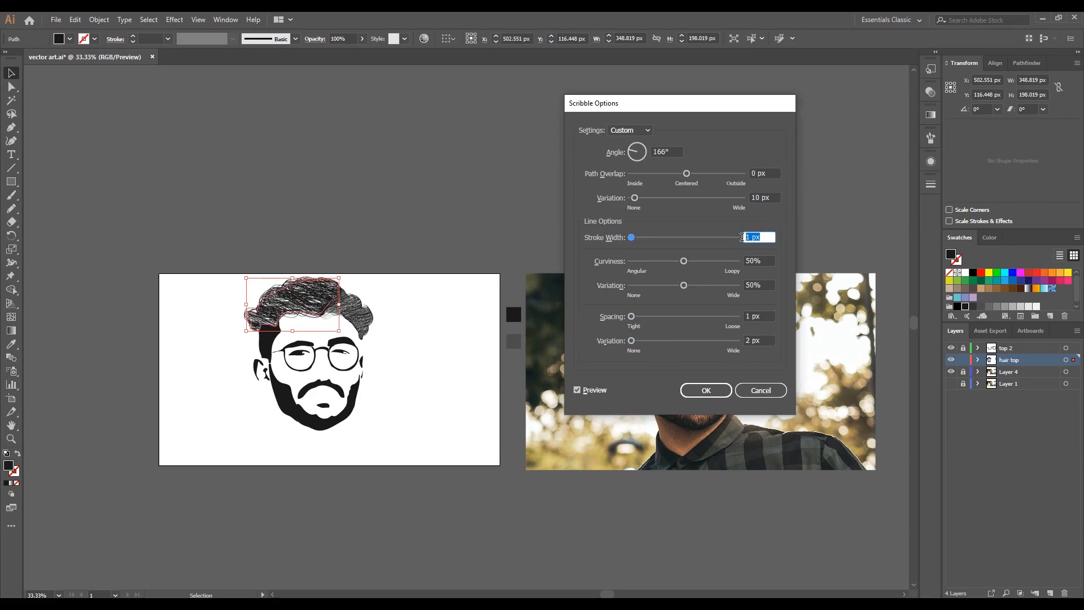
key("ctrl+Down")
key("ctrl+Down")
key("ctrl+Down")
key("ctrl+Up")
key("ctrl+Down")
key("ctrl+Up")
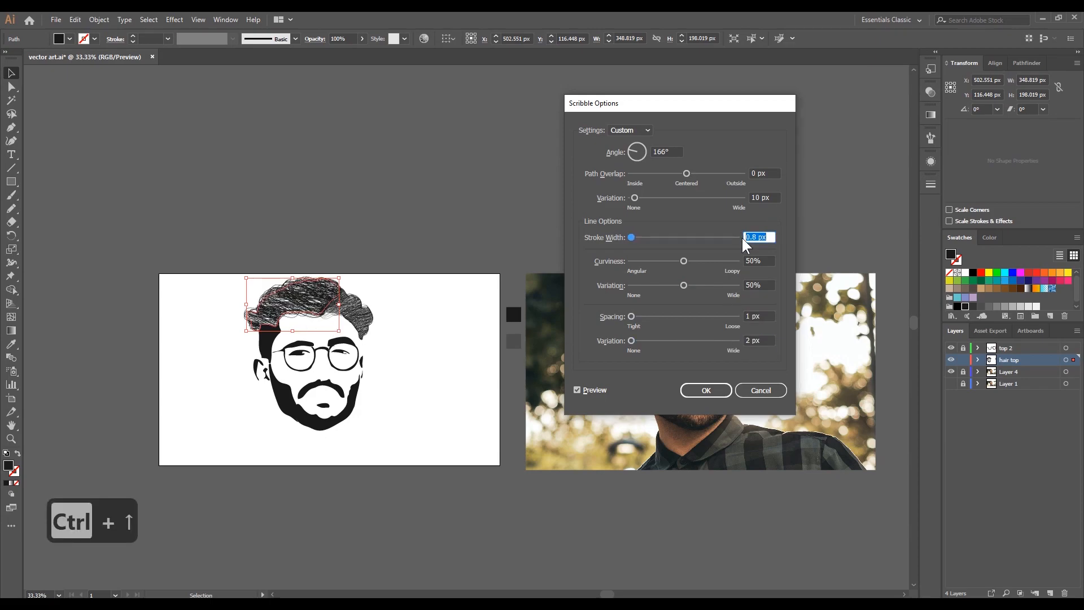
key("ctrl+Down")
key("ctrl+Up")
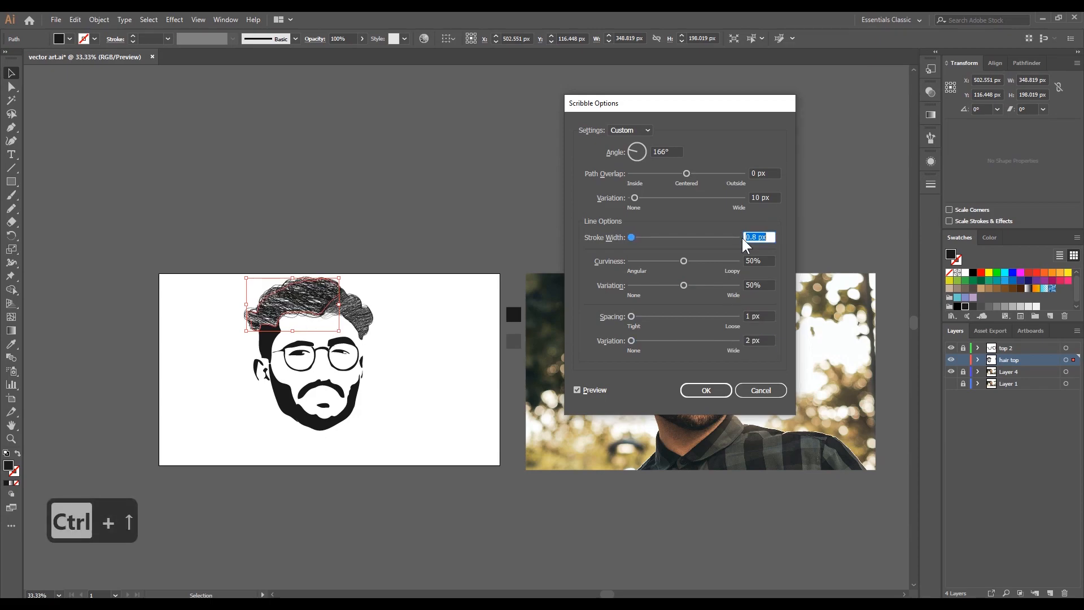
left_click(707, 390)
- Start a Scribble effect on the side hair above the left ear, with a 93° angle and 0.1 px stroke width
left_click(285, 314)
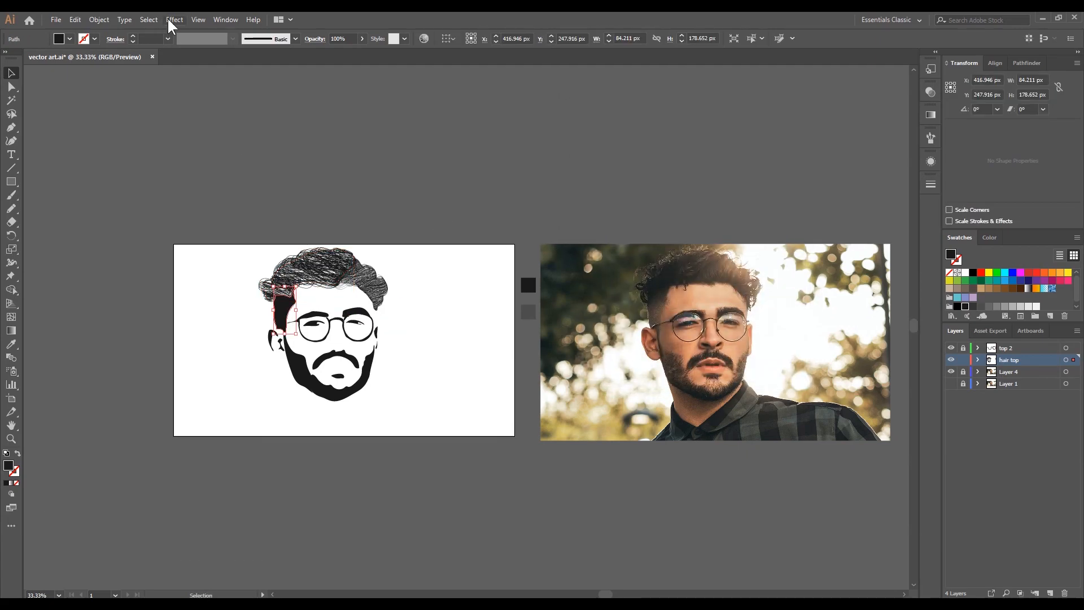
left_click(169, 25)
left_click(191, 44)
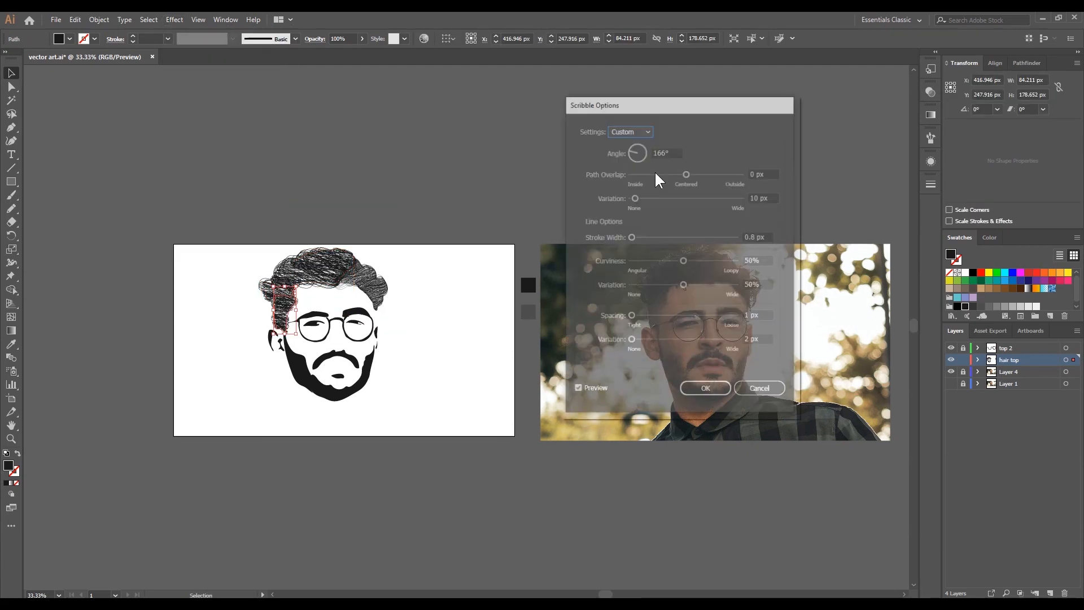
key("Up")
key("Up")
key("Up")
key("Up")
key("Up")
key("Up")
key("Up")
key("Up")
key("Up")
key("Down")
key("Down")
key("Down")
key("Down")
key("Down")
key("Down")
- Set the side hair scribble's spacing variation to 0.4 px and path overlap variation to 1 px, and apply the effect
left_click_drag(690, 328, 658, 326)
key("ctrl+Down")
key("ctrl+Down")
key("ctrl+Down")
key("ctrl+Down")
key("ctrl+Down")
key("ctrl+Down")
key("ctrl+Down")
key("ctrl+Down")
key("ctrl+Down")
key("ctrl+Down")
key("ctrl+Down")
key("ctrl+Down")
key("ctrl+Down")
key("ctrl+Down")
key("ctrl+Down")
key("ctrl+Down")
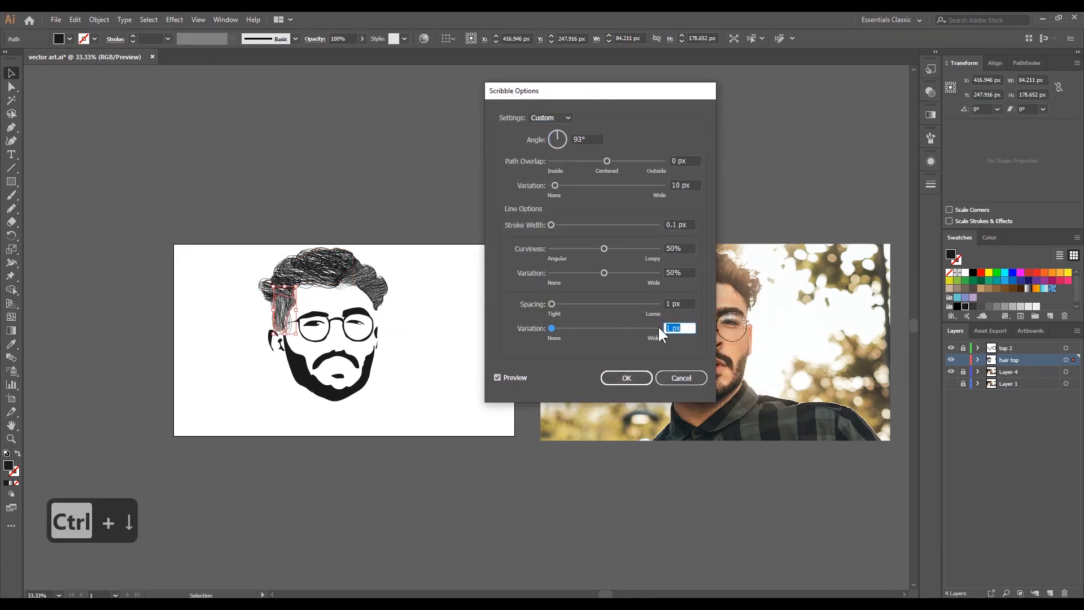
left_click_drag(697, 186, 653, 186)
key("Down")
key("Down")
key("Down")
key("Down")
key("Down")
key("Down")
key("Down")
key("Down")
key("Down")
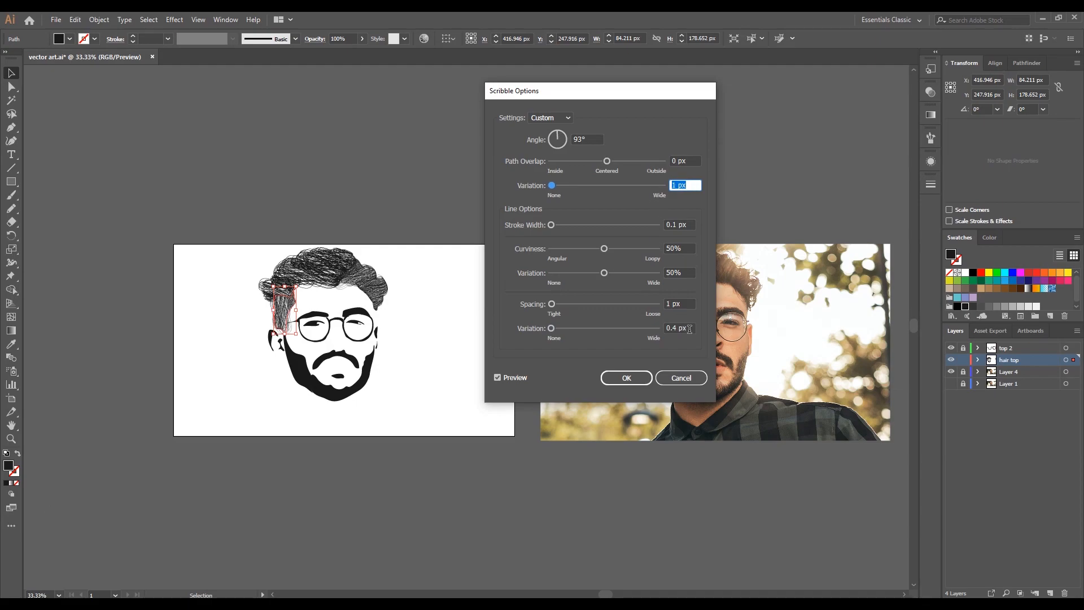
left_click(625, 377)
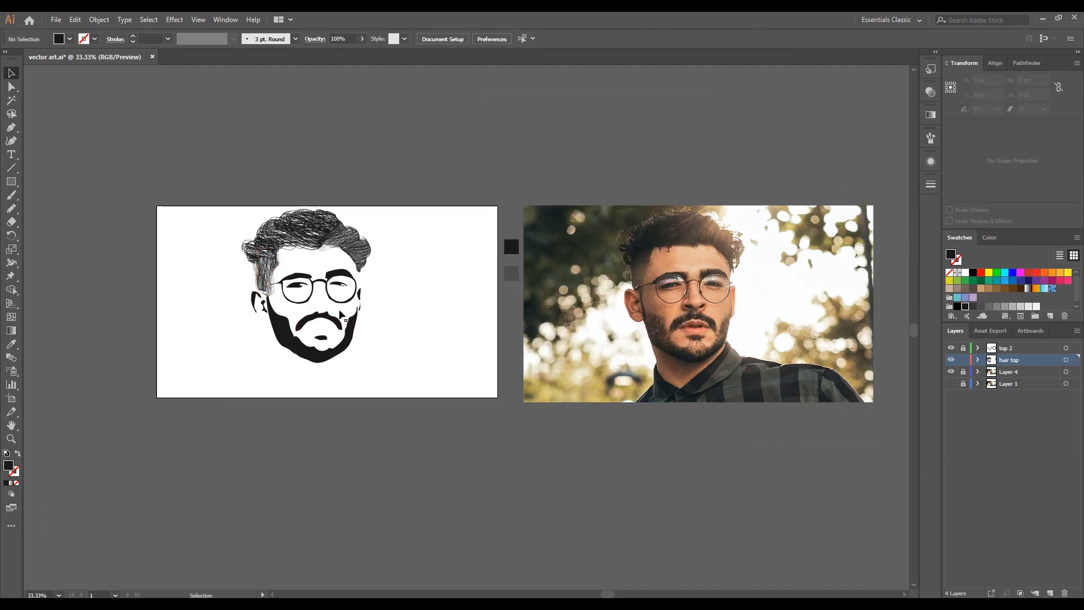
- Start a Scribble effect on the moustache and set its spacing variation to 0 px
left_click(370, 326)
left_click(174, 19)
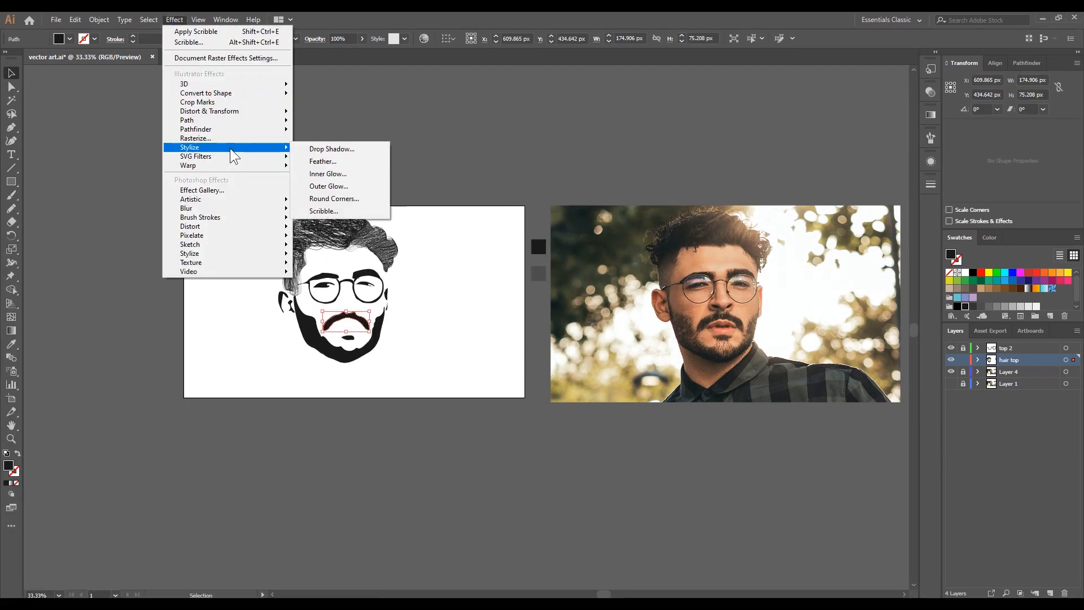
left_click(333, 200)
left_click(688, 330)
key("ctrl+Up")
key("ctrl+Up")
key("ctrl+Up")
key("ctrl+Up")
key("ctrl+Up")
key("ctrl+Up")
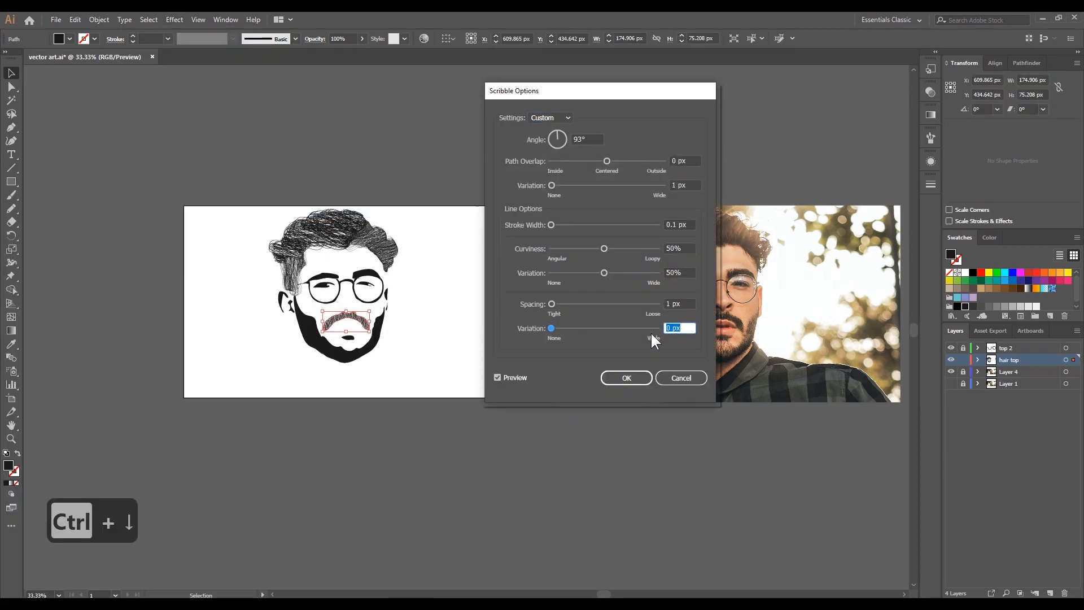
- Increase the moustache scribble's stroke width and apply the effect
left_click(665, 225)
key("ctrl+Up")
key("ctrl+Up")
key("ctrl+Up")
key("ctrl+Up")
key("ctrl+Up")
key("ctrl+Up")
left_click(624, 376)
key("ctrl+Up")
left_click(627, 377)
- Readjust the moustache's Scribble effect, setting its stroke width to 0.7 px
left_click(366, 349)
scroll(396, 391, "up", 2)
scroll(396, 390, "up", 3)
scroll(506, 381, "down", 3)
left_click_drag(513, 373, 465, 365)
left_click(421, 351)
left_click(174, 20)
left_click(317, 198)
left_click(601, 341)
left_click_drag(690, 224, 649, 226)
key("alt+Down")
key("ctrl+Up")
- Set the moustache scribble's spacing variation to 0.8 px and apply the effect
key("ctrl+Up")
key("ctrl+Up")
key("ctrl+Up")
key("ctrl+Up")
key("ctrl+Up")
key("ctrl+Up")
key("ctrl+Up")
left_click_drag(689, 328, 658, 326)
key("ctrl+Up")
key("ctrl+Up")
left_click(627, 378)
- Apply a Scribble effect to the small lip shape with the same settings as the moustache
scroll(411, 419, "up", 2)
key("super")
key("super")
scroll(408, 418, "up", 4)
left_click(410, 366)
scroll(411, 366, "down", 4)
key("j")
scroll(411, 366, "up", 1)
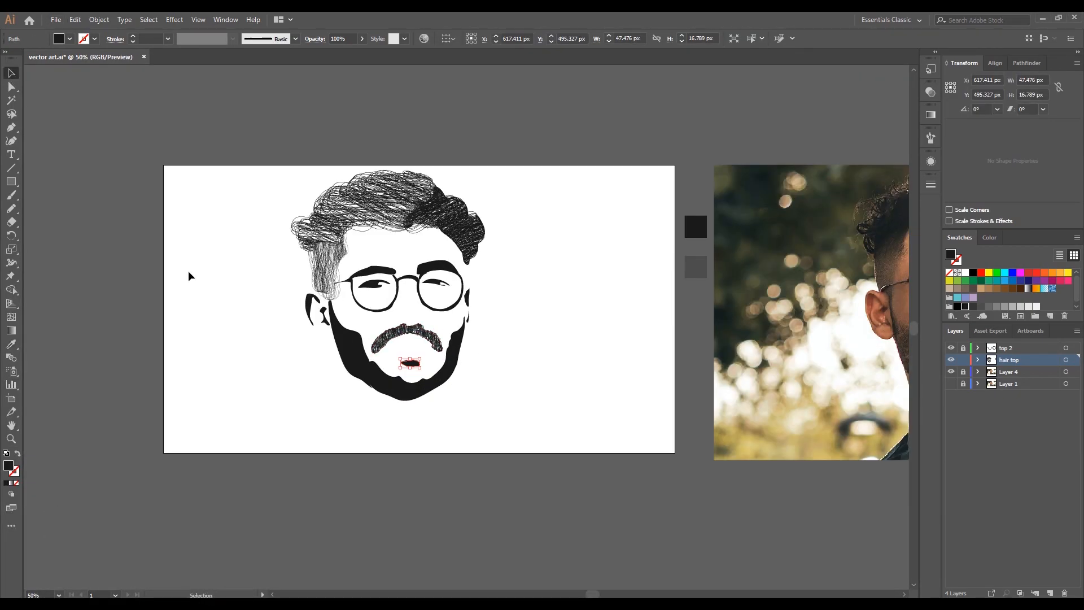
left_click(175, 20)
left_click(322, 210)
left_click(626, 377)
- Start a Scribble effect on the chin section of the beard and set its spacing variation to 0.7 px
left_click(402, 391)
left_click(174, 20)
left_click(322, 210)
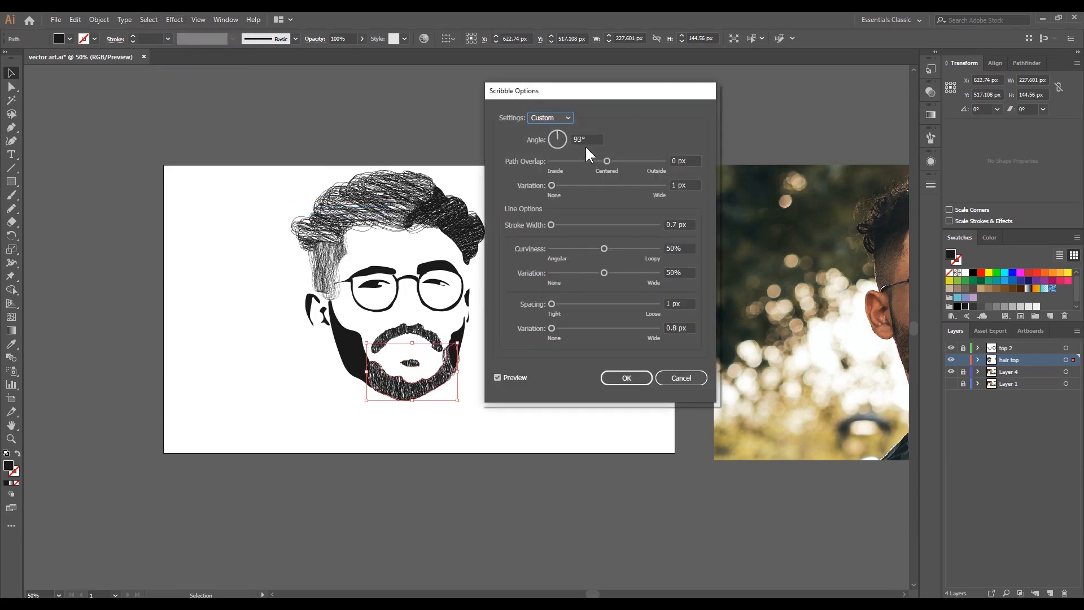
left_click_drag(691, 328, 655, 327)
key("alt+Up")
key("alt+Up")
key("ctrl+Down")
key("ctrl+Down")
key("ctrl+Down")
key("ctrl+Down")
key("ctrl+Down")
key("ctrl+Down")
key("ctrl+Down")
key("ctrl+Down")
key("ctrl+Down")
key("ctrl+Down")
key("ctrl+Down")
key("ctrl+Down")
key("ctrl+Down")
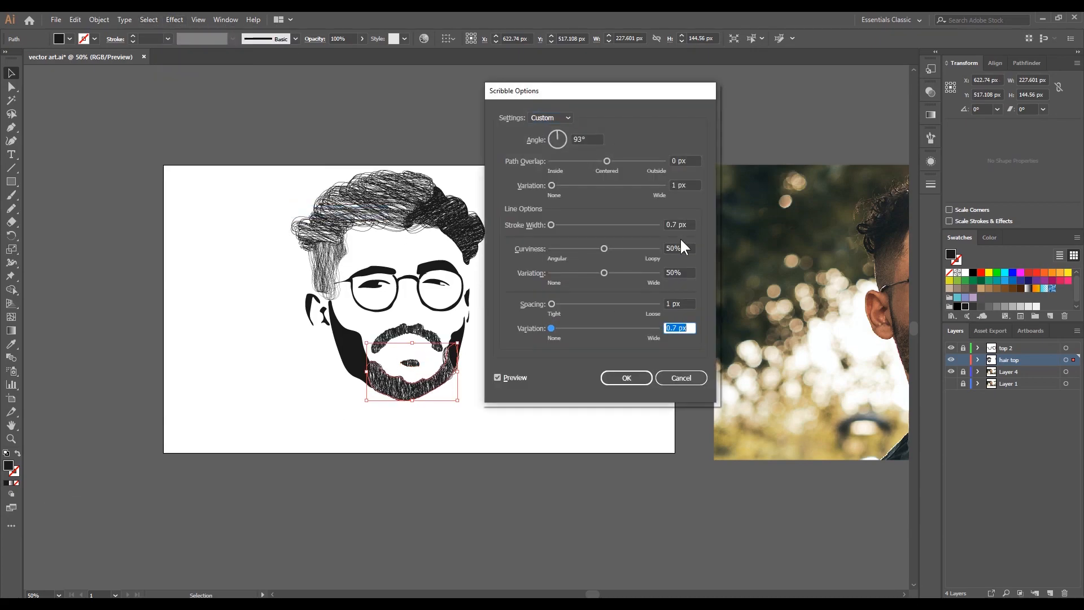
- Set the chin scribble's stroke width to 0.9 px and its angle to 94.5°, and apply the effect
left_click_drag(693, 224, 656, 224)
key("ctrl+Up")
key("ctrl+Up")
key("ctrl+Up")
key("ctrl+Down")
left_click_drag(599, 140, 542, 141)
key("ctrl+Up")
key("ctrl+Up")
key("ctrl+Up")
key("ctrl+Up")
key("ctrl+Up")
key("ctrl+Up")
key("ctrl+Up")
key("ctrl+Up")
key("ctrl+Up")
key("ctrl+Up")
key("ctrl+Up")
key("ctrl+Up")
key("ctrl+Up")
key("ctrl+Up")
key("ctrl+Up")
key("ctrl+Up")
key("ctrl+Up")
key("ctrl+Up")
key("ctrl+Up")
key("ctrl+Up")
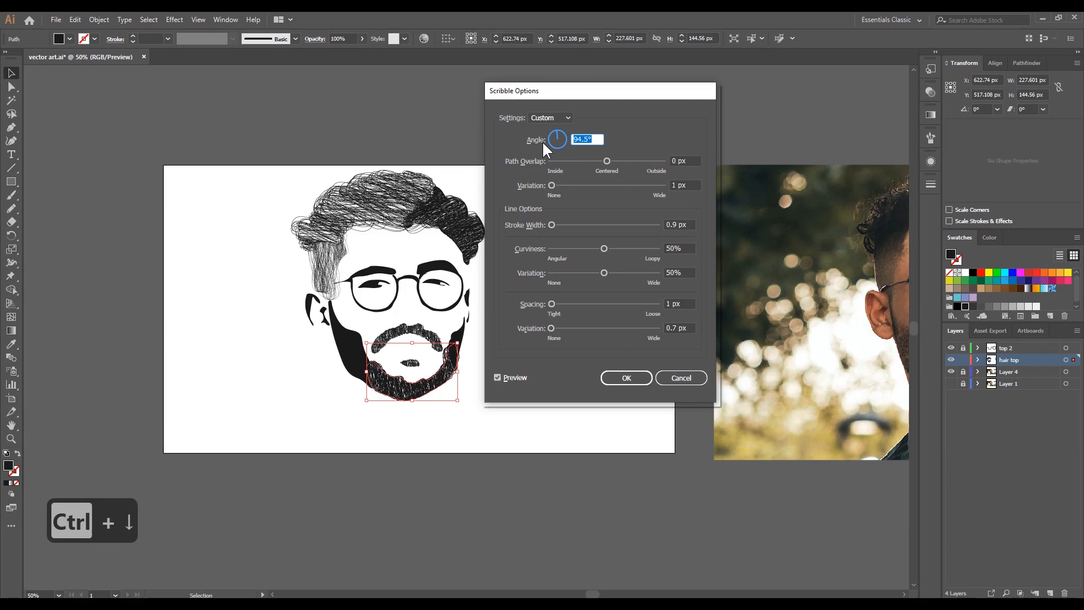
key("Return")
- Apply a Scribble effect to the left side of the beard with reduced spacing variation and a 90° angle
left_click(347, 345)
left_click(175, 20)
left_click(322, 210)
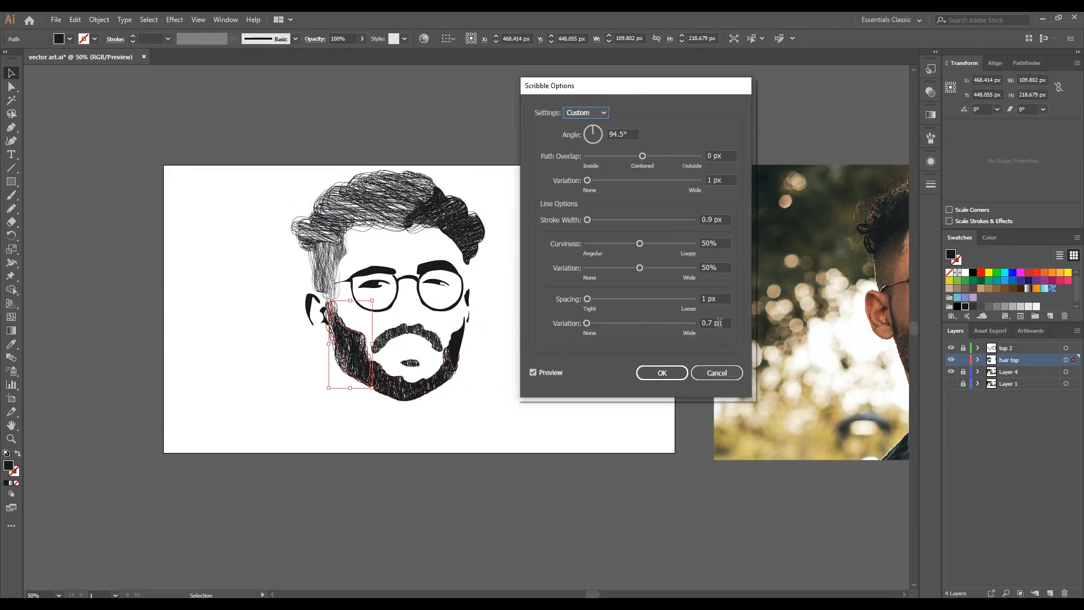
left_click_drag(701, 323, 756, 334)
key("ctrl+Down")
key("ctrl+Down")
key("ctrl+Down")
key("ctrl+Down")
key("ctrl+Down")
key("ctrl+Down")
key("ctrl+Down")
left_click_drag(628, 135, 598, 134)
key("ctrl+Down")
key("ctrl+Down")
key("ctrl+Down")
key("ctrl+Down")
key("ctrl+Down")
key("ctrl+Down")
key("ctrl+Down")
key("ctrl+Down")
key("Return")
- Start a Scribble effect on the right side of the beard with a 0.6 px stroke width
left_click(461, 342)
left_click(174, 19)
mouse_move(190, 148)
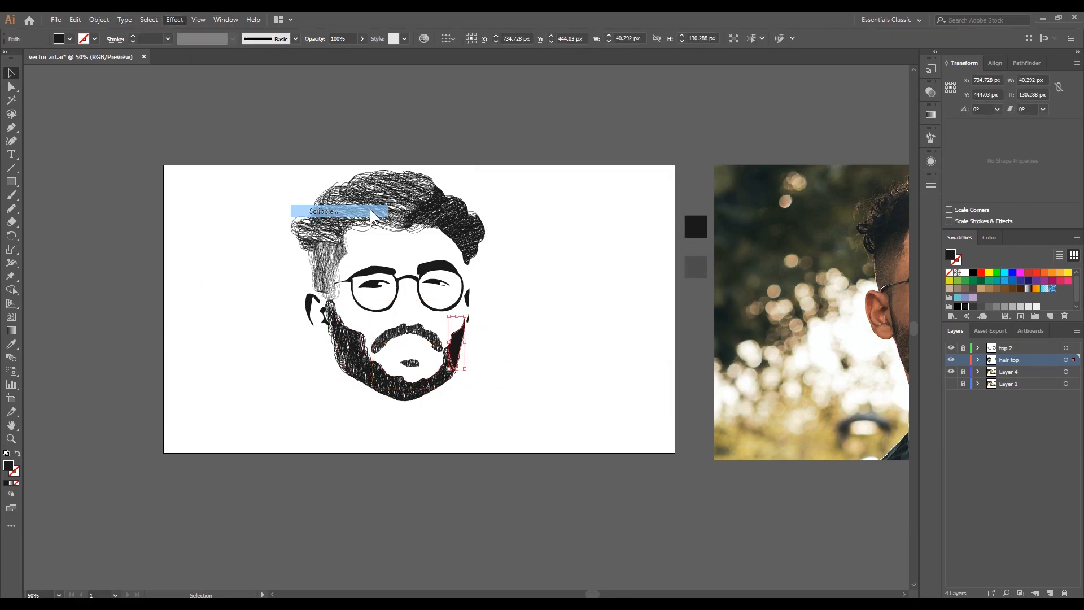
left_click(323, 211)
left_click_drag(724, 220, 690, 220)
key("ctrl+Down")
key("ctrl+Down")
key("ctrl+Down")
- Set the right beard scribble's spacing variation to 1.8 px and apply the effect
left_click_drag(722, 324, 684, 326)
key("ctrl+Up")
key("ctrl+Up")
key("ctrl+Up")
key("ctrl+Up")
key("ctrl+Up")
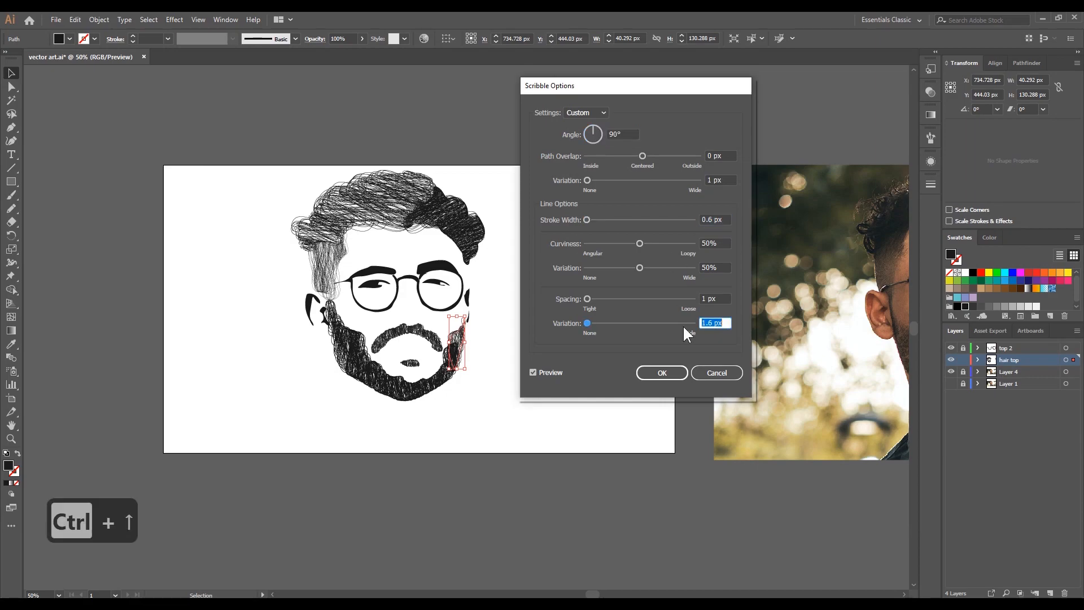
left_click(662, 373)
left_click(570, 350)
- Start a Scribble effect on the right eyebrow with a 180° angle
scroll(413, 307, "up", 2)
left_click_drag(414, 307, 487, 297)
left_click(511, 279)
left_click(174, 19)
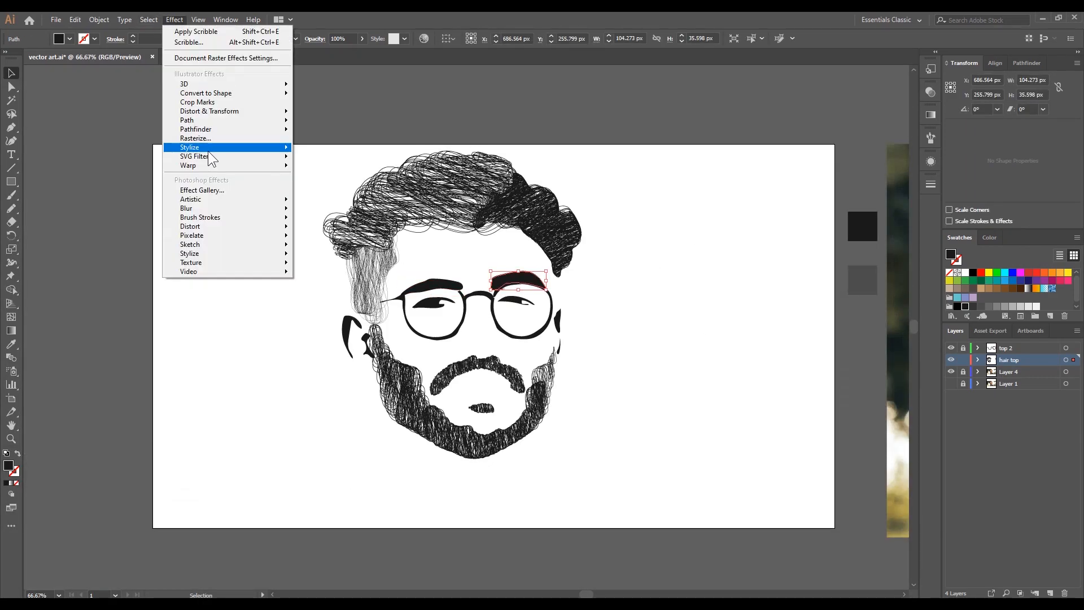
mouse_move(211, 148)
left_click(323, 211)
type("180")
left_click(772, 373)
left_click(174, 19)
left_click(324, 212)
left_click(575, 332)
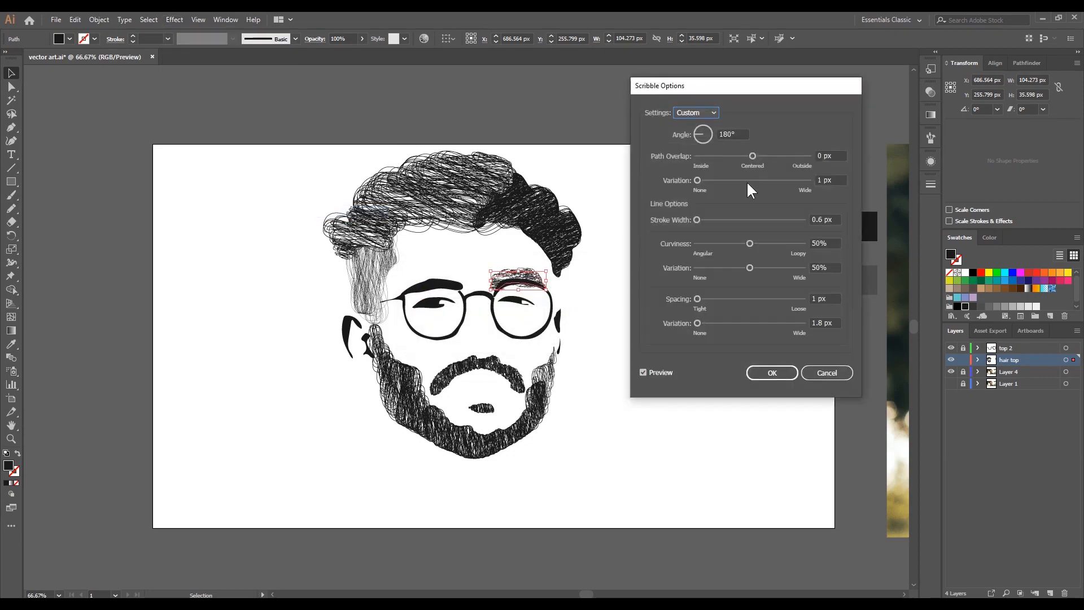
- Set the right eyebrow scribble's spacing variation to 5.4 px and stroke width to 0.8 px, and apply the effect
left_click_drag(834, 321, 798, 325)
key("ctrl+Down")
key("ctrl+Up")
key("ctrl+Up")
key("ctrl+Up")
key("ctrl+Up")
key("ctrl+Up")
key("ctrl+Up")
key("ctrl+Up")
key("ctrl+Up")
key("ctrl+Up")
key("ctrl+Up")
key("ctrl+Up")
key("ctrl+Up")
key("ctrl+Up")
key("ctrl+Up")
key("ctrl+Up")
key("ctrl+Up")
key("ctrl+Up")
key("ctrl+Up")
key("ctrl+Up")
key("ctrl+Up")
left_click_drag(835, 219, 793, 218)
key("ctrl+Up")
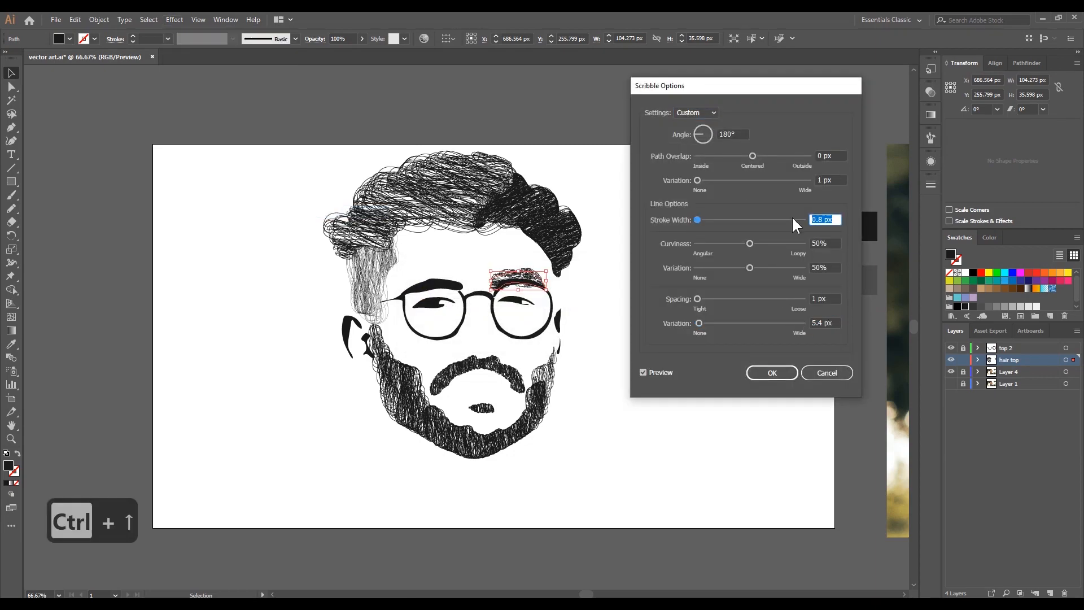
key("ctrl+Up")
left_click_drag(834, 323, 796, 332)
left_click(772, 372)
- Start a Scribble effect on the left eyebrow and set its spacing variation to 0.7 px
left_click(430, 285)
left_click(174, 20)
mouse_move(210, 148)
left_click(323, 212)
key("ctrl+Down")
- Set the left eyebrow scribble's stroke width to 0.7 px and path overlap variation to 0.1 px, and apply the effect
key("ctrl+Down")
key("ctrl+Down")
key("ctrl+Down")
key("ctrl+Down")
key("ctrl+Down")
key("ctrl+Down")
key("ctrl+Down")
key("ctrl+Down")
key("ctrl+Down")
key("ctrl+Down")
key("ctrl+Down")
key("ctrl+Down")
key("ctrl+Down")
key("ctrl+Down")
key("ctrl+Down")
key("ctrl+Down")
key("ctrl+Down")
key("ctrl+Down")
key("ctrl+Down")
key("ctrl+Down")
left_click_drag(834, 219, 800, 215)
key("ctrl+Down")
key("ctrl+Up")
left_click_drag(840, 180, 804, 180)
key("ctrl+Up")
key("Down")
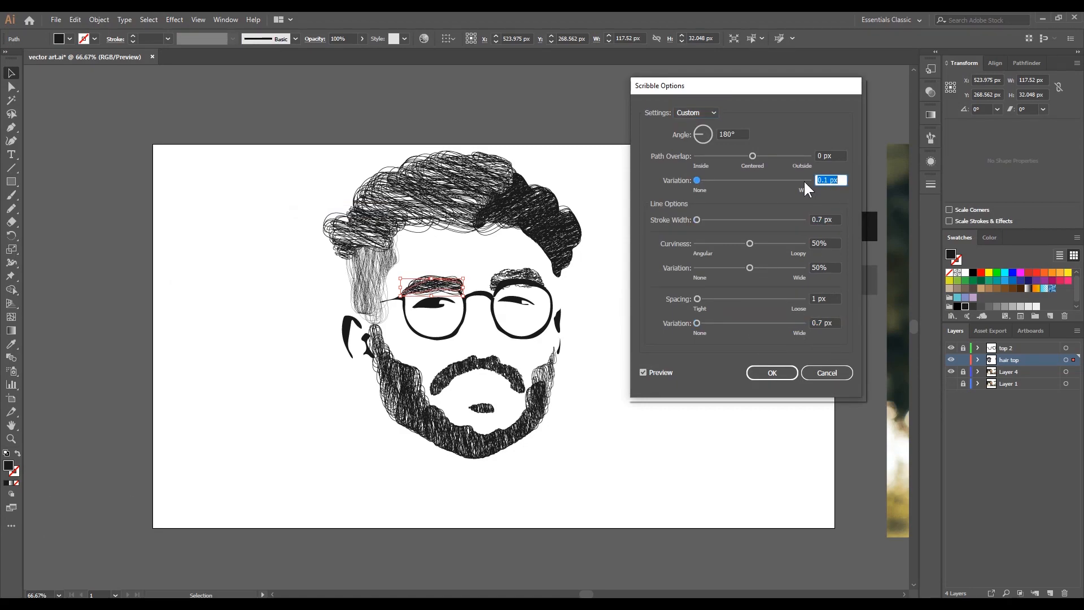
left_click(771, 372)
- Apply a Scribble effect to the left eye with a 0.8 px stroke width and 0.7 px spacing variation
left_click(430, 332)
left_click(432, 303)
left_click(174, 20)
mouse_move(211, 148)
left_click(324, 211)
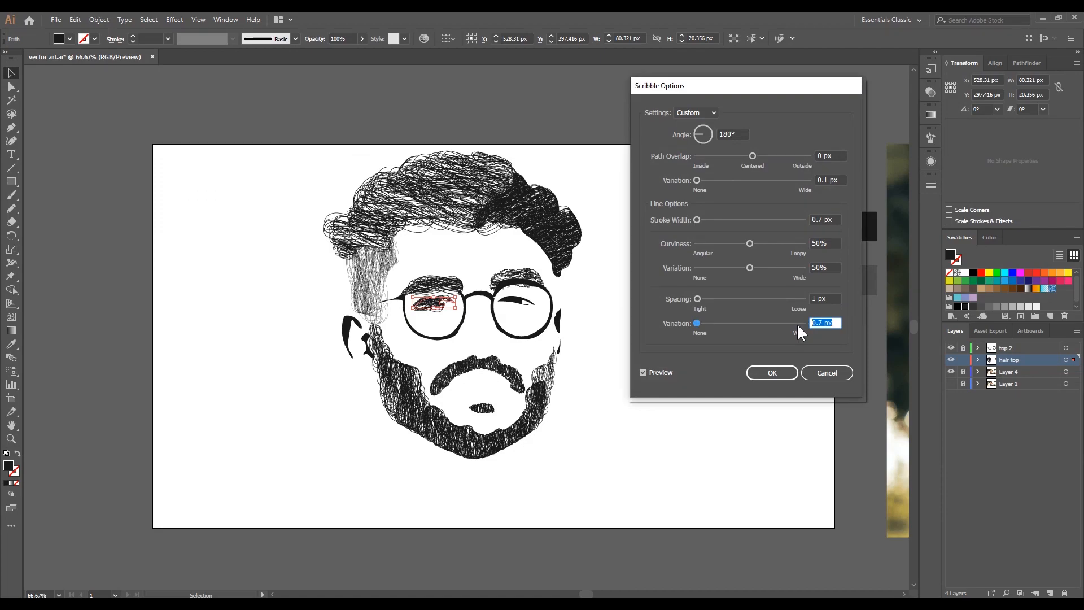
left_click_drag(836, 220, 792, 218)
key("ctrl+Down")
key("ctrl+Up")
key("ctrl+Up")
left_click(771, 373)
- Apply a Scribble effect to the right eye with a reduced spacing variation
left_click(516, 300)
left_click(175, 20)
mouse_move(210, 148)
left_click(324, 211)
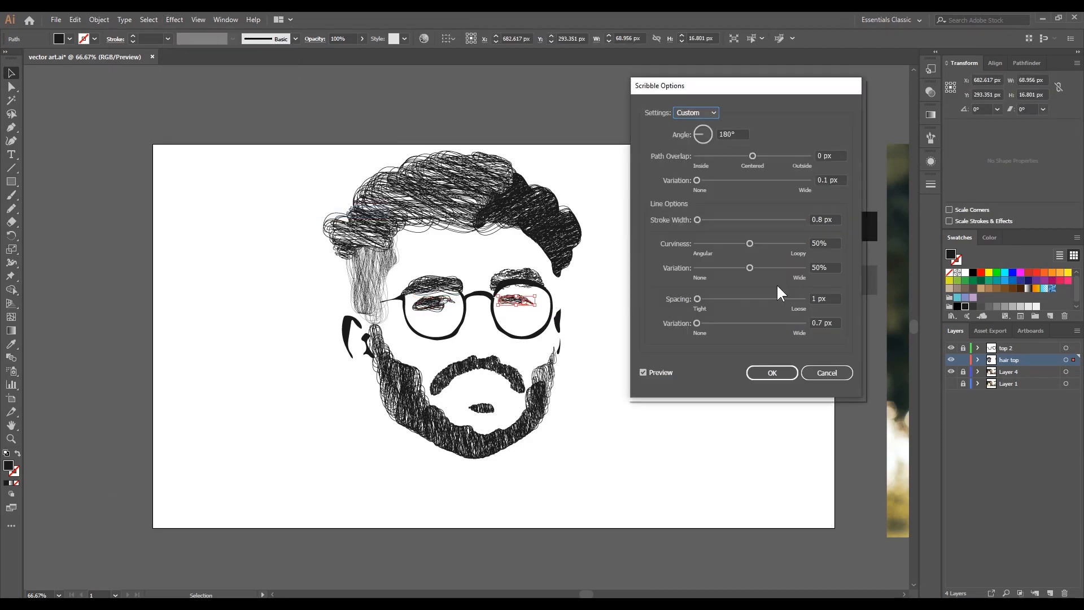
left_click_drag(835, 321, 806, 320)
key("super+Down")
key("ctrl+Down")
key("ctrl+Down")
left_click(773, 370)
left_click(627, 358)
- Apply a Scribble effect to the left ear with its spacing variation lowered further
left_click(351, 337)
left_click(174, 20)
mouse_move(210, 148)
left_click(324, 211)
left_click_drag(832, 324, 793, 325)
key("ctrl+Down")
key("ctrl+Down")
key("ctrl+Down")
key("ctrl+Down")
key("ctrl+Down")
left_click(772, 372)
- Apply a Scribble effect to the right ear with a 91° angle and 0.1 px stroke width
left_click(560, 344)
left_click(174, 20)
left_click(323, 211)
key("ctrl+Down")
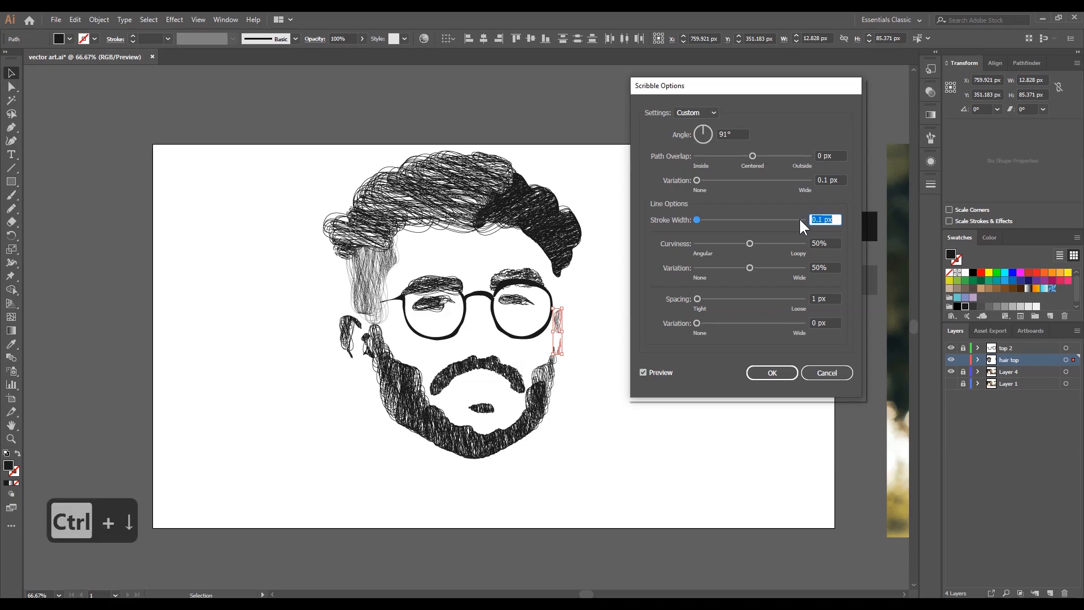
left_click(772, 373)
- Reapply a Scribble effect to the right eye with an increased option value
left_click(516, 301)
left_click(175, 20)
left_click(324, 211)
key("ctrl+Up")
left_click(774, 373)
left_click(790, 372)
- Make the photo layer visible and trace the lower lip with the Pencil, about 105 px wide and 27 px high
left_click(951, 384)
left_click(950, 383)
left_click(951, 384)
left_click(11, 208)
left_click_drag(473, 378, 490, 294)
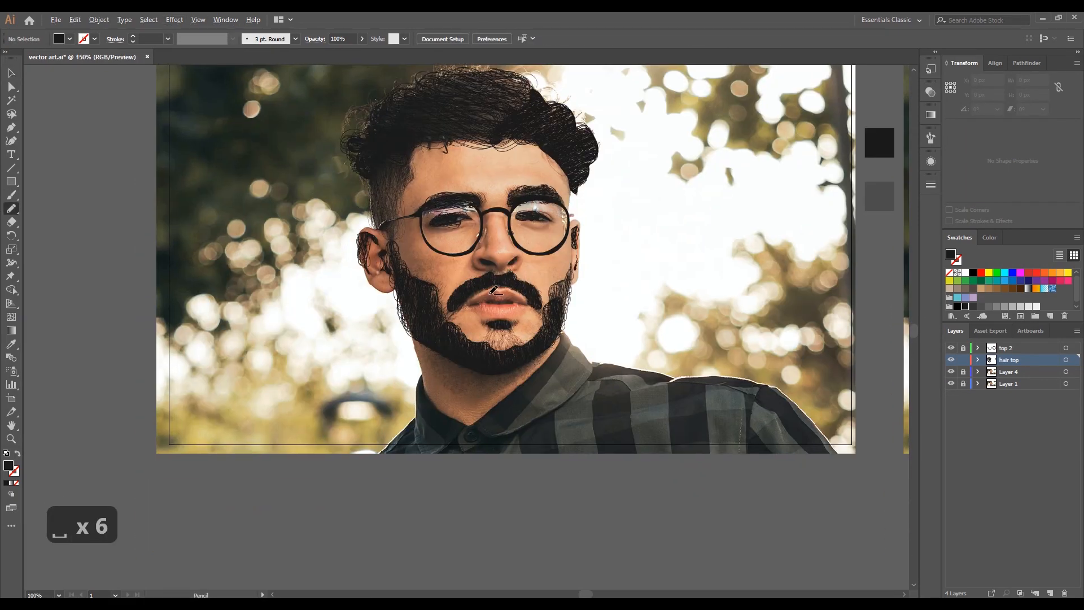
scroll(493, 290, "up", 3)
left_click_drag(375, 338, 509, 329)
left_click_drag(476, 370, 377, 338)
- Give the traced lower lip the black fill sampled from the existing artwork
scroll(455, 332, "down", 5)
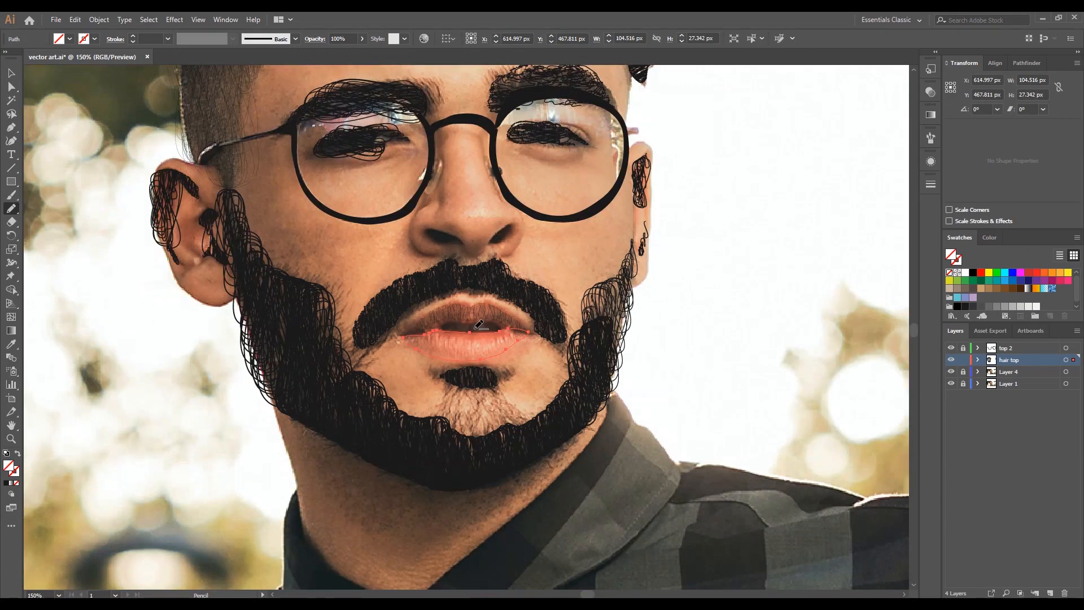
key("i")
left_click_drag(457, 333, 327, 326)
left_click(517, 250)
scroll(308, 348, "up", 4)
- Apply a Scribble effect to the lower lip with an increased stroke width, and hide the photo to check the artwork
left_click(11, 73)
left_click(173, 20)
mouse_move(271, 147)
left_click(324, 192)
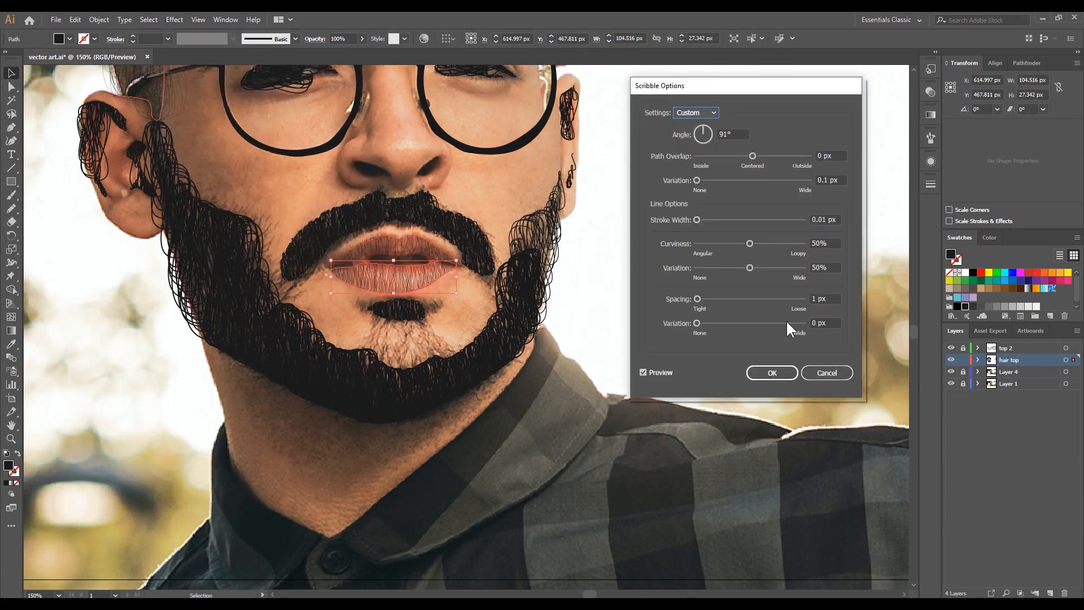
left_click(835, 219)
key("ctrl+Up")
left_click(771, 373)
scroll(614, 350, "down", 2)
left_click(951, 385)
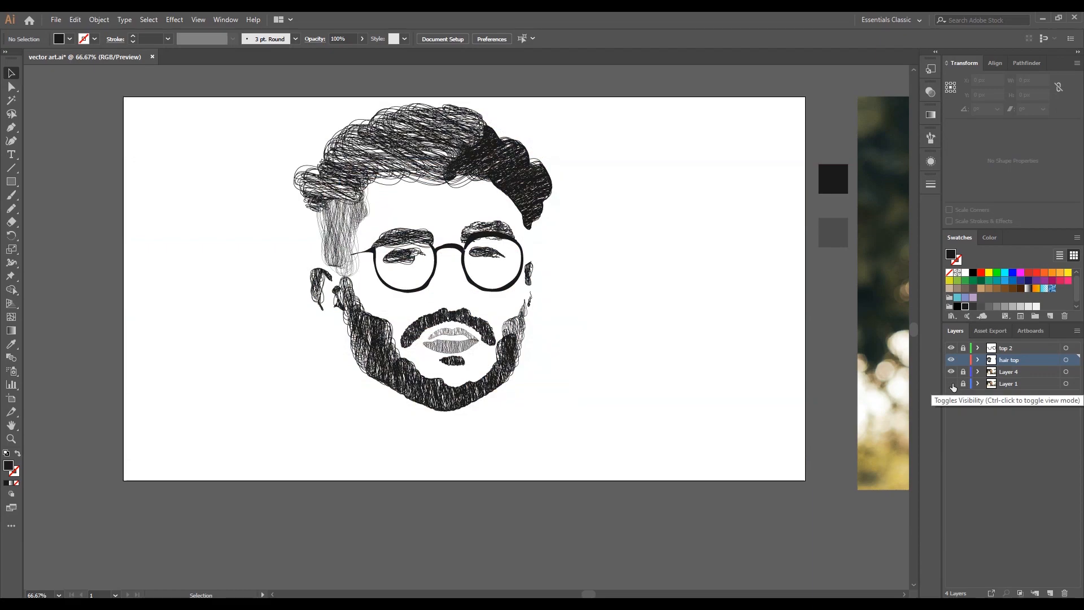
- Show the photo layer again and create a new layer named second
left_click(952, 384)
left_click(1050, 593)
double_click(1010, 371)
type("second")
key("Return")
key("ctrl+equal")
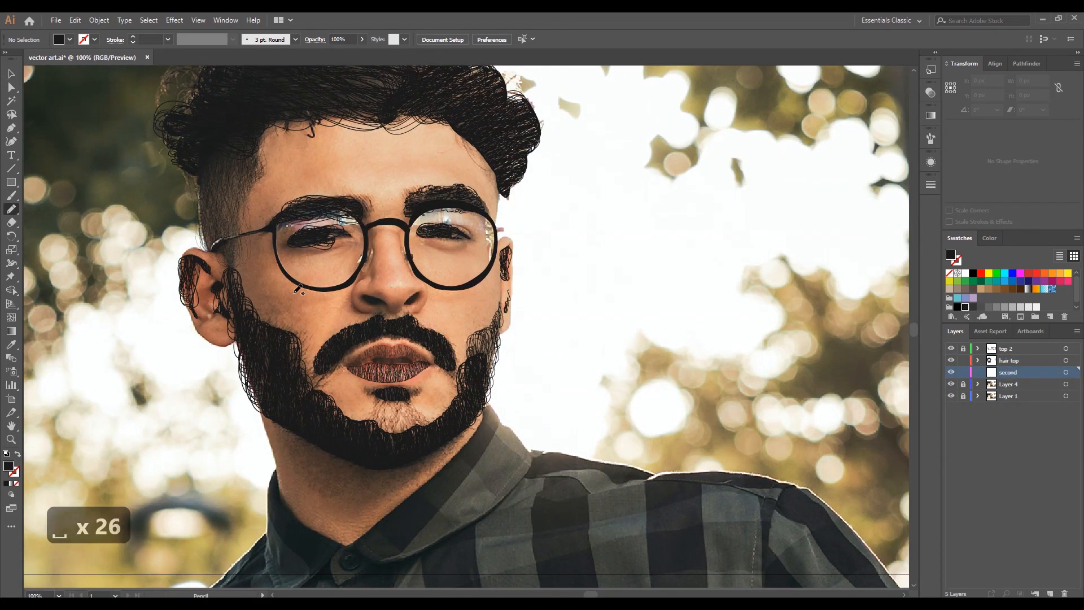
- Trace shading shapes along the inner beard on both cheeks and the chin, spanning about 324 × 178 px, and fill them black
left_click_drag(290, 376, 246, 296)
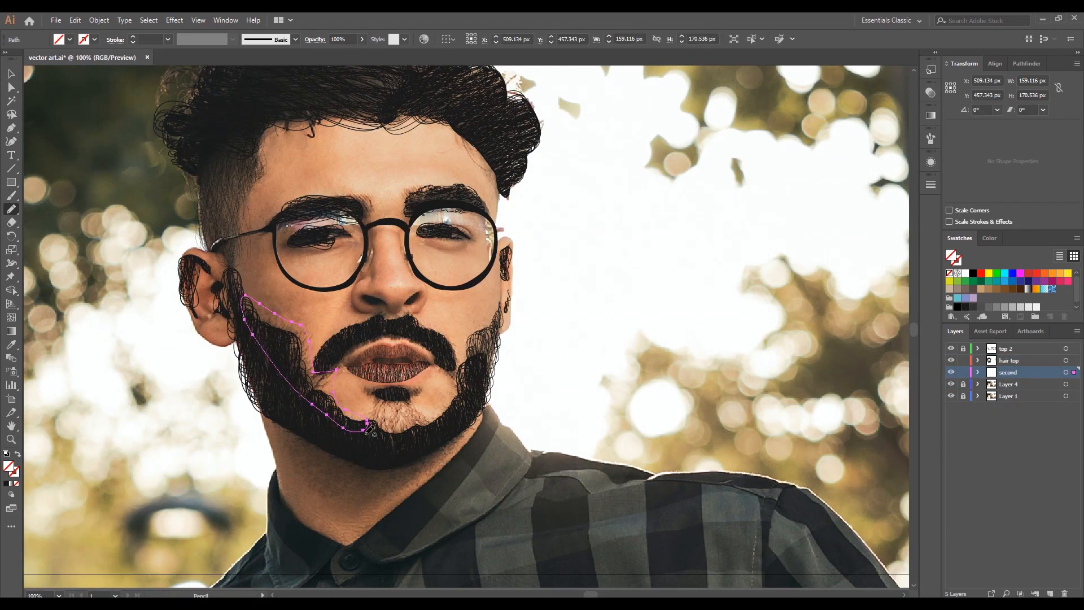
left_click(419, 409, "shift")
left_click(443, 395, "shift")
left_click(964, 307)
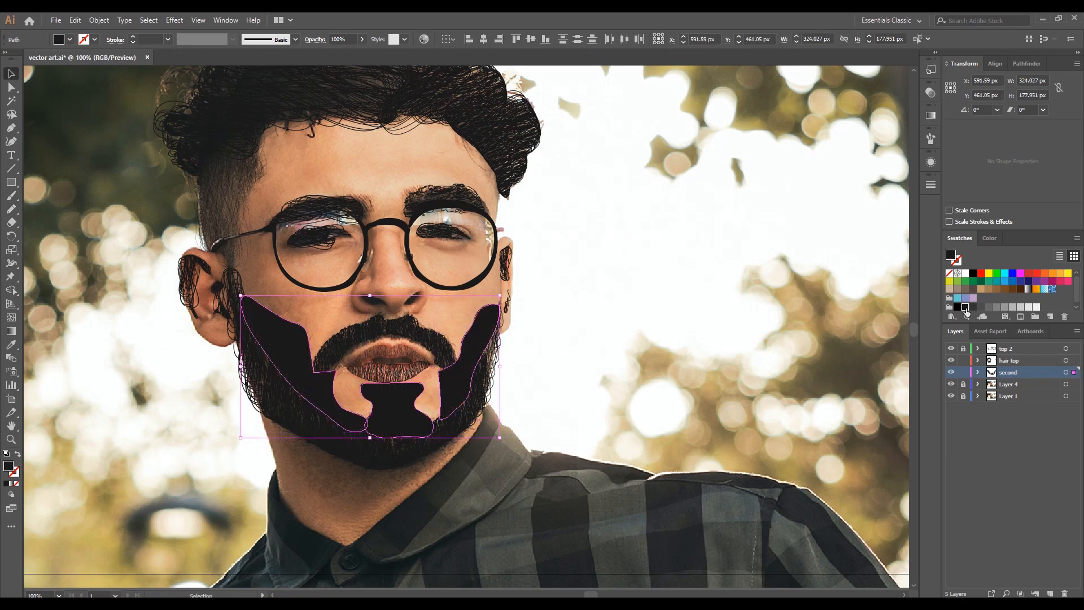
- Apply a Scribble effect to the beard shading shapes with a 0.01 px stroke width and 1.3 px spacing variation
left_click(174, 20)
left_click(195, 44)
left_click_drag(838, 220, 787, 221)
key("ctrl+Down")
key("ctrl+Down")
key("ctrl+Down")
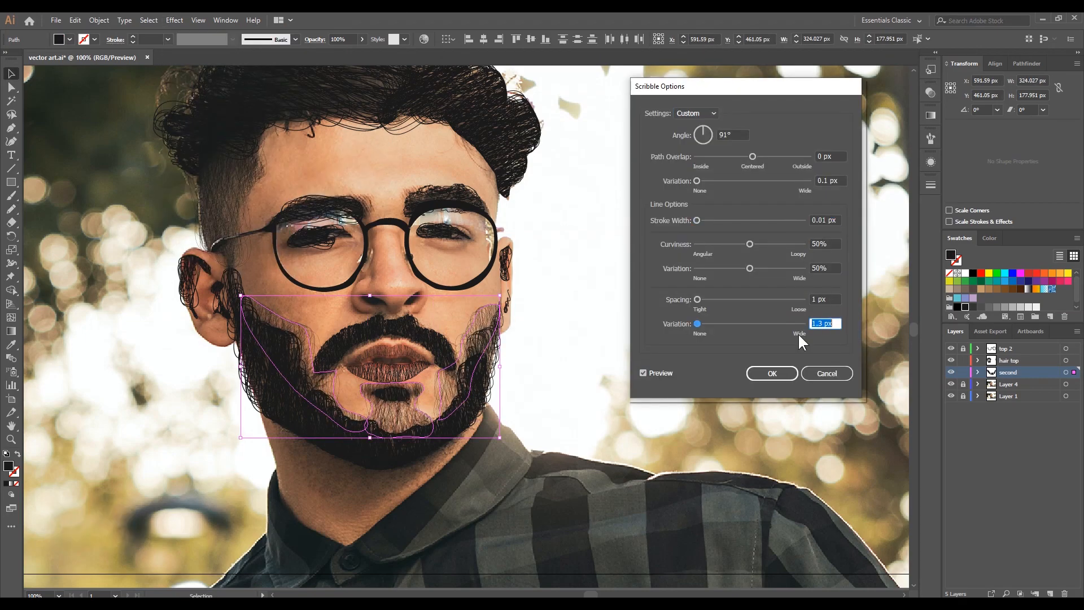
left_click(772, 373)
- Trace a shape around the moustache, about 179 × 79 px, and apply a Scribble effect to it
key("n")
left_click_drag(321, 345, 407, 312)
key("ctrl+z")
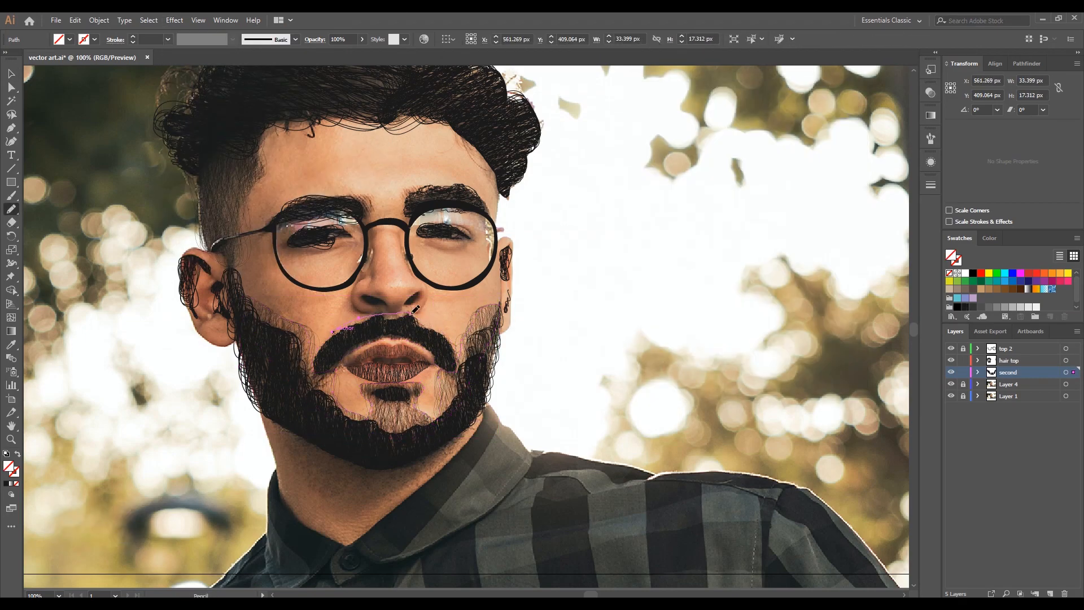
left_click(179, 21)
left_click(195, 44)
left_click(772, 374)
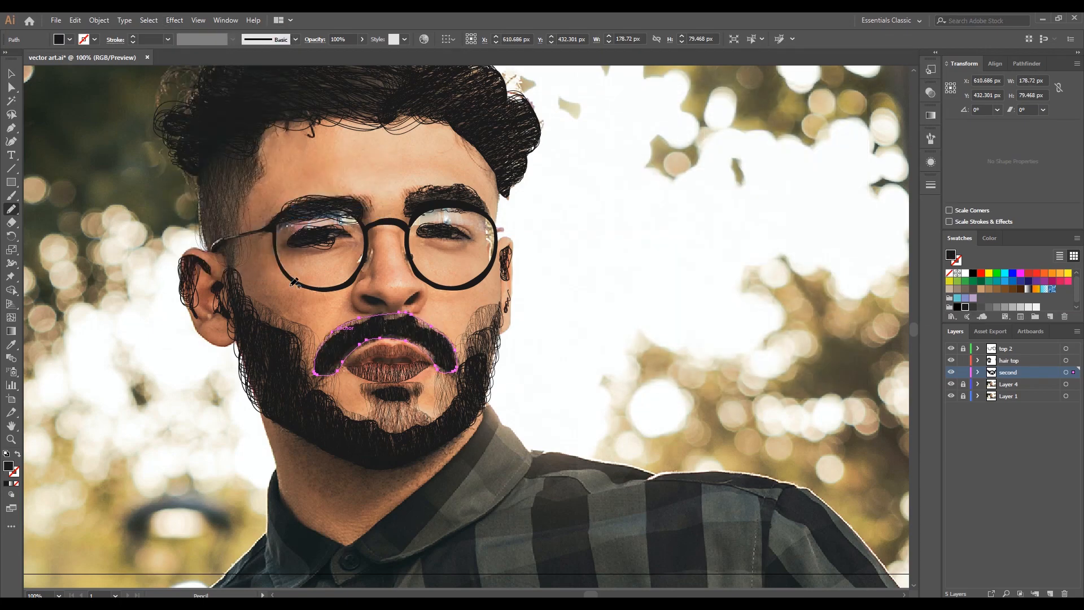
- Trace shading shapes around the eyebrows with the Pencil and fill them black
scroll(381, 254, "up", 1)
left_click_drag(361, 226, 362, 340)
left_click_drag(209, 316, 209, 316)
left_click_drag(419, 297, 322, 272)
left_click(254, 255, "shift")
left_click(965, 306)
- Apply a Scribble effect to the eyebrow shading with a 180° angle and a changed spacing variation
left_click(175, 21)
left_click(195, 44)
type("180")
left_click_drag(833, 322, 791, 323)
left_click(772, 373)
- Lock the hair top layer, trace a shading shape along the hairline, about 346 × 224 px, and fill it black
left_click_drag(609, 348, 731, 375)
left_click(963, 360)
key("n")
mouse_move(575, 304)
left_mouse_down()
mouse_move(182, 305)
mouse_move(577, 303)
left_mouse_up()
left_click(964, 307)
- Apply a Scribble effect to the hairline shading with a 96° angle, 54% curviness and a raised spacing variation
left_click(175, 21)
left_click(378, 213)
left_click_drag(833, 323, 792, 324)
key("ctrl+Up")
left_click_drag(738, 135, 699, 138)
key("Up")
key("Up")
key("Up")
key("Up")
key("Up")
key("Up")
key("Up")
key("Up")
key("Up")
key("Up")
key("Up")
key("Up")
key("Up")
key("Up")
key("Up")
key("Up")
key("Up")
key("Up")
key("Up")
key("Up")
left_click_drag(832, 244, 772, 243)
left_click(772, 374)
left_click_drag(448, 399, 547, 320)
scroll(376, 230, "down", 2)
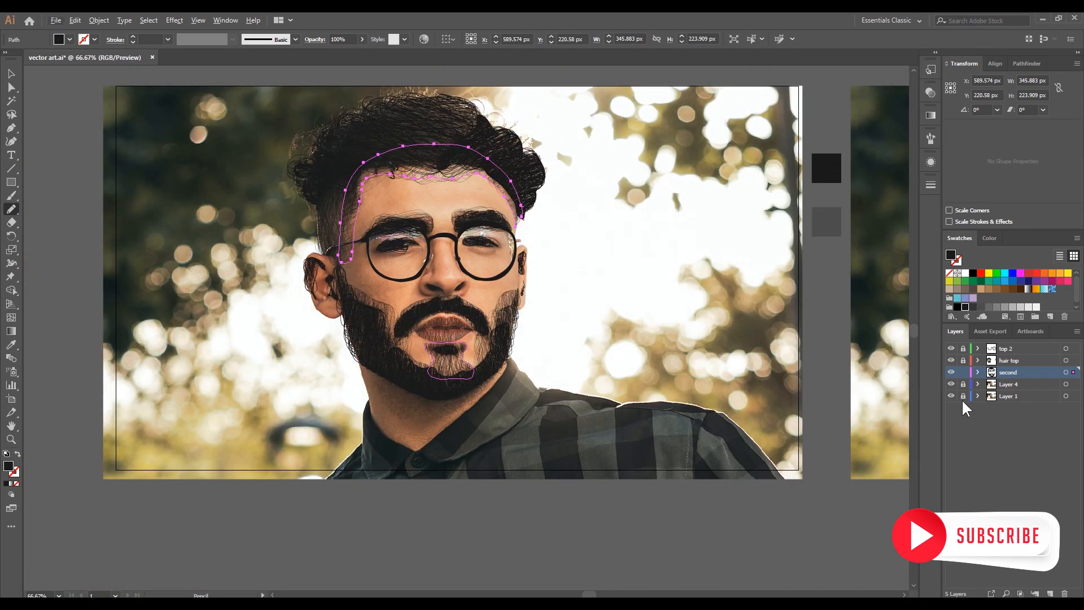
- Check the artwork without the photo and apply a Scribble effect to the left ear's shading with 1.4 px spacing variation
left_click(950, 396)
left_click(951, 395)
scroll(330, 264, "up", 3)
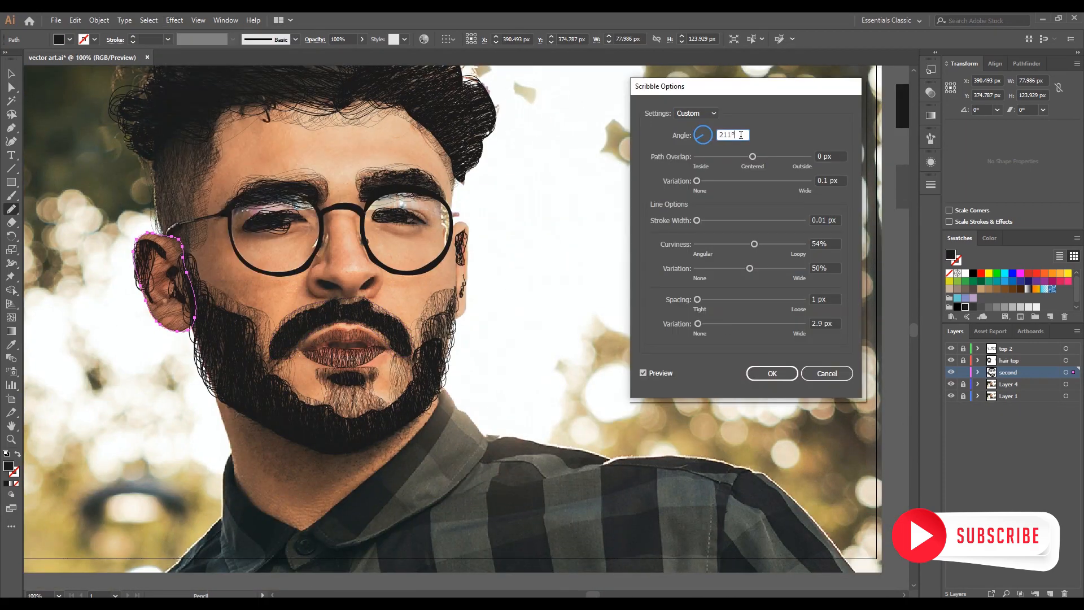
left_click_drag(833, 323, 792, 327)
key("ctrl+Up")
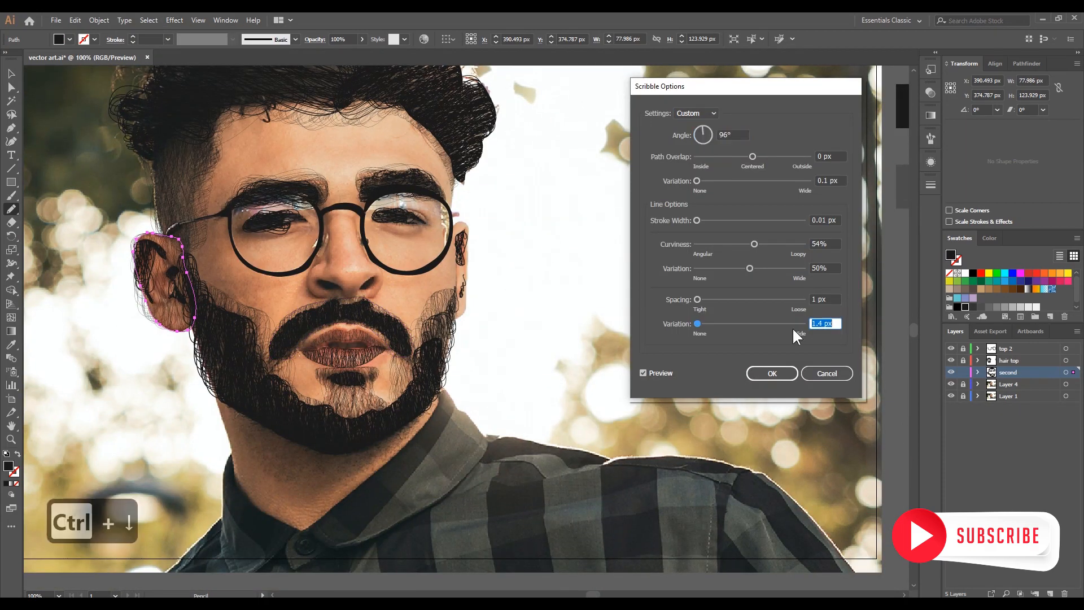
key("Return")
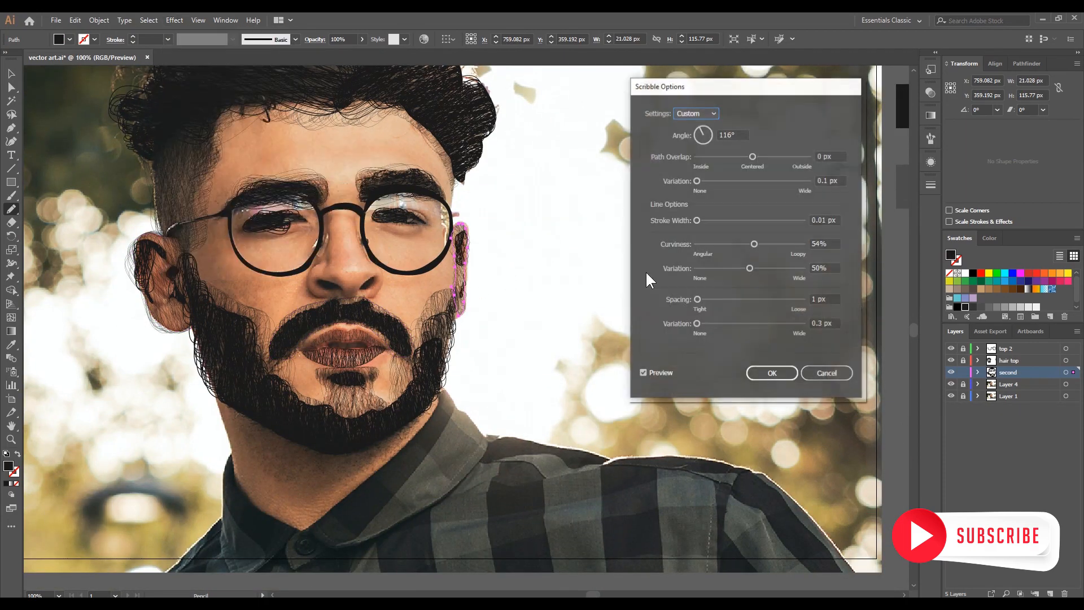
- Apply a Scribble effect to the nostrils with a 145° angle, 1 px stroke width and 1.5 px spacing variation
left_click_drag(836, 324, 780, 323)
key("ctrl+Up")
left_click(772, 373)
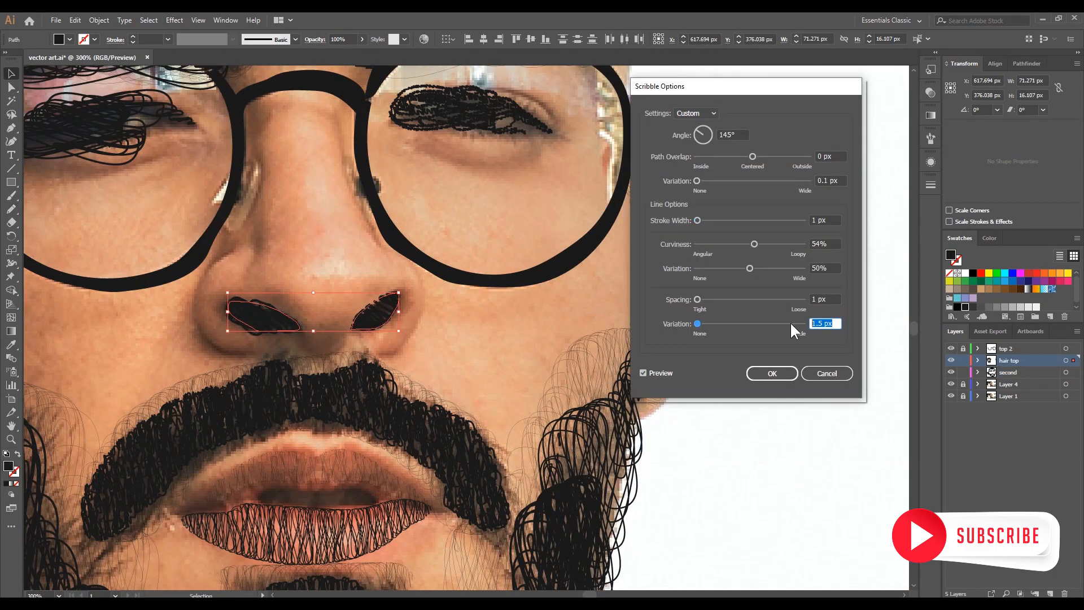
key("Tab")
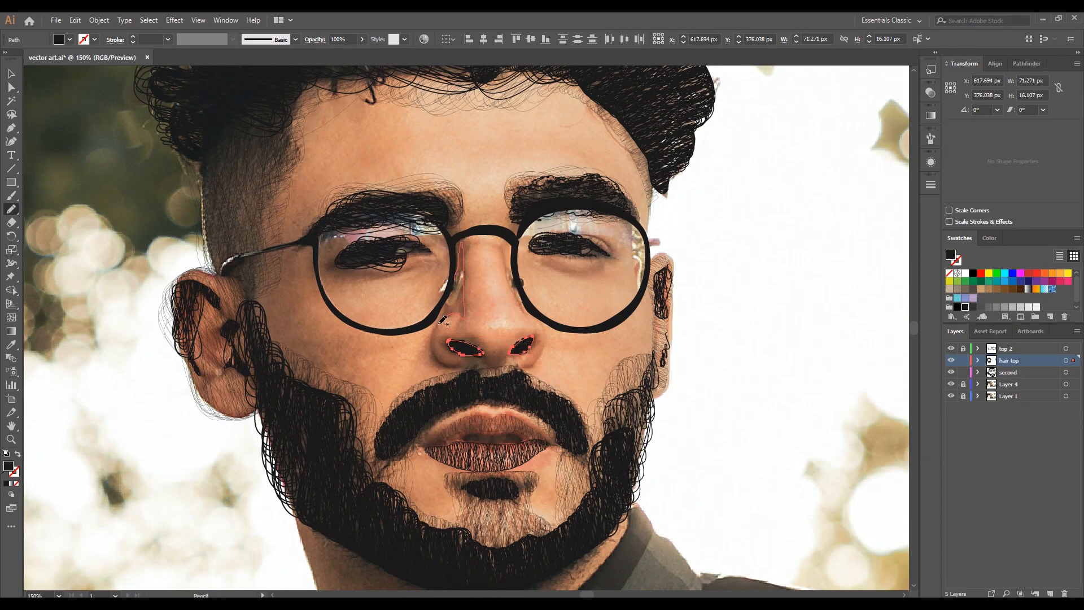
- Trace a shading shape along the left side of the nose and lower the stroke width of its Scribble effect
left_click_drag(447, 318, 463, 318)
key("v")
left_click(174, 20)
left_click(324, 211)
left_click_drag(835, 220, 795, 219)
key("ctrl+Down")
- Adjust the angle of the nose shading's Scribble effect and apply it
left_click_drag(738, 135, 711, 136)
key("Up")
key("Up")
key("Up")
key("Up")
key("Up")
key("Up")
key("Up")
key("Up")
key("Up")
key("Up")
key("Up")
key("Up")
key("Up")
key("Up")
key("Up")
key("Up")
key("Up")
key("Up")
key("Up")
key("Up")
key("Down")
key("Down")
key("Down")
key("Return")
- Trace a small shading shape on the right side of the nose bridge and apply the same Scribble effect
key("n")
left_click_drag(515, 284, 525, 306)
left_click(174, 20)
left_click(324, 210)
key("Return")
- Trace the shading under the eyes, fill both under-eye shapes black and apply a Scribble effect to them
left_click_drag(609, 265, 609, 266)
key("v")
left_click(368, 297)
left_click(370, 286)
left_click(570, 280, "shift")
left_click(964, 307)
left_click(174, 20)
left_click(325, 210)
key("ctrl+1")
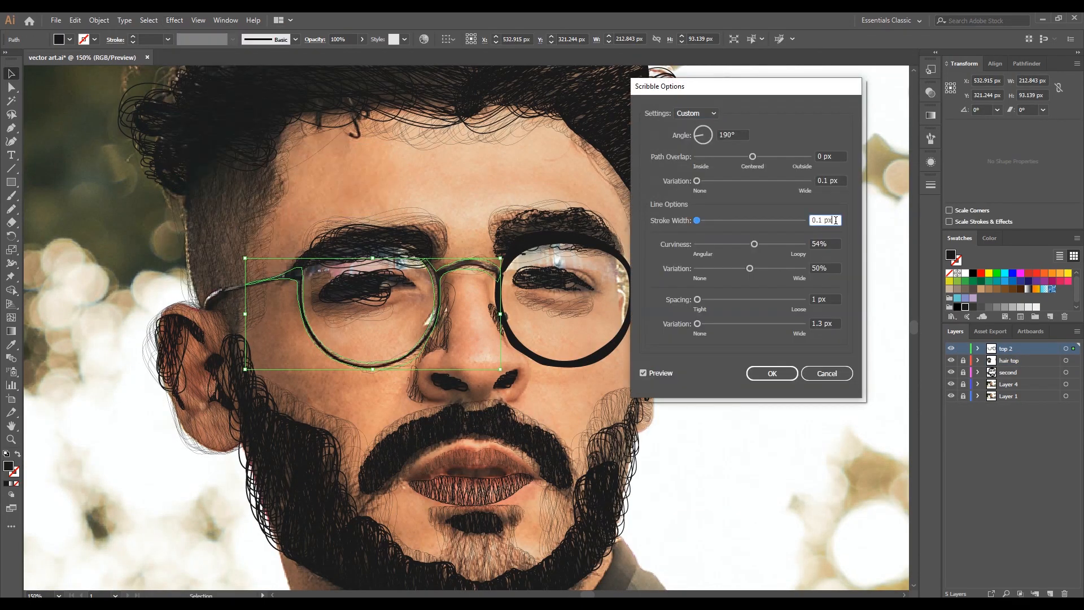
- Scribble the glasses frame with a 1.1 px stroke width and 0.1 px spacing variation
left_click(800, 221)
left_click(787, 319)
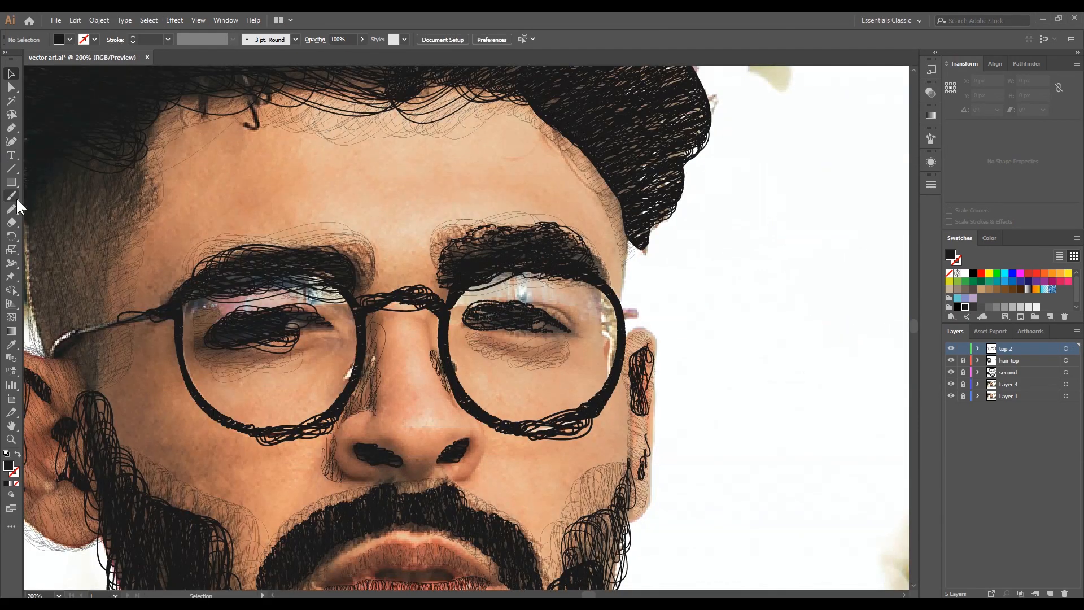
- Trace a narrow strip between the hair and right ear, about 7 × 64 px, and scribble it with 1.2 px stroke width and 0 px spacing variation
key("n")
left_click_drag(628, 243, 628, 326)
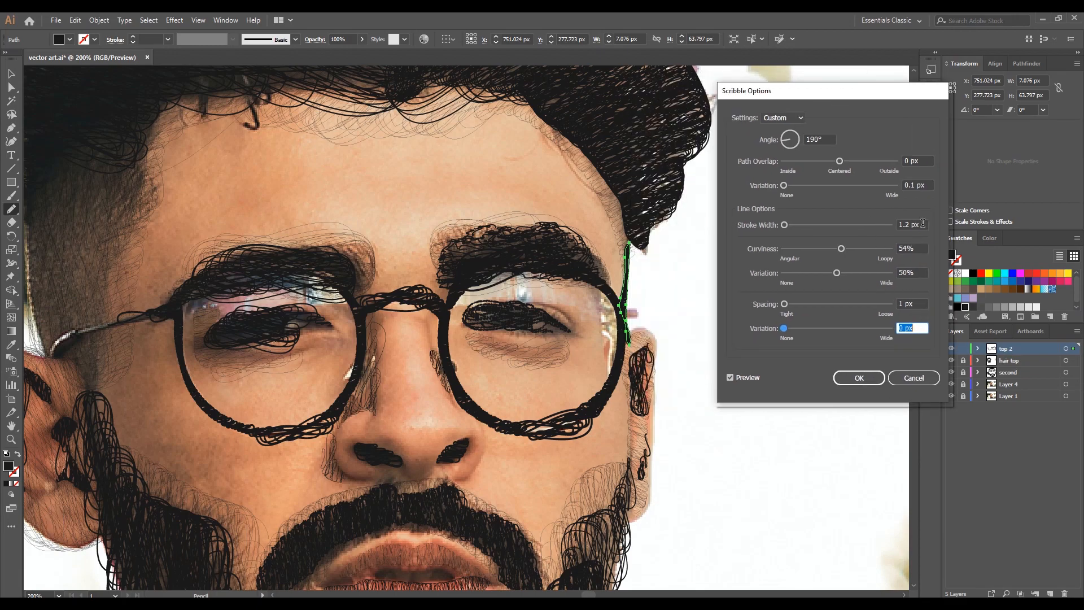
left_click(858, 378)
scroll(669, 368, "down", 2)
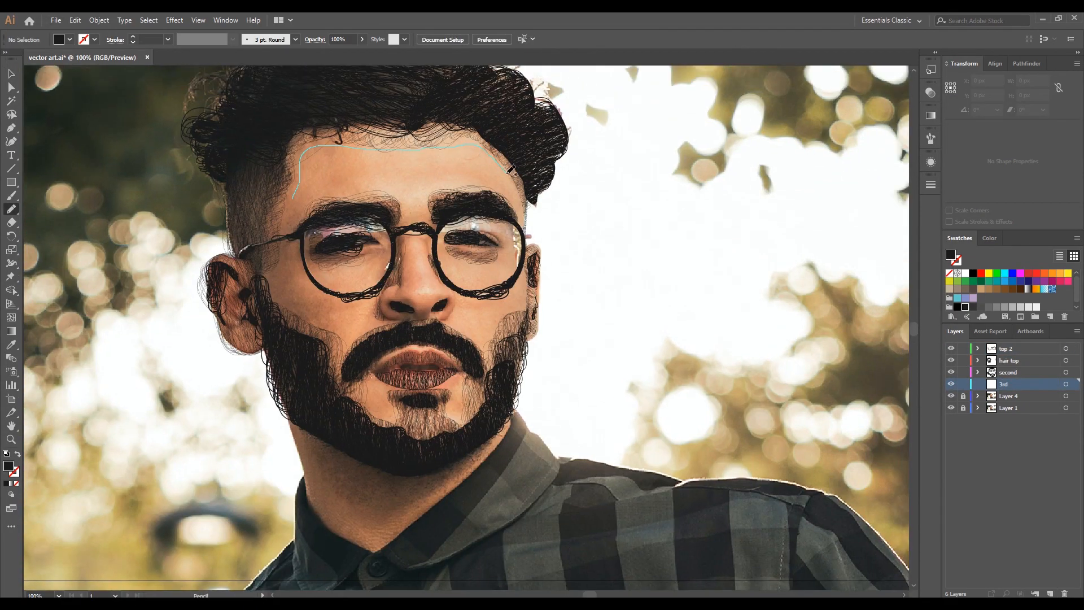
- Apply a Scribble effect to the grey forehead shape with 0.2 px stroke width, 50% curviness and 2 px spacing variation
left_click(174, 20)
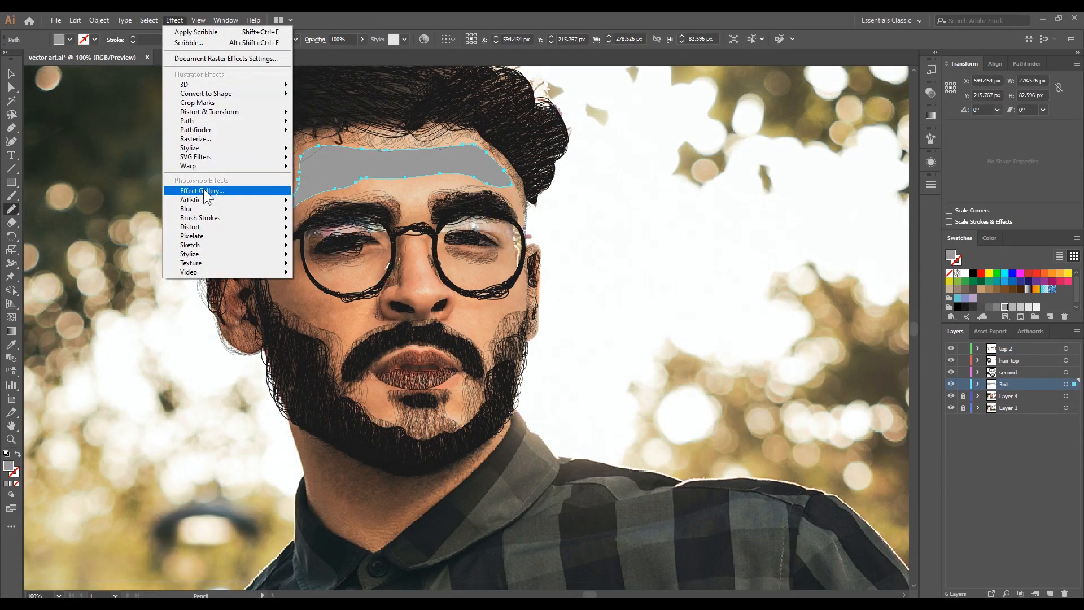
left_click(189, 43)
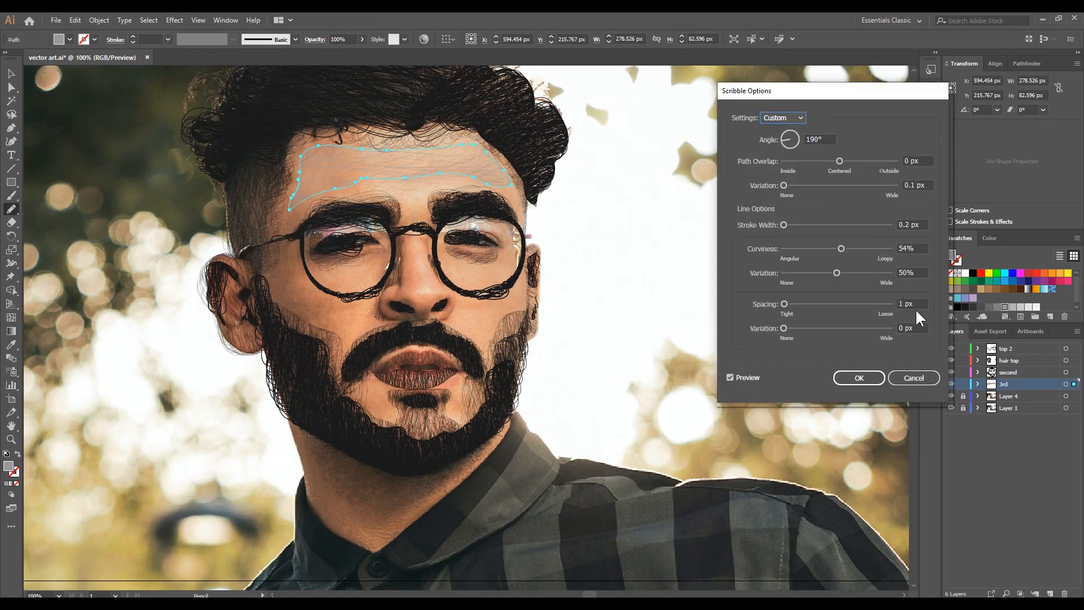
left_click_drag(916, 328, 880, 325)
left_click_drag(922, 226, 877, 225)
key("Tab")
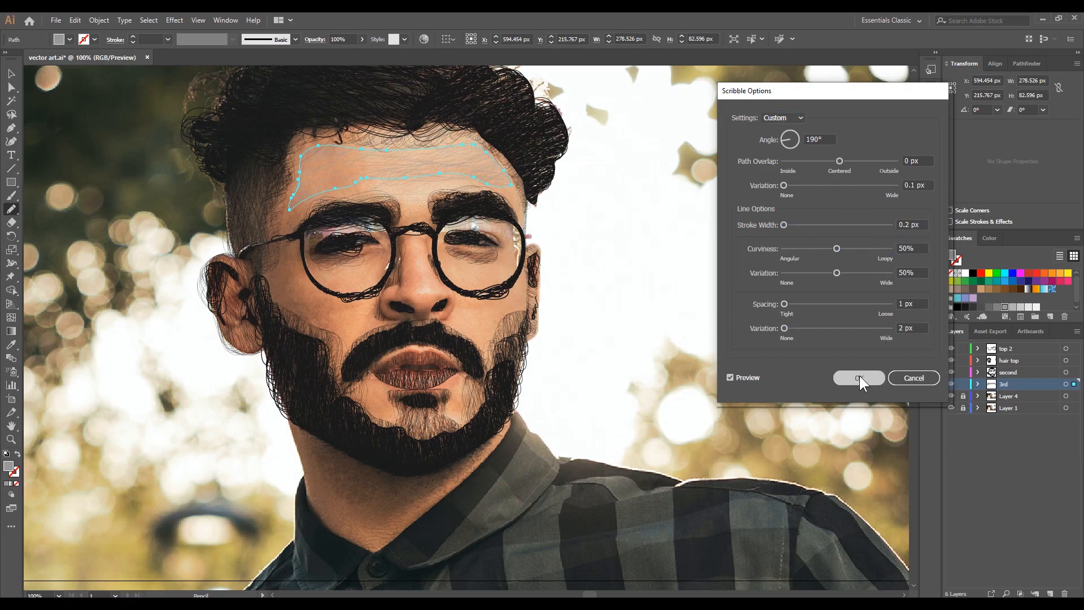
left_click(858, 378)
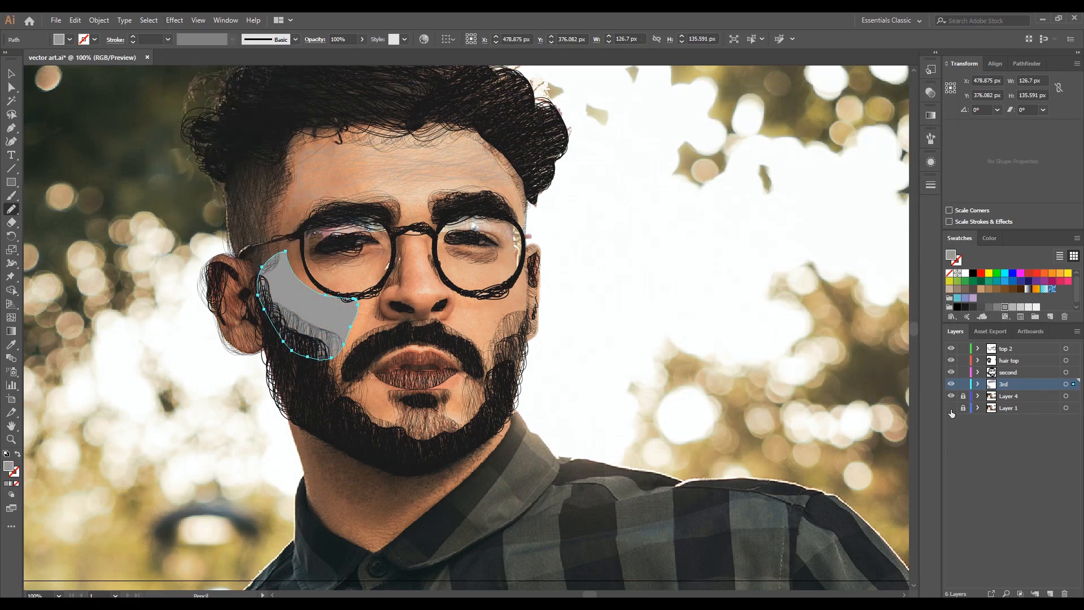
- Hide the photo and apply a Scribble effect to the left cheek shape with a 188° angle and 1.8 px spacing variation
left_click(951, 407)
left_click(174, 19)
left_click(339, 215)
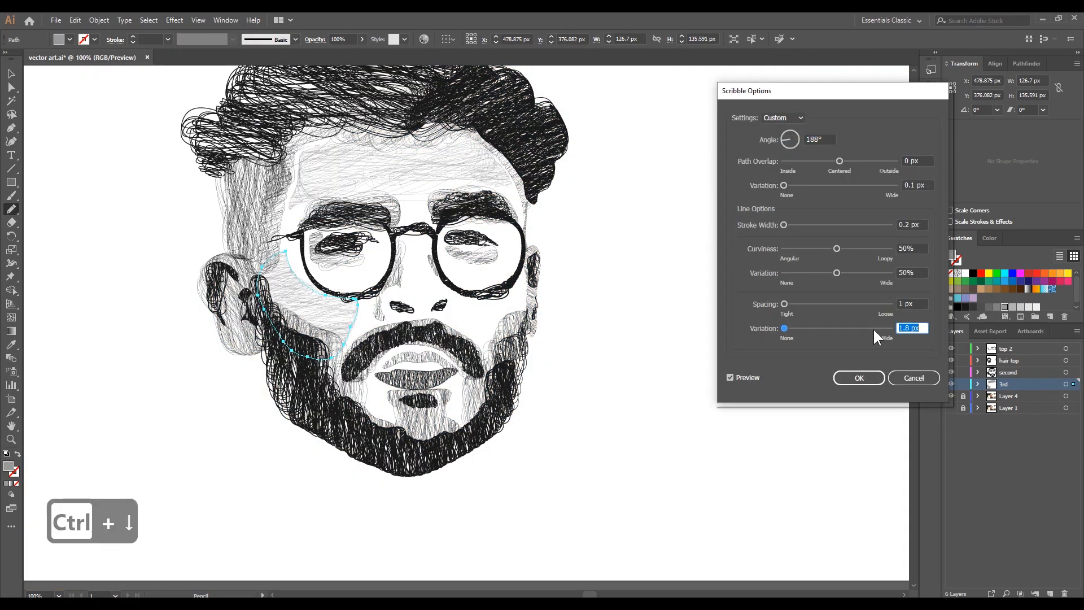
left_click(859, 377)
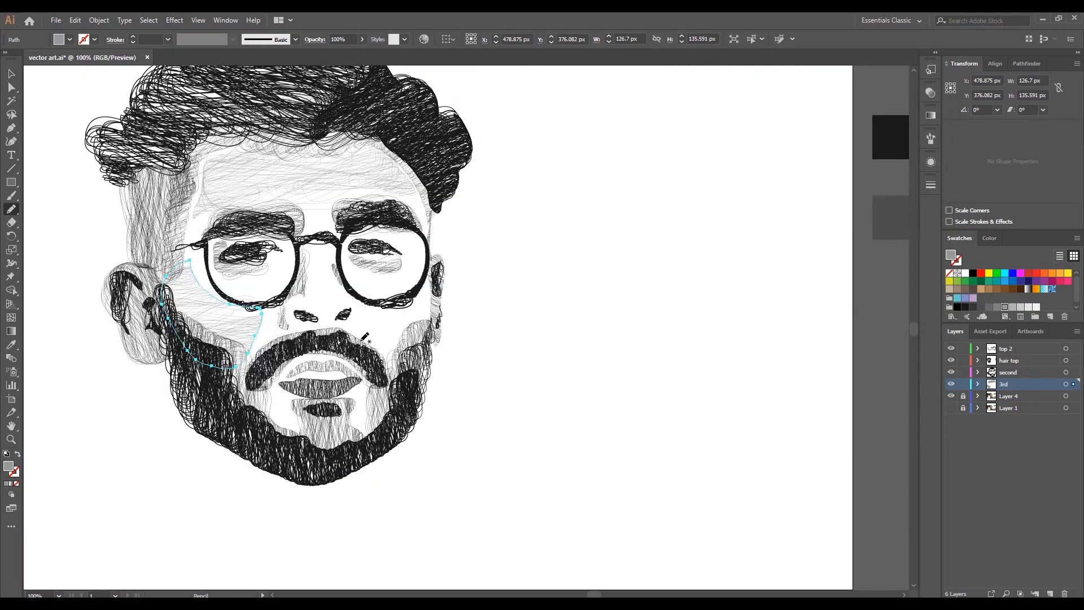
- Show the photo again and apply a Scribble effect to the next grey face shading shape
left_click(951, 408)
left_click(174, 20)
mouse_move(189, 147)
left_click(324, 211)
left_click(855, 377)
- Trace the nose's left side, fill it light grey and scribble it with a 94° angle, 0.1 px stroke width and 3 px spacing variation
left_click_drag(308, 324, 311, 247)
left_click(1012, 308)
key("ctrl+alt+shift+e")
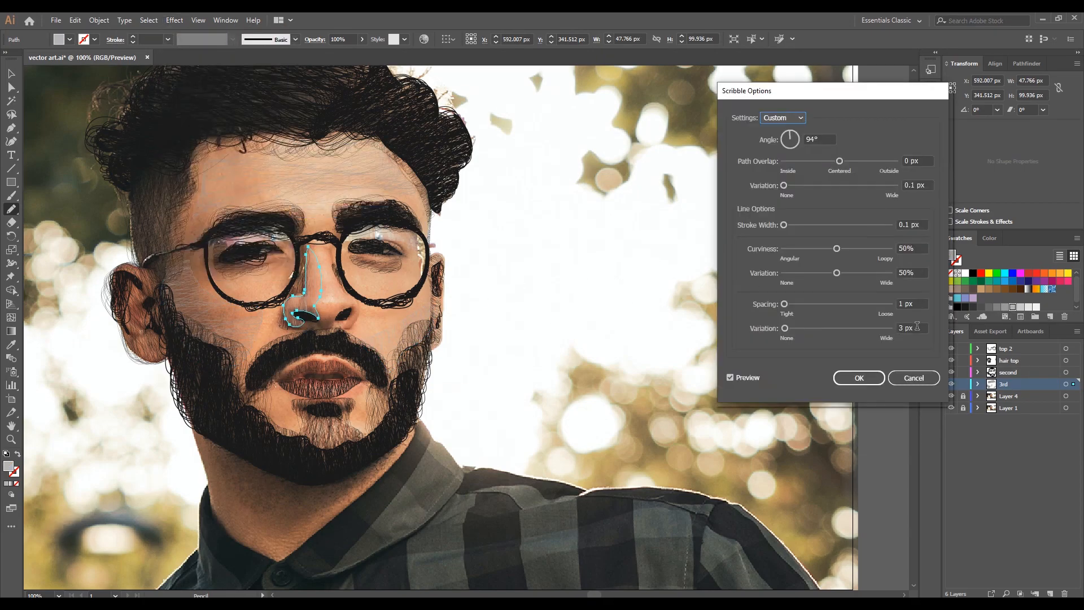
key("Return")
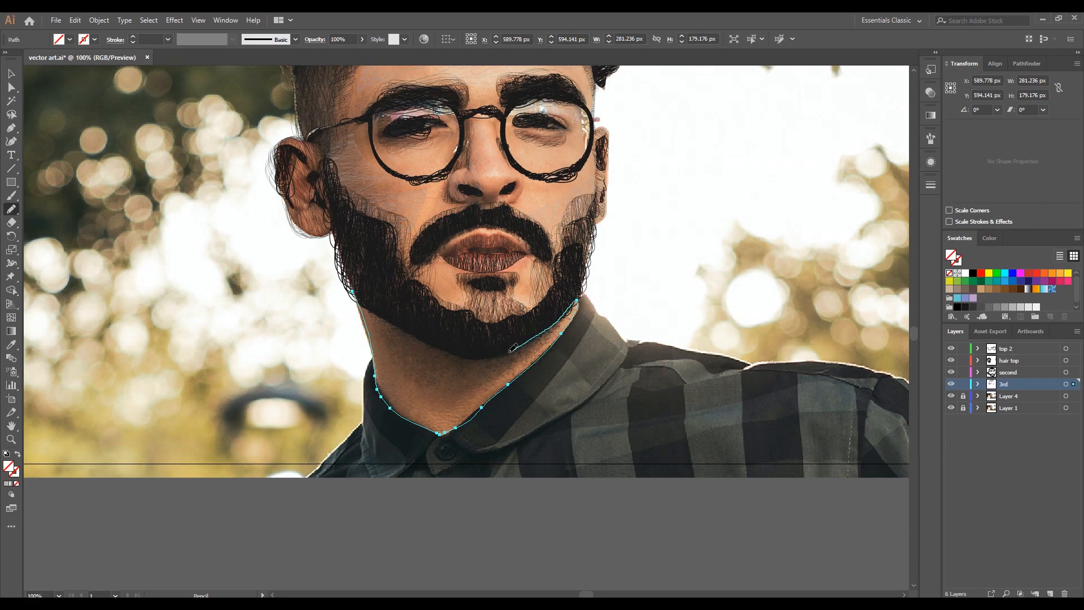
- Fill the neck shape dark grey and apply a Scribble effect with a 118° angle, adjusting its stroke width and spacing variation
left_click(987, 307)
left_click(981, 307)
left_click(175, 20)
left_click(324, 211)
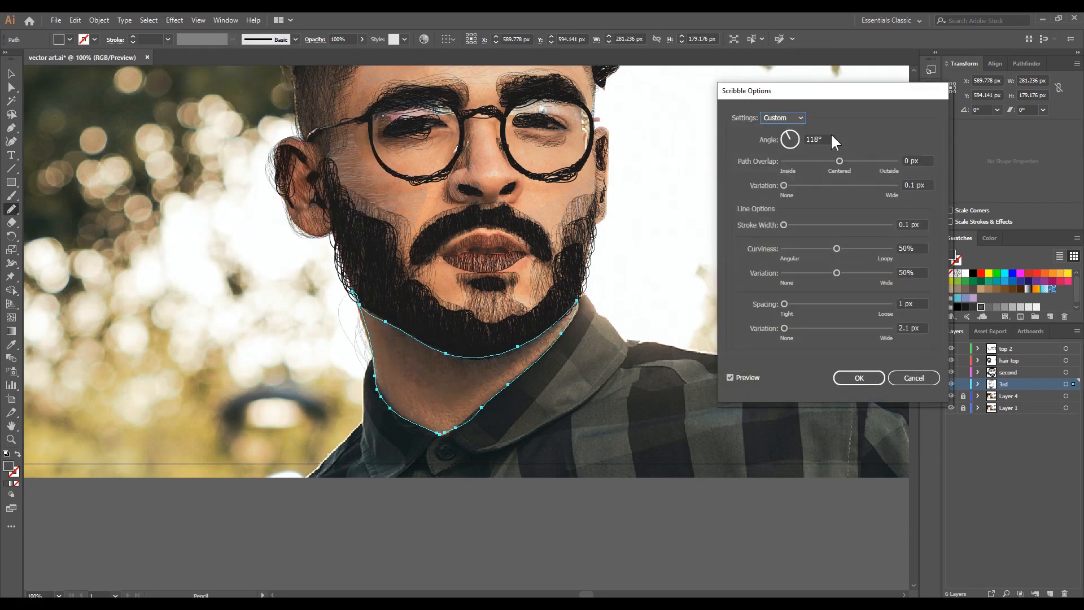
left_click_drag(917, 326, 865, 327)
key("ctrl+Down")
left_click_drag(917, 225, 867, 224)
key("ctrl+Up")
left_click(857, 377)
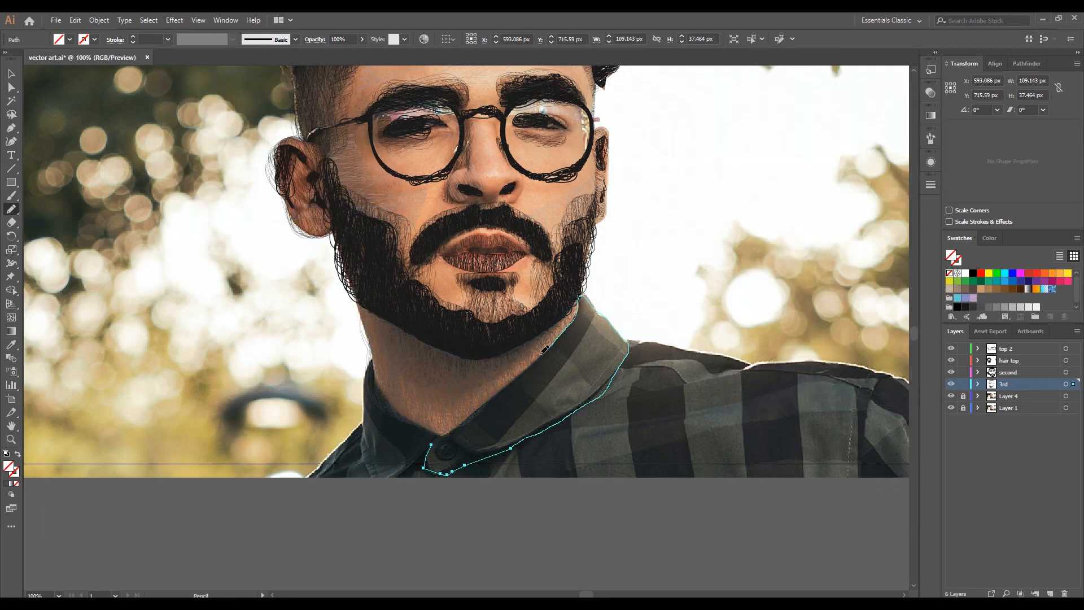
- Fill both shirt collar shapes black and apply a Scribble effect to each
left_click(957, 307)
left_click(174, 21)
left_click(323, 211)
left_click(859, 377)
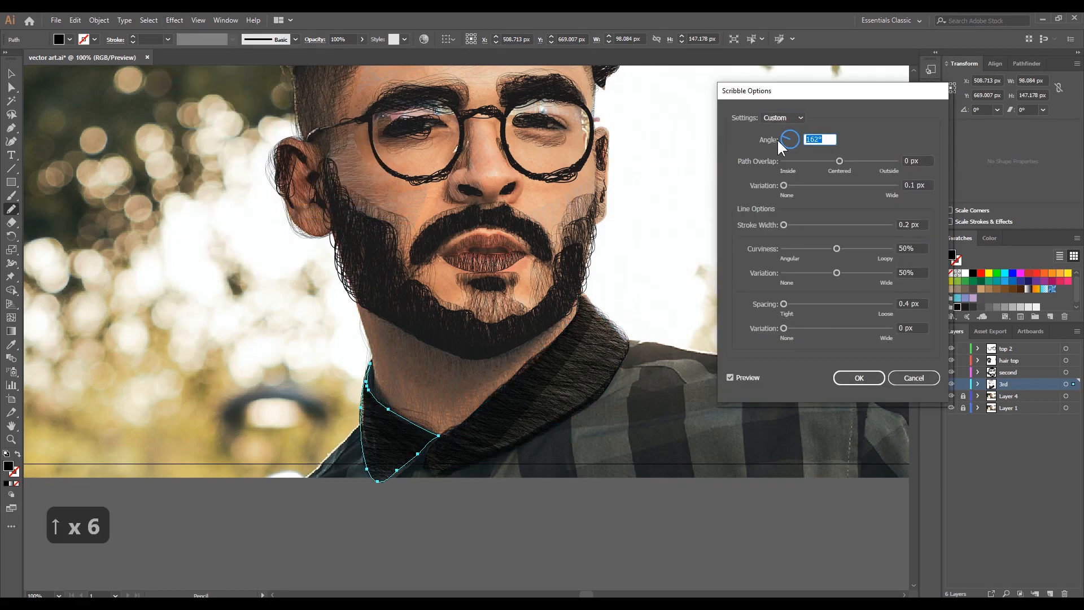
left_click(857, 375)
- Trace the main shirt area, fill it black and scribble it at 217° with 0.2 px stroke width and 0.4 px spacing
left_click_drag(626, 337, 711, 353)
left_click_drag(711, 352, 910, 390)
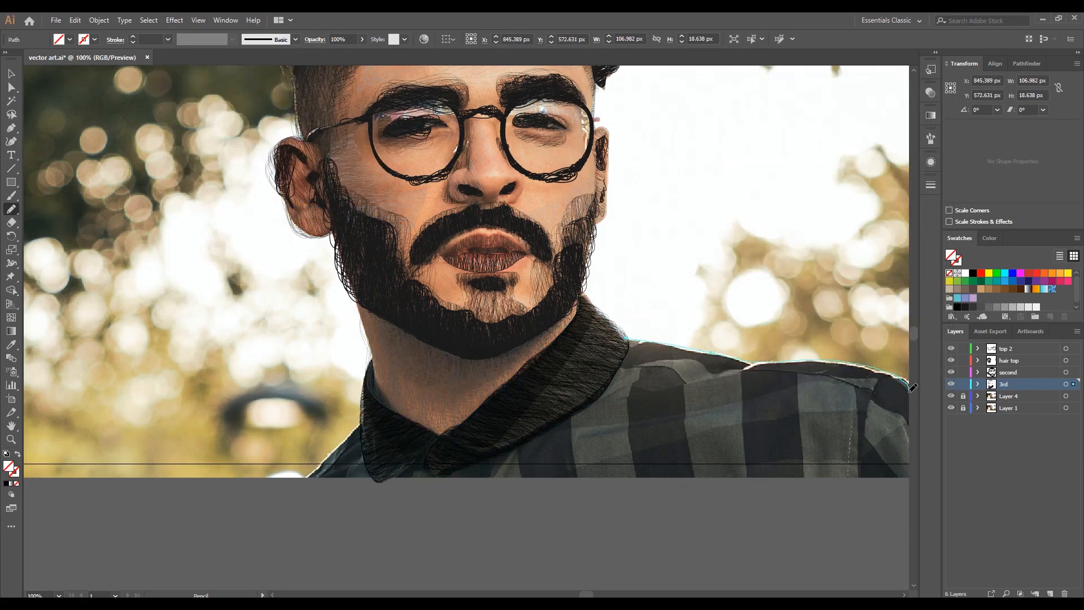
left_click(972, 273)
left_click(174, 20)
left_click(197, 36)
key("Up")
key("Up")
key("Up")
key("Up")
key("Up")
key("Up")
key("Up")
key("Up")
key("Up")
key("Up")
key("Up")
key("Up")
key("Up")
key("Up")
key("Up")
key("Up")
key("Up")
key("Up")
key("Up")
key("Up")
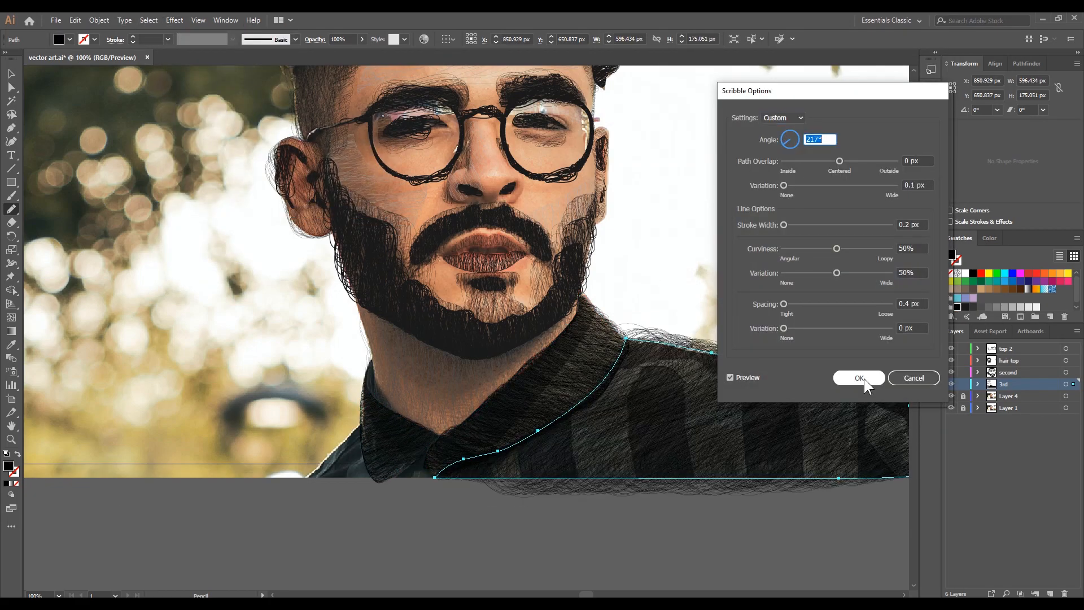
left_click(859, 377)
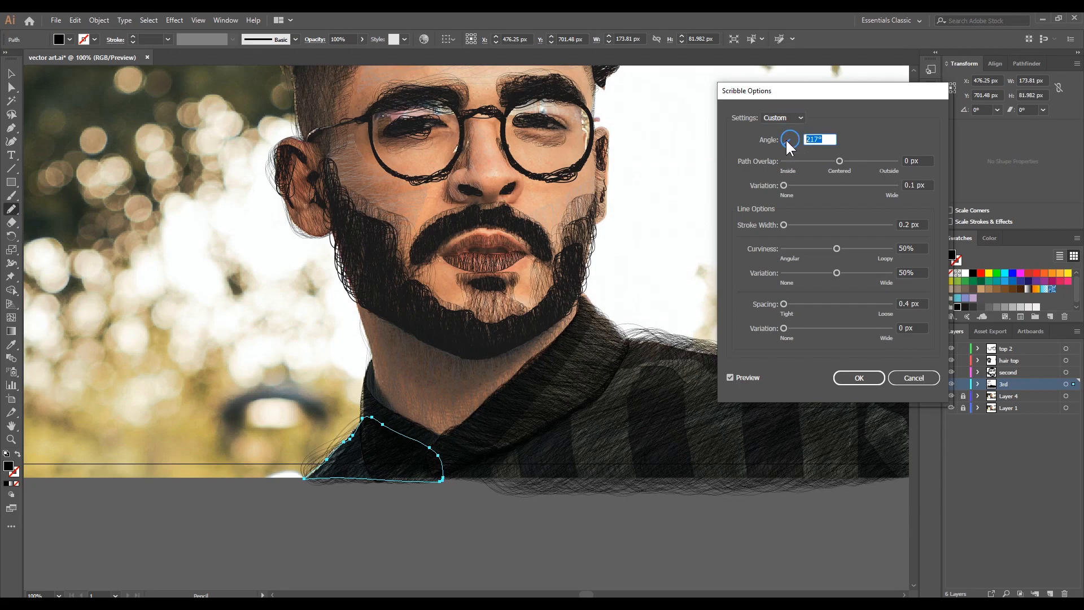
key("Return")
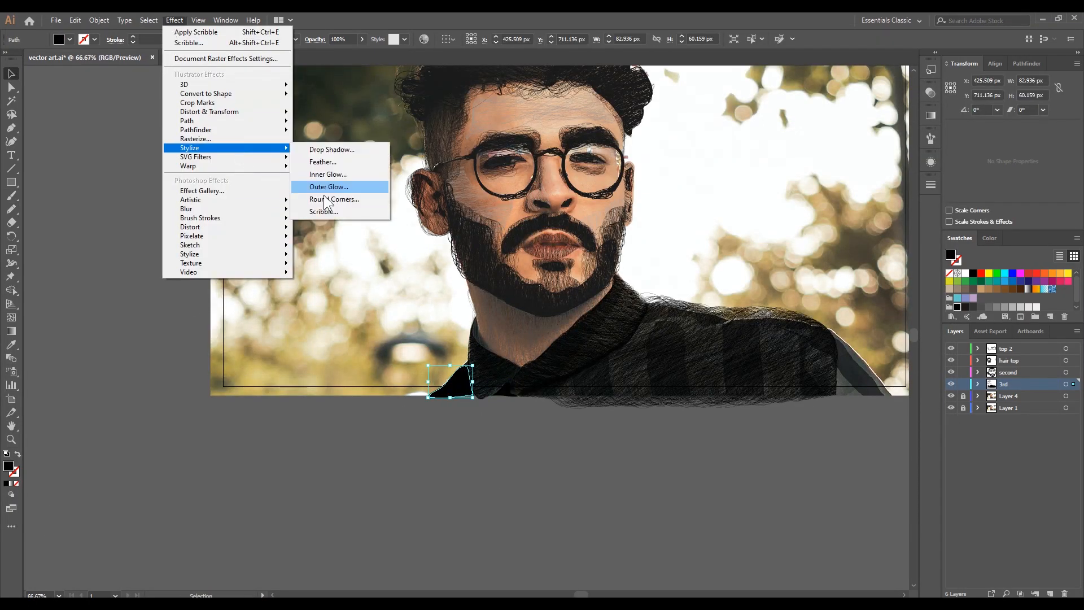
- Apply black Scribble effects to the remaining shirt pieces, using 218° for the gap below the collar and 241° for the outer sleeve
left_click(339, 213)
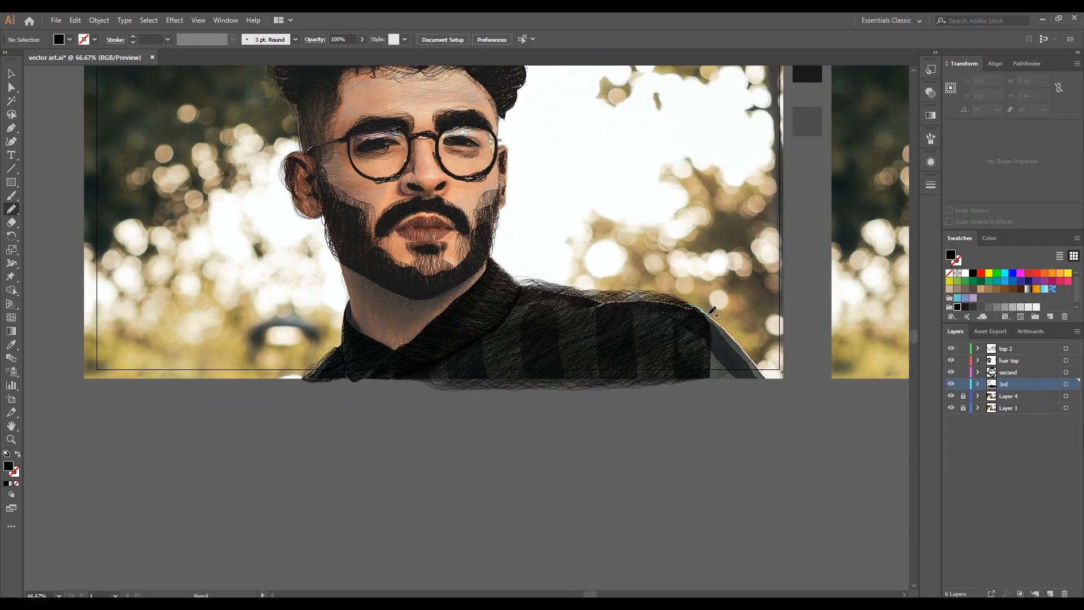
left_click(174, 20)
left_click(339, 213)
key("Up")
key("Up")
key("Up")
key("Up")
key("Up")
key("Up")
key("Up")
key("Up")
key("Up")
key("Up")
key("Up")
key("Up")
key("Up")
key("Up")
key("Up")
key("Up")
key("Up")
key("Up")
key("Up")
key("Up")
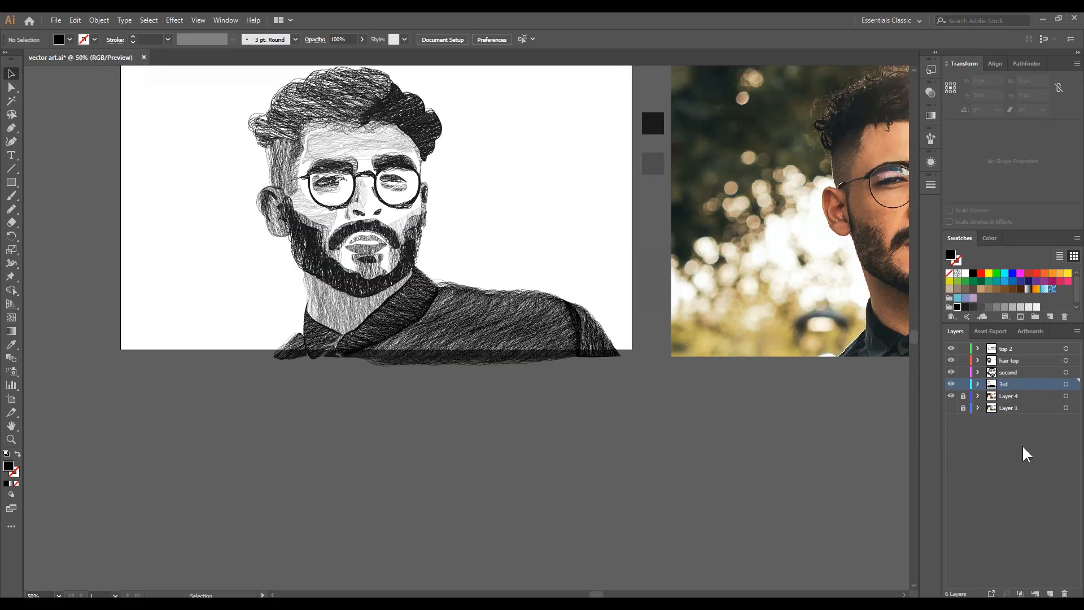
- Add a layer beneath the 3rd layer and name it background
double_click(1013, 395)
type("background")
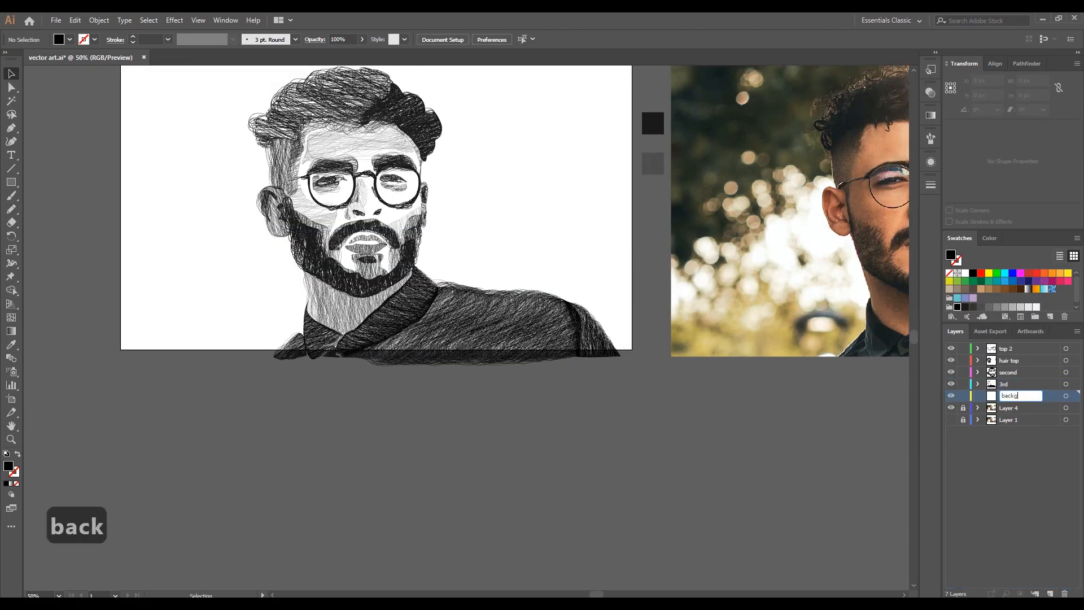
key("Return")
- Trace a background shape along the side of the head by the visible ear, down to the artboard's lower edge, and fill it light grey
left_click_drag(242, 385, 242, 380)
left_click_drag(218, 385, 228, 114)
left_click_drag(234, 228, 217, 385)
left_click(11, 74)
left_click(1005, 306)
left_click(996, 288)
left_click(1012, 307)
- Apply a Scribble effect with 0.01 px stroke width to the grey background shape, adjusting its angle and loosening its spacing
left_click(174, 21)
mouse_move(226, 148)
left_click(322, 212)
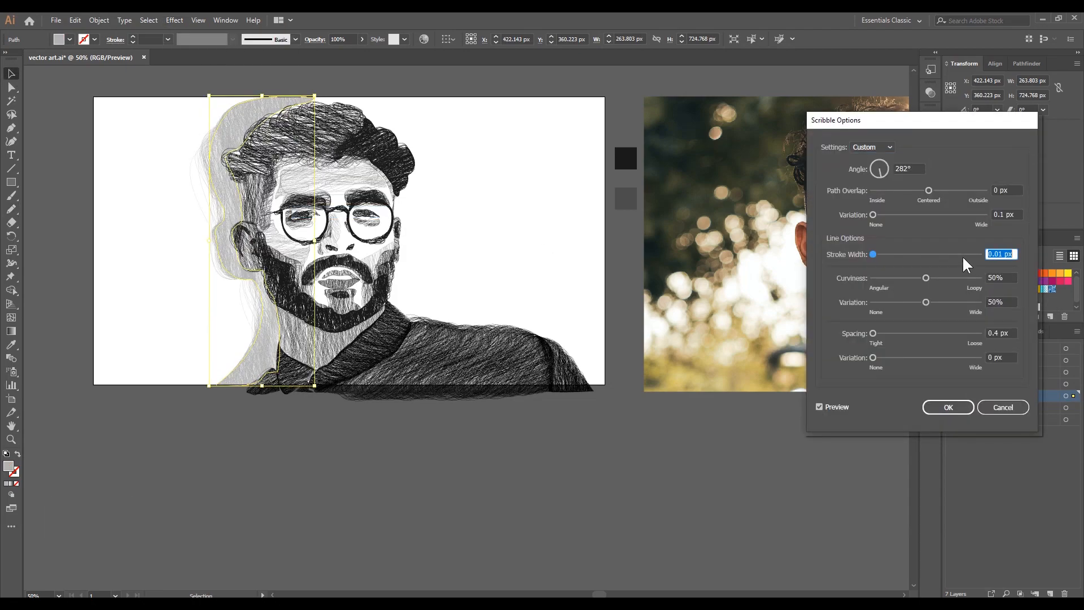
left_click(878, 169)
left_click_drag(873, 165, 884, 164)
left_click_drag(1007, 333, 979, 334)
left_click(949, 407)
- Trace a second background shape along the other side of the head and shoulder, and scribble it with an adjusted angle
left_click(508, 463)
left_click_drag(566, 346, 567, 349)
left_click(175, 20)
left_click(186, 43)
left_click(879, 162)
left_click(948, 407)
left_click(135, 235)
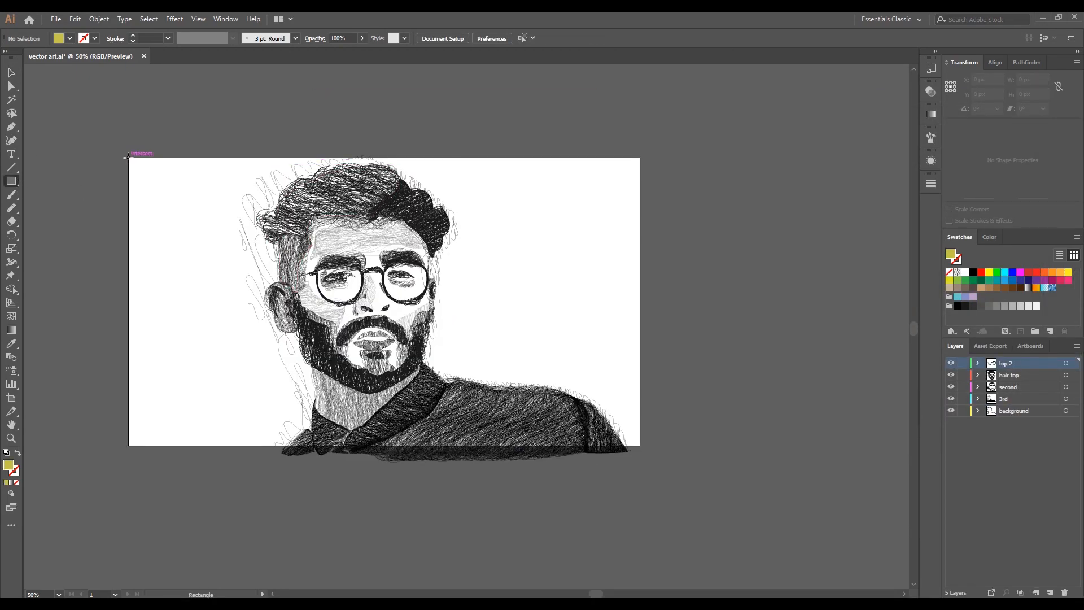
- Draw a rectangle covering the whole artboard and use it as a clipping mask for all the artwork
left_click_drag(127, 159, 643, 445)
left_click(10, 75)
left_click(62, 114)
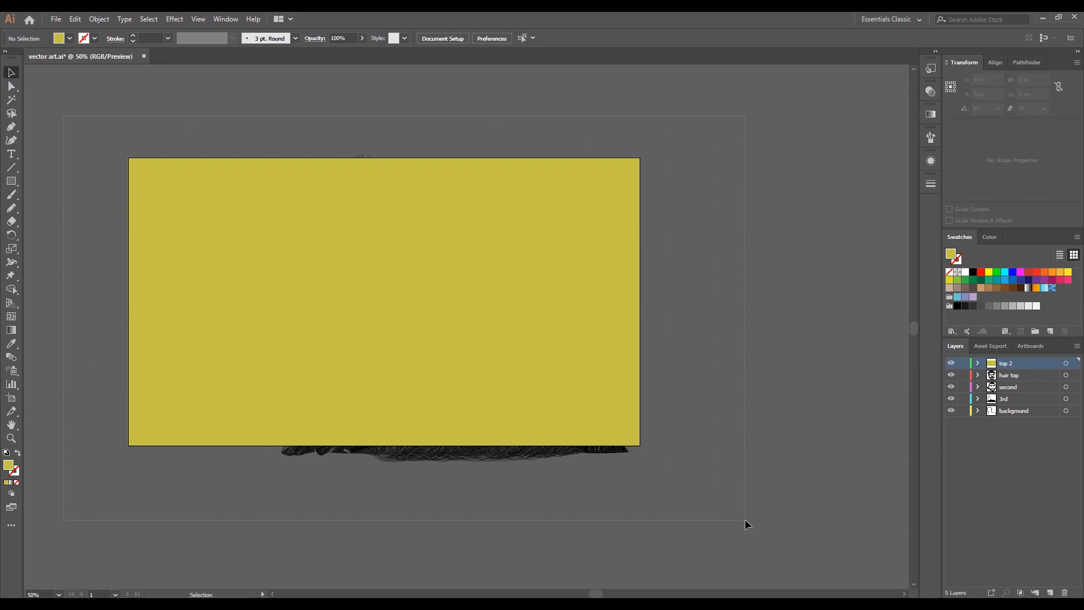
key("ctrl+a")
key("a")
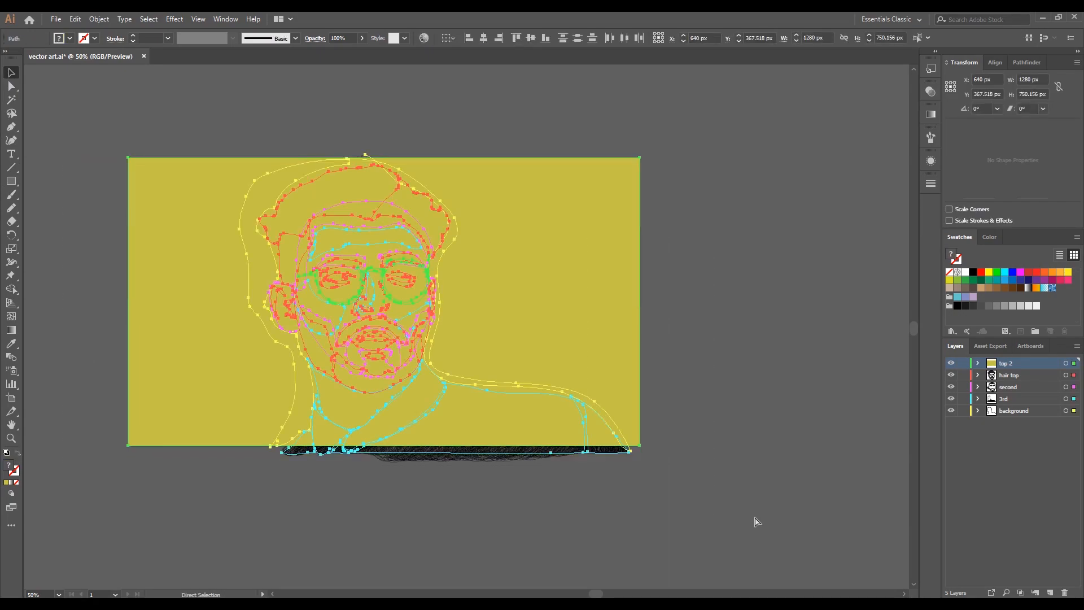
key("ctrl+7")
left_click(733, 460)
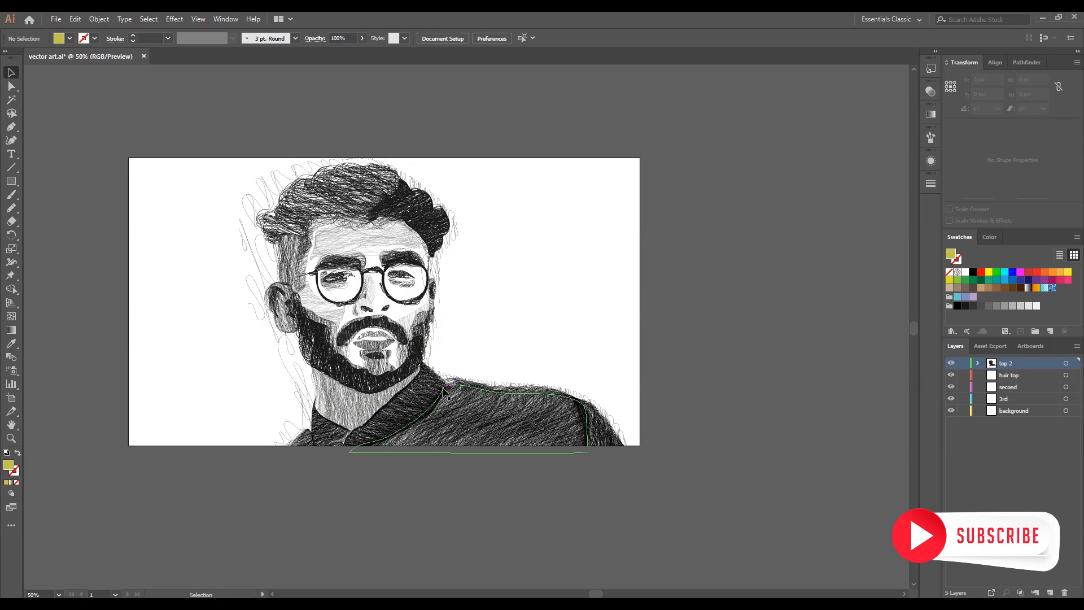
scroll(444, 388, "up", 1)
key("space")
left_click_drag(400, 372, 501, 404)
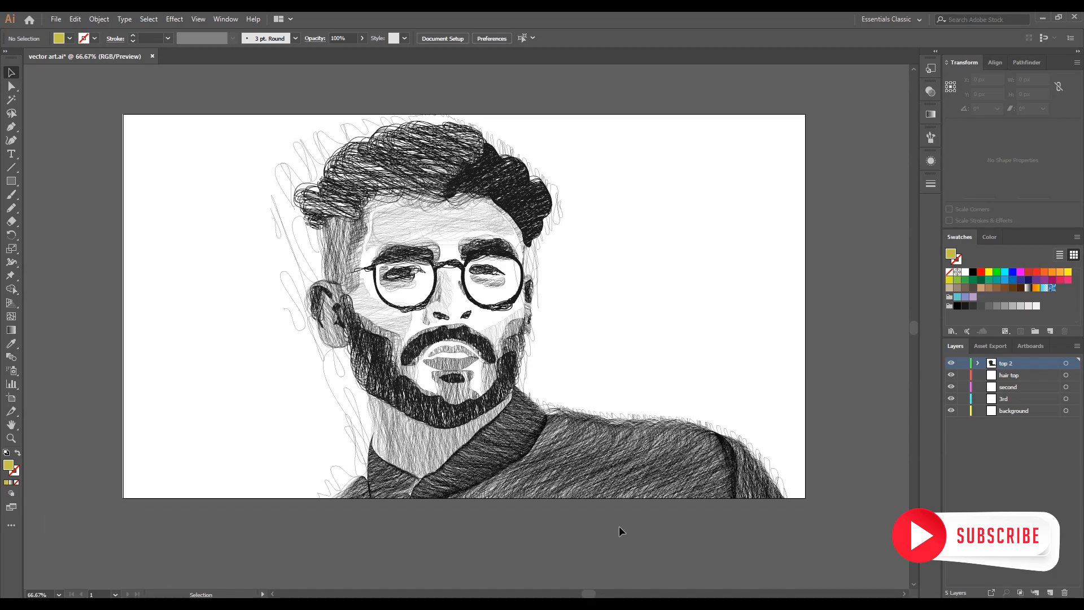